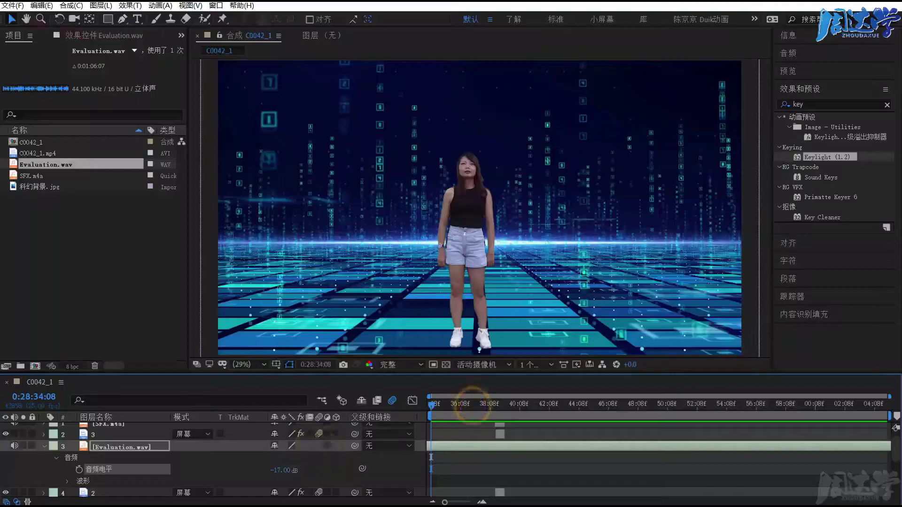
- Preview the finished keyed composite on the blue sci-fi grid, stop playback, and bring up the File menu
{"action": "key", "text": "space"}
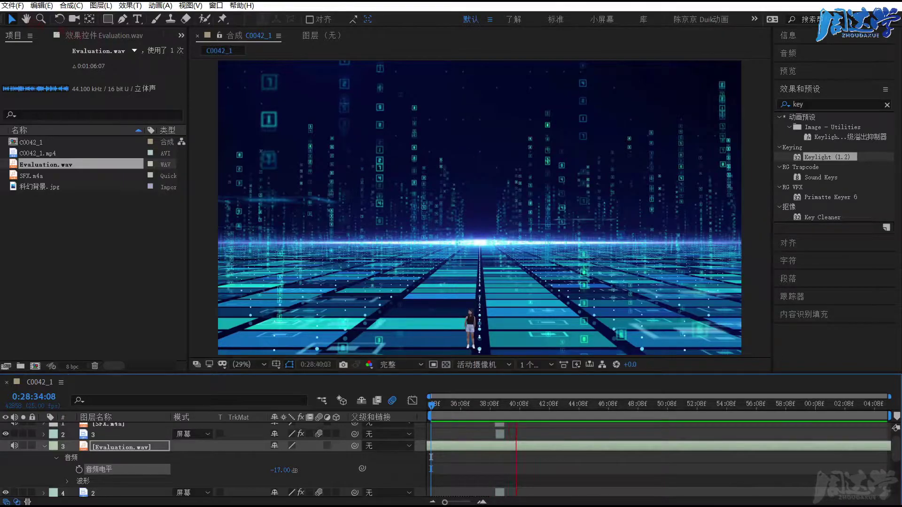
{"action": "left_click", "coordinate": [475, 469]}
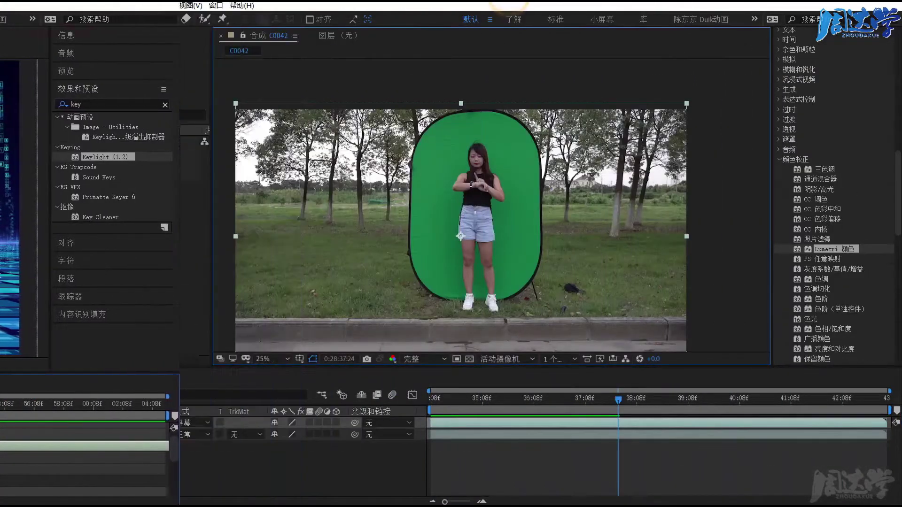
{"action": "left_click", "coordinate": [13, 5]}
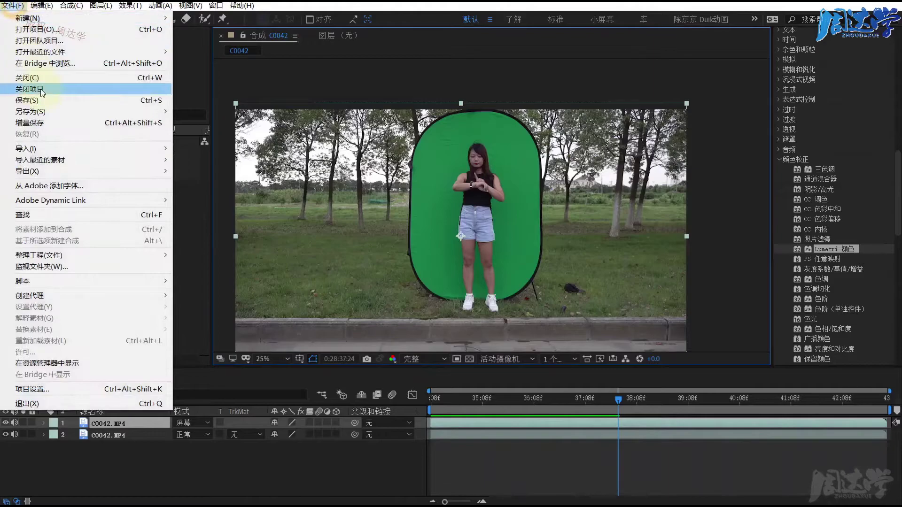
- Close the old project without saving and import C0042_1.mp4 from the 025 人物缩小效果 folder
{"action": "left_click", "coordinate": [41, 93]}
{"action": "left_click", "coordinate": [478, 269]}
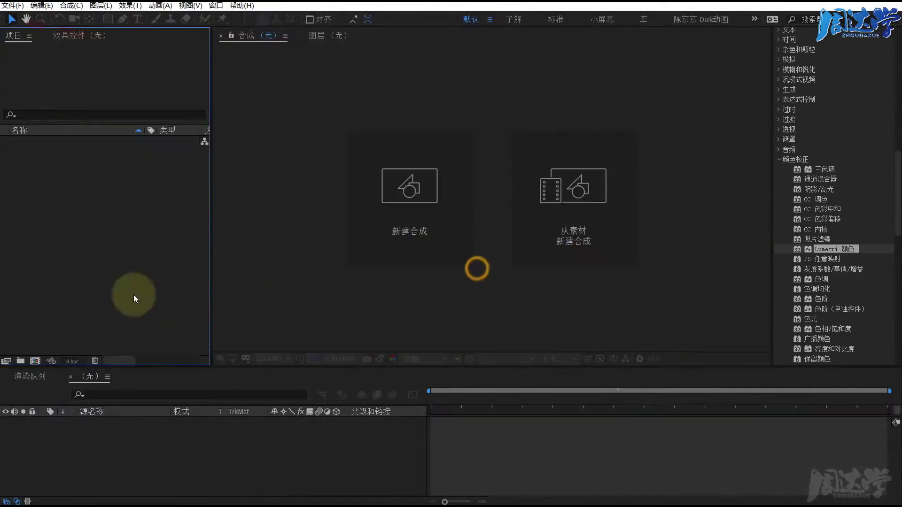
{"action": "double_click", "coordinate": [102, 224]}
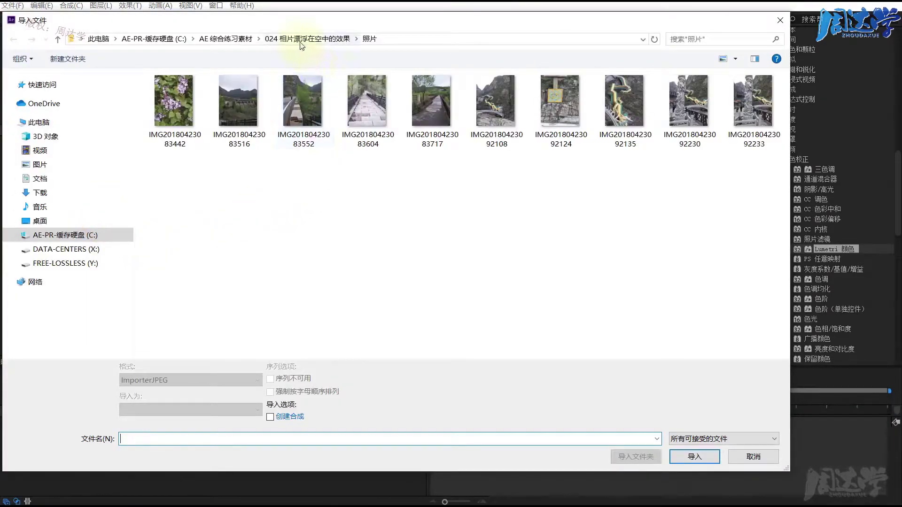
{"action": "left_click", "coordinate": [244, 41]}
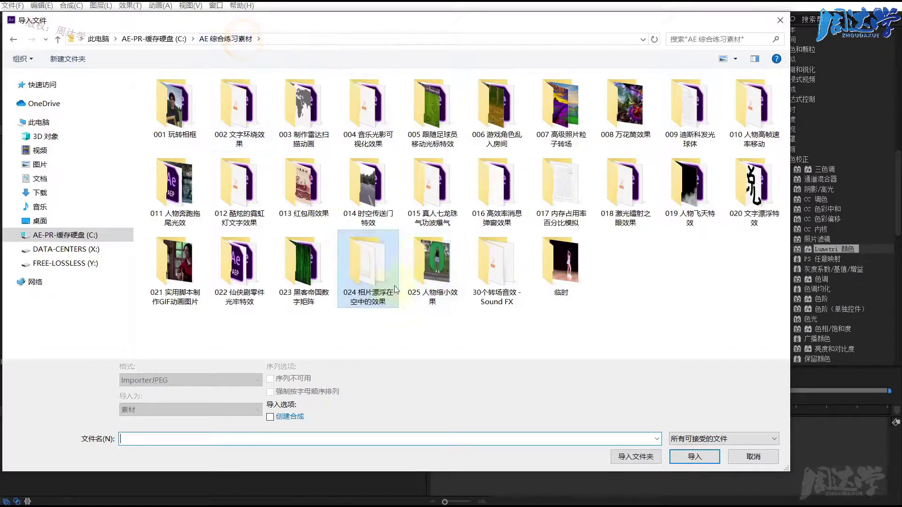
{"action": "double_click", "coordinate": [418, 252]}
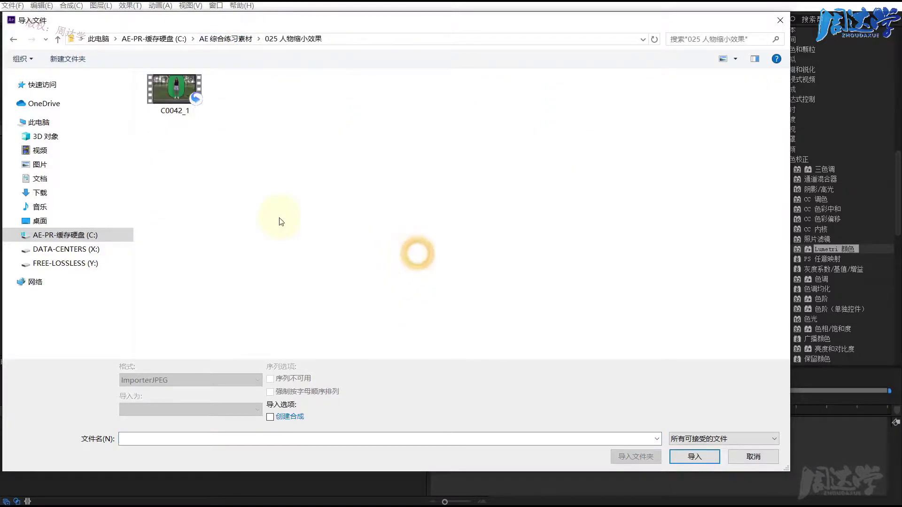
{"action": "left_click", "coordinate": [171, 93]}
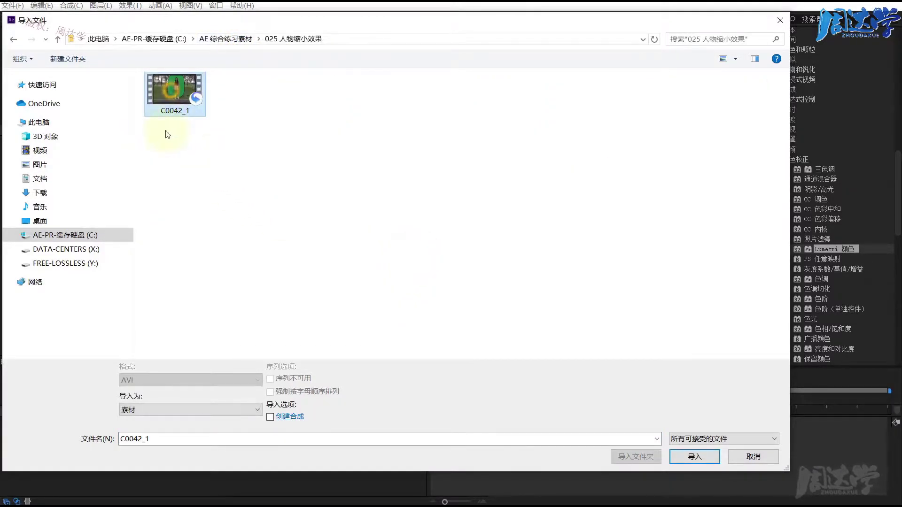
{"action": "double_click", "coordinate": [176, 86]}
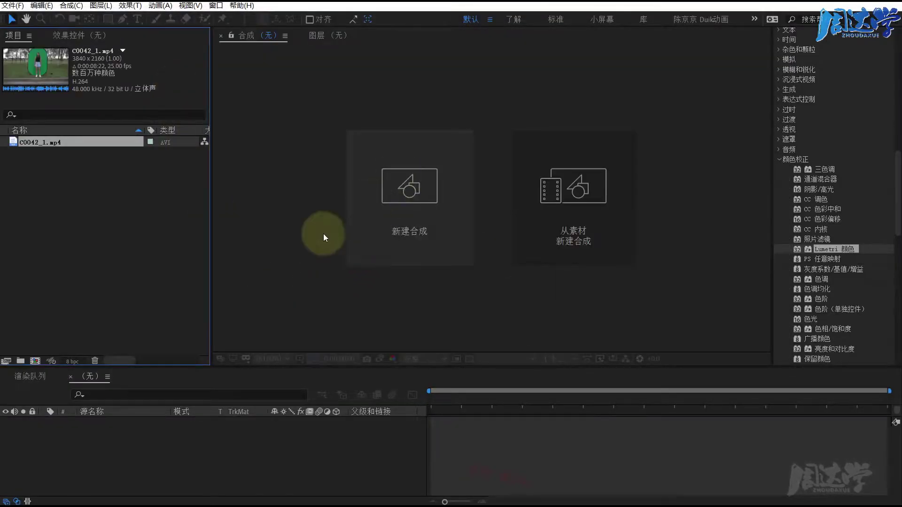
- Import the C0029 空镜.mp4 clip from the 014 时空传送门特效 folder
{"action": "double_click", "coordinate": [64, 209]}
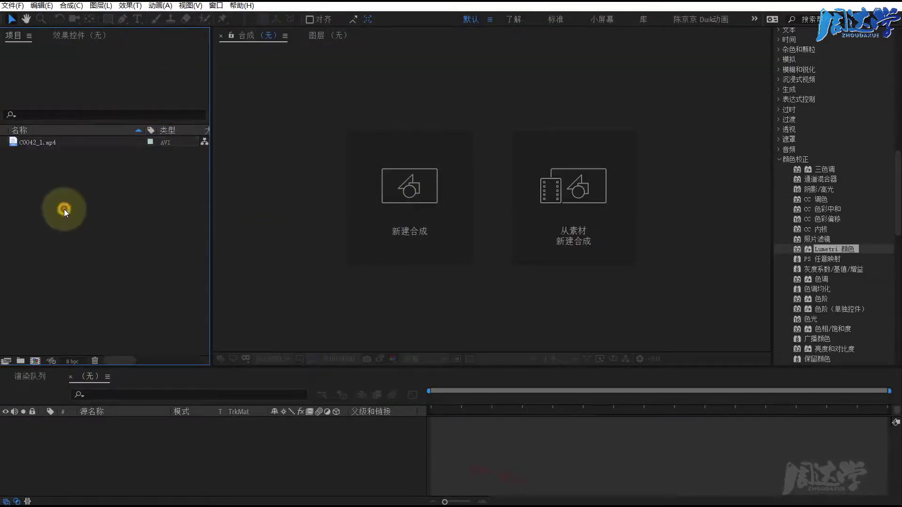
{"action": "left_click", "coordinate": [214, 42]}
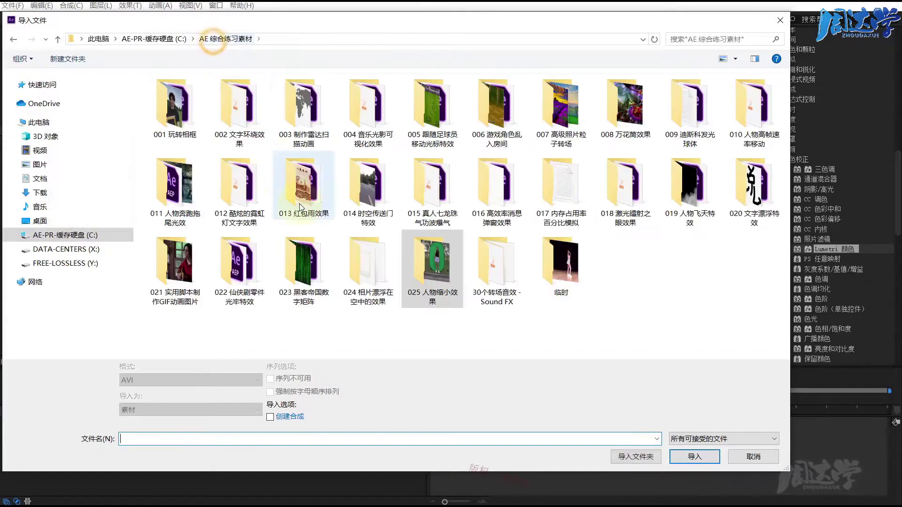
{"action": "double_click", "coordinate": [242, 261]}
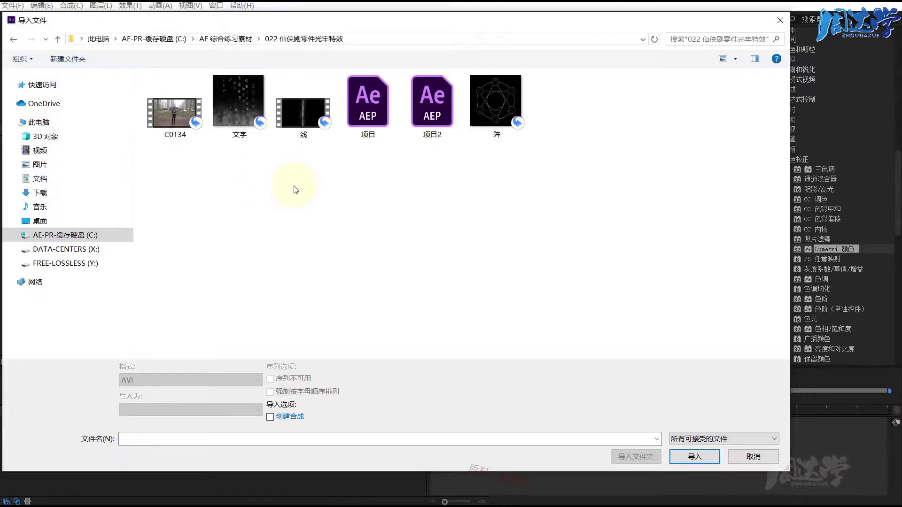
{"action": "key", "text": "alt+Up"}
{"action": "double_click", "coordinate": [681, 184]}
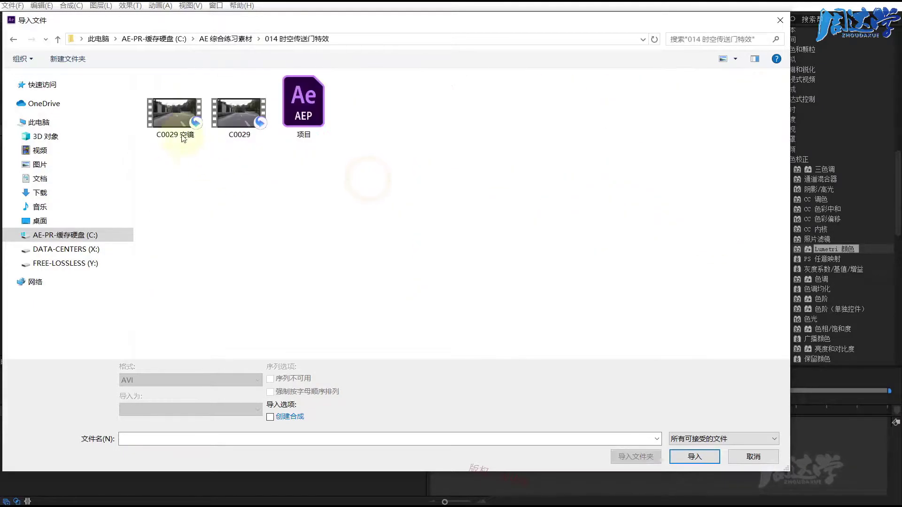
{"action": "left_click", "coordinate": [175, 112]}
{"action": "left_click", "coordinate": [690, 457]}
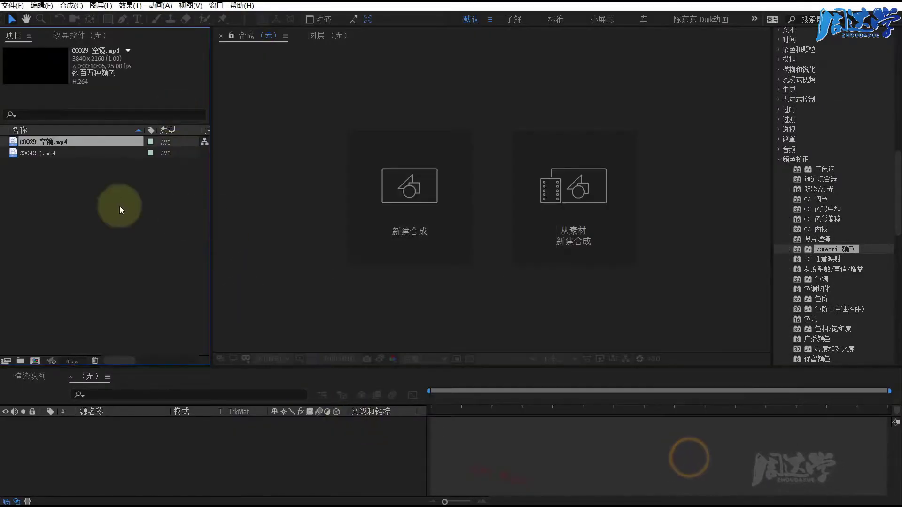
{"action": "left_click_drag", "start_coordinate": [34, 143], "coordinate": [67, 258]}
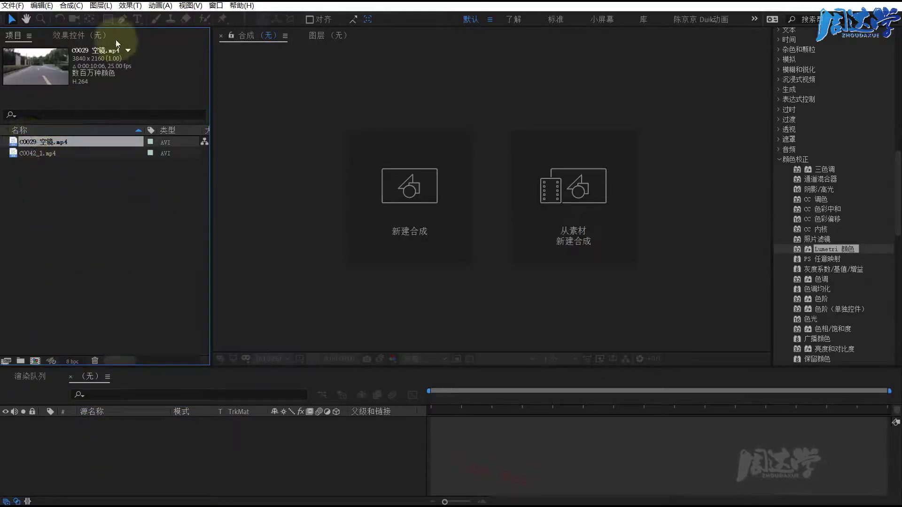
- Create a 1920×1080 HDTV 1080 25 composition and add C0029 空镜.mp4 to it
{"action": "left_click", "coordinate": [70, 5]}
{"action": "left_click", "coordinate": [89, 18]}
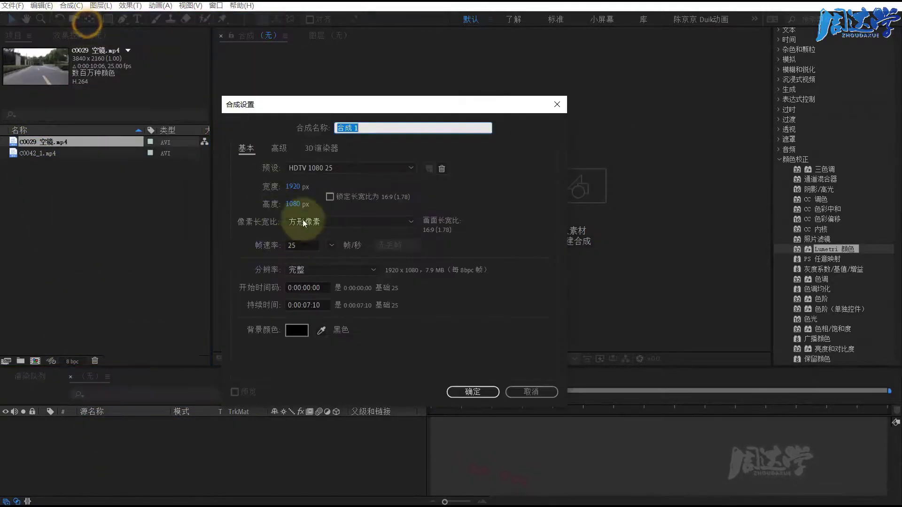
{"action": "left_click", "coordinate": [468, 391]}
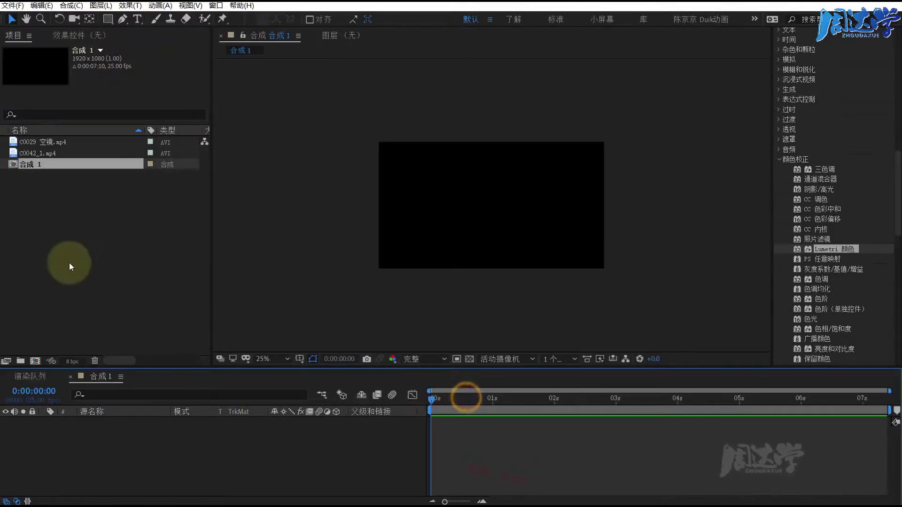
{"action": "left_click_drag", "start_coordinate": [33, 142], "coordinate": [122, 435]}
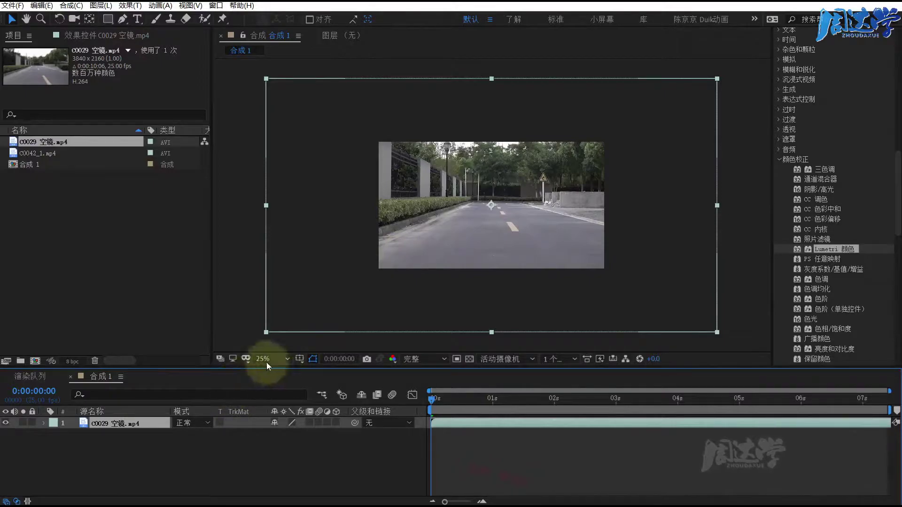
- Fit the road layer to the comp, set viewer zoom to Fit, and add C0042_1 above it
{"action": "right_click", "coordinate": [131, 423]}
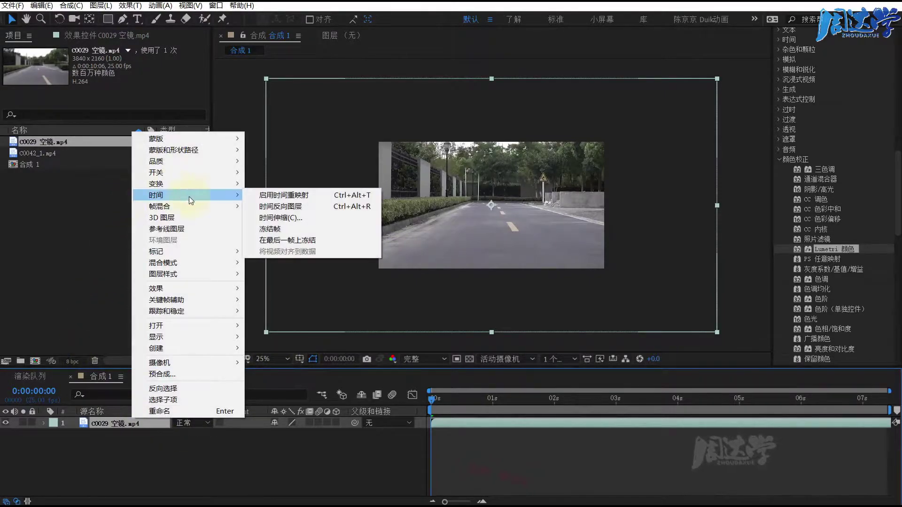
{"action": "mouse_move", "coordinate": [237, 186]}
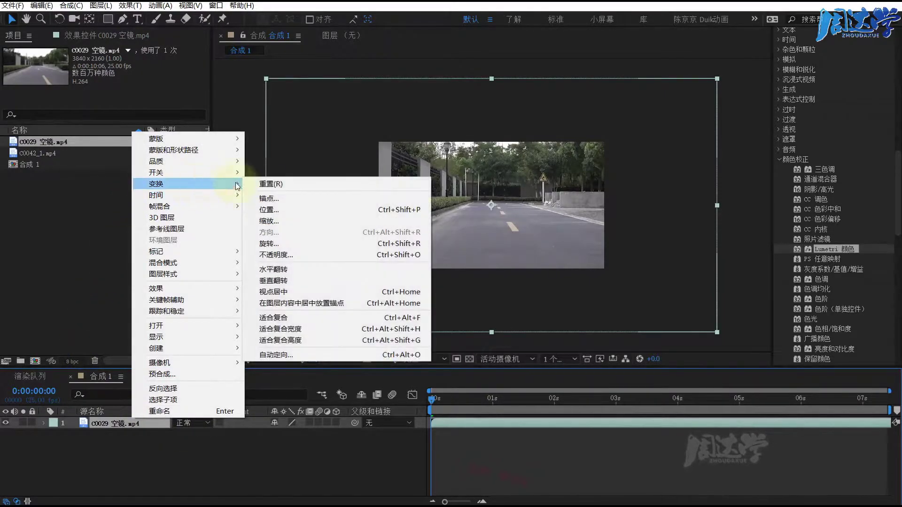
{"action": "left_click", "coordinate": [272, 318]}
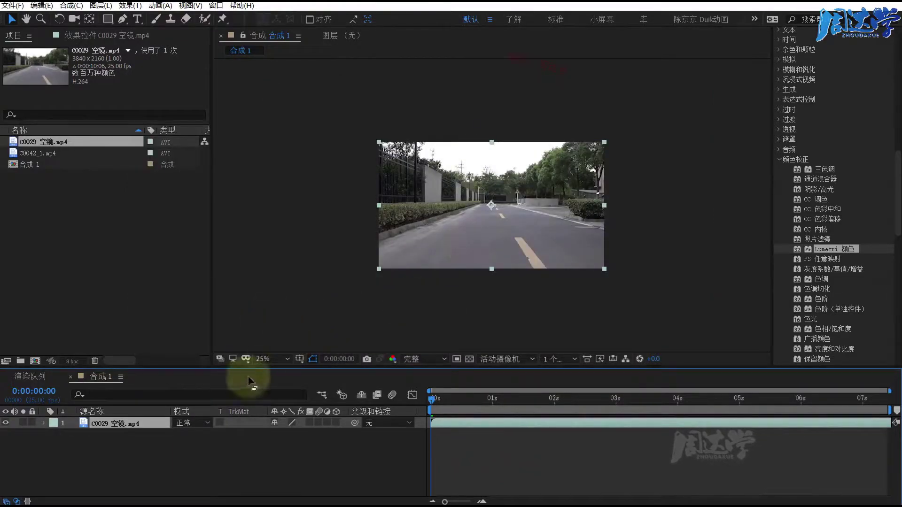
{"action": "left_click", "coordinate": [268, 358]}
{"action": "left_click", "coordinate": [275, 387]}
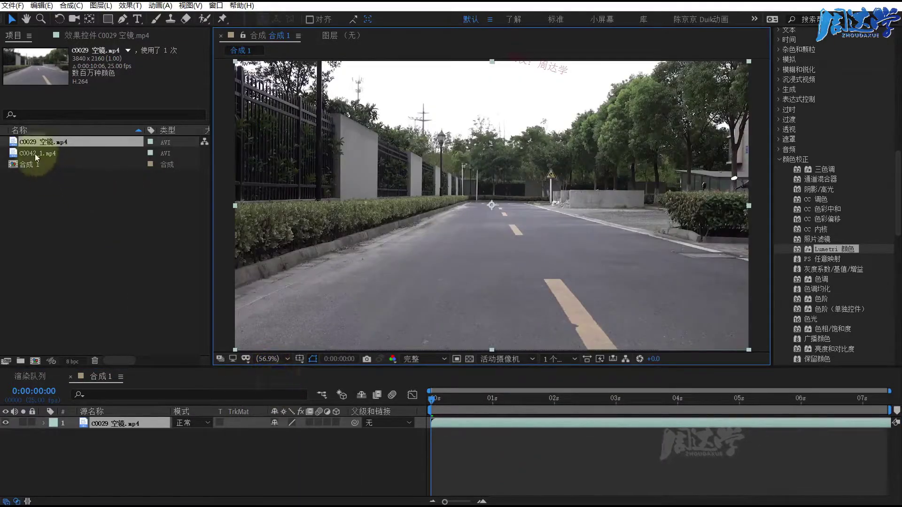
{"action": "left_click_drag", "start_coordinate": [35, 154], "coordinate": [122, 419]}
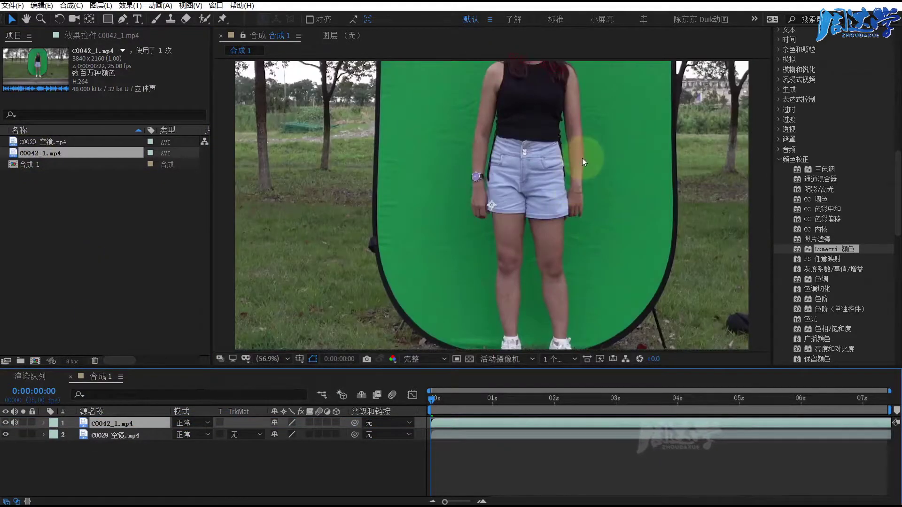
- Pan the viewer slightly and fit the C0042_1 layer to the composition
{"action": "key", "text": "h"}
{"action": "left_click_drag", "start_coordinate": [582, 158], "coordinate": [598, 152]}
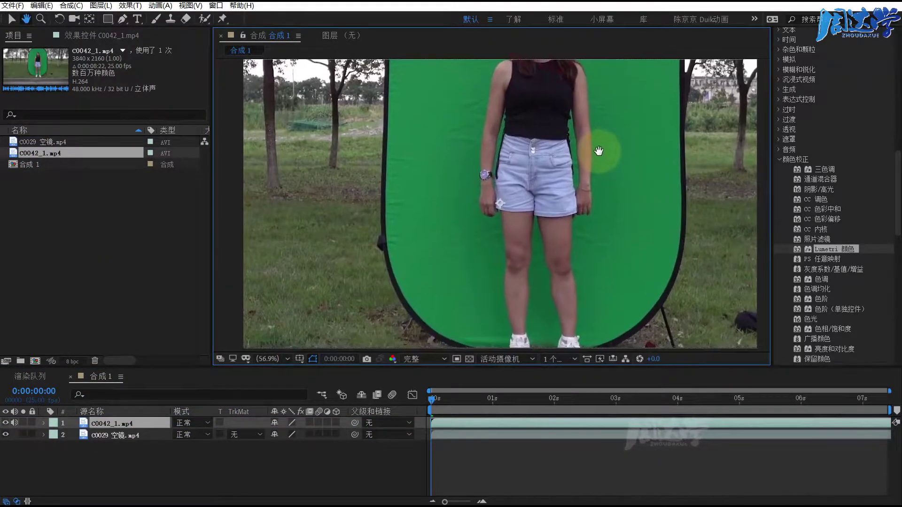
{"action": "key", "text": "v"}
{"action": "right_click", "coordinate": [125, 422]}
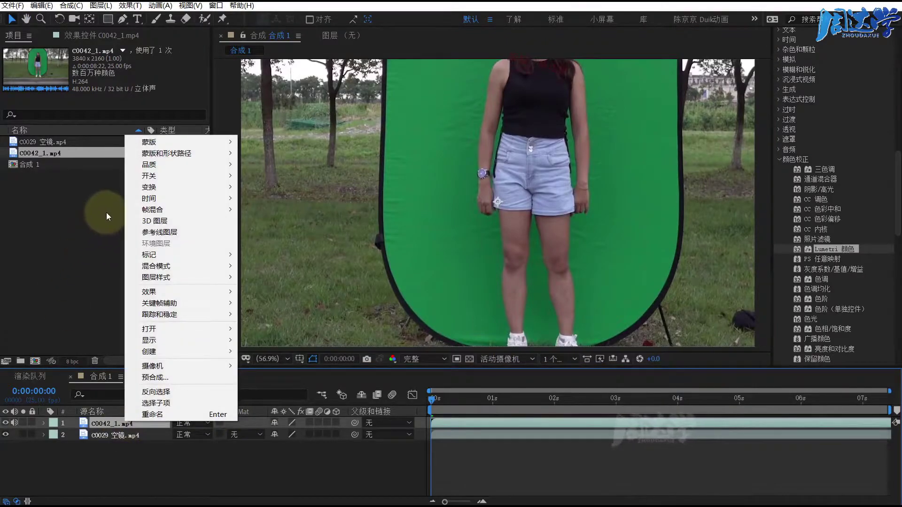
{"action": "mouse_move", "coordinate": [187, 188]}
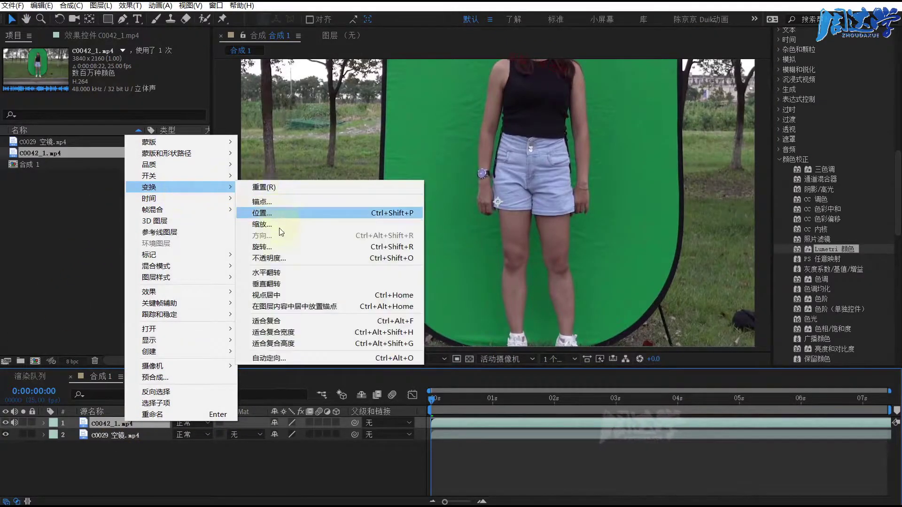
{"action": "left_click", "coordinate": [272, 321]}
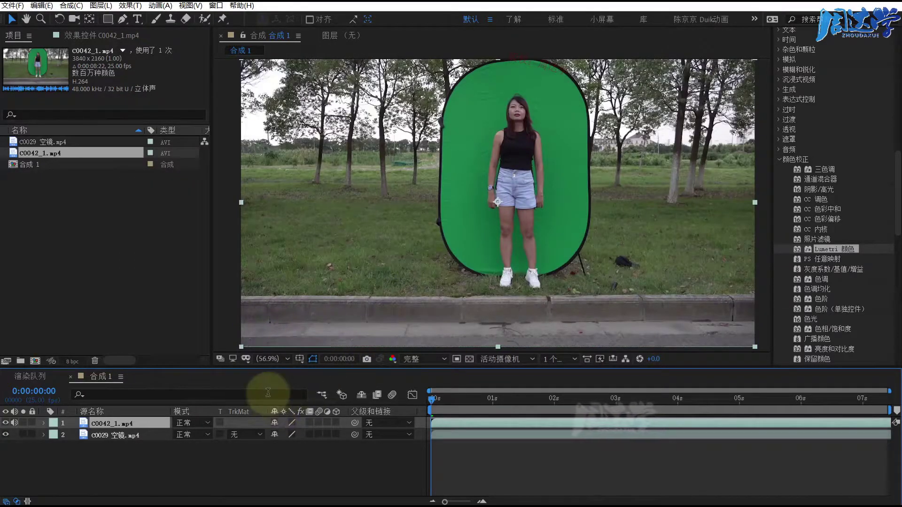
- Set the C0042_1 layer's Scale to 63% and move the playhead to 0:00:02:22
{"action": "key", "text": "s"}
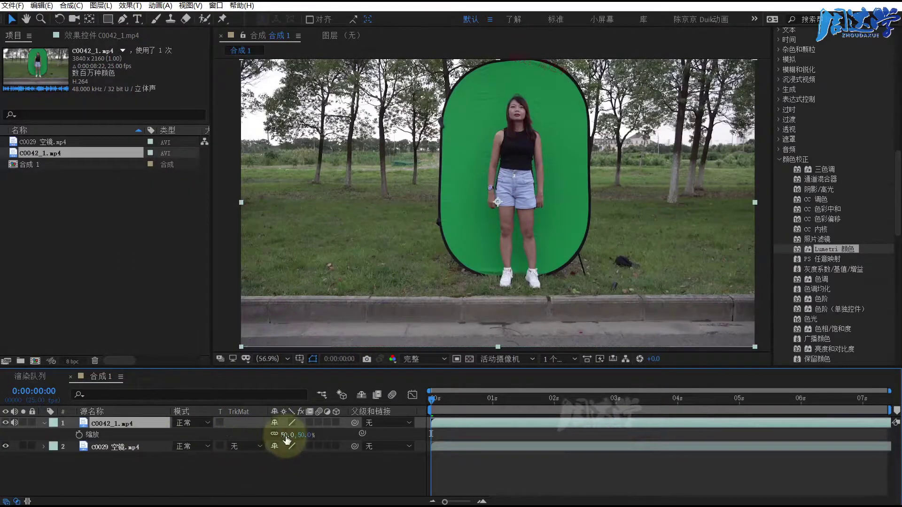
{"action": "mouse_move", "coordinate": [285, 435]}
{"action": "left_mouse_down"}
{"action": "mouse_move", "coordinate": [303, 435]}
{"action": "mouse_move", "coordinate": [291, 435]}
{"action": "left_mouse_up"}
{"action": "mouse_move", "coordinate": [627, 214]}
{"action": "left_mouse_down"}
{"action": "mouse_move", "coordinate": [567, 231]}
{"action": "mouse_move", "coordinate": [571, 259]}
{"action": "left_mouse_up"}
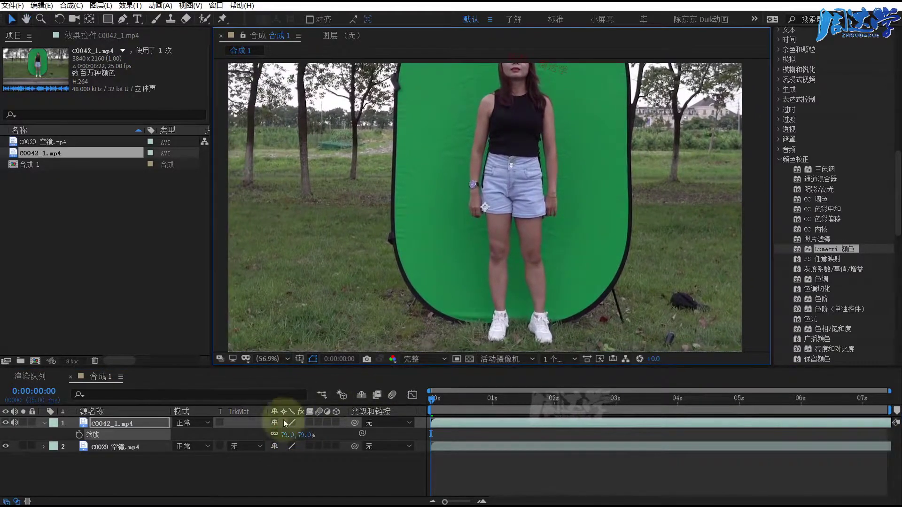
{"action": "left_click_drag", "start_coordinate": [284, 435], "coordinate": [278, 435]}
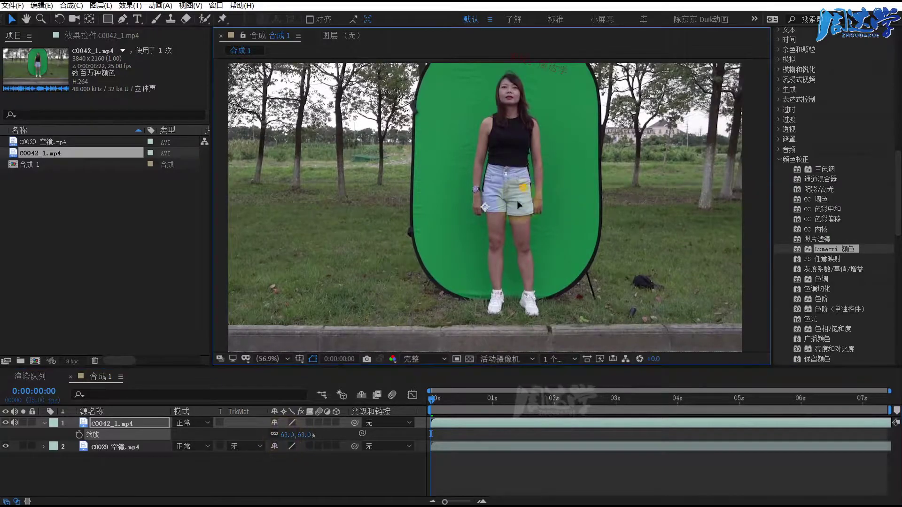
{"action": "mouse_move", "coordinate": [523, 188]}
{"action": "left_mouse_down"}
{"action": "mouse_move", "coordinate": [502, 219]}
{"action": "mouse_move", "coordinate": [490, 220]}
{"action": "left_mouse_up"}
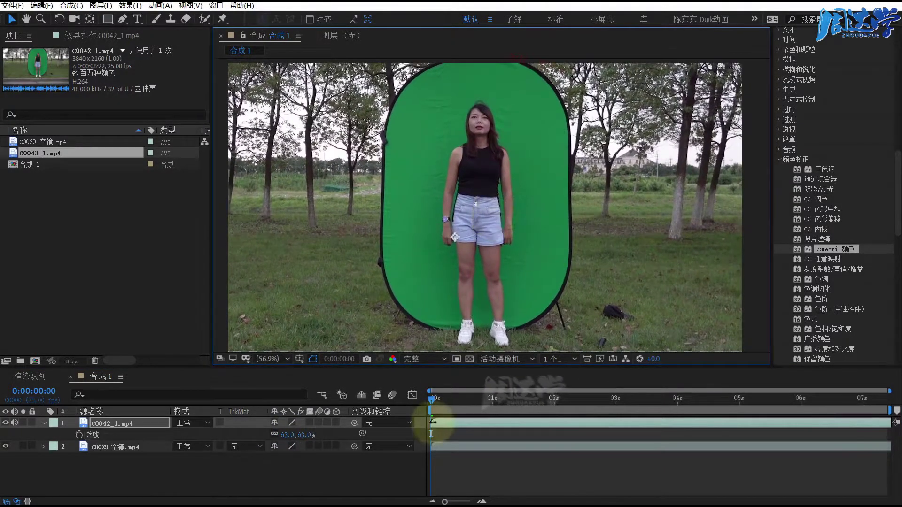
{"action": "left_click_drag", "start_coordinate": [468, 413], "coordinate": [608, 412]}
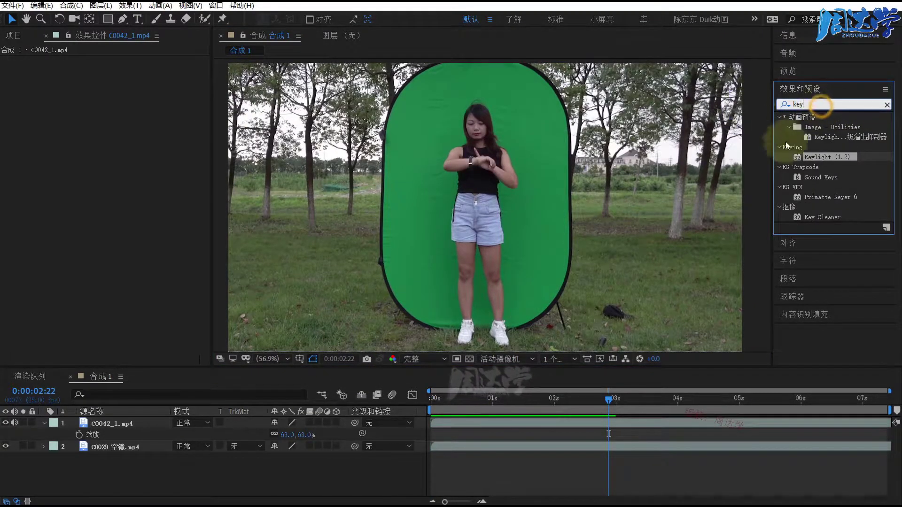
- Apply Keylight (1.2) to C0042_1.mp4 and sample the green backdrop as Screen Colour
{"action": "left_click_drag", "start_coordinate": [798, 157], "coordinate": [107, 424]}
{"action": "left_click", "coordinate": [135, 142]}
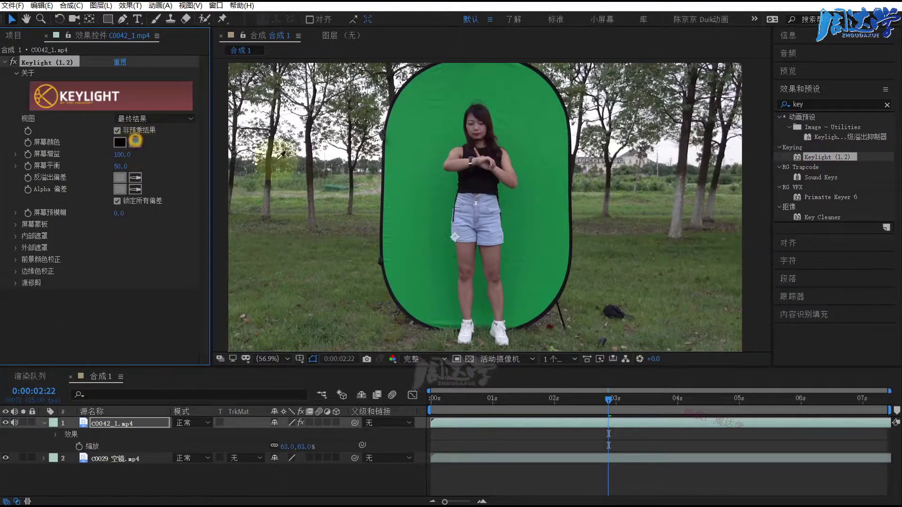
{"action": "left_click", "coordinate": [539, 217]}
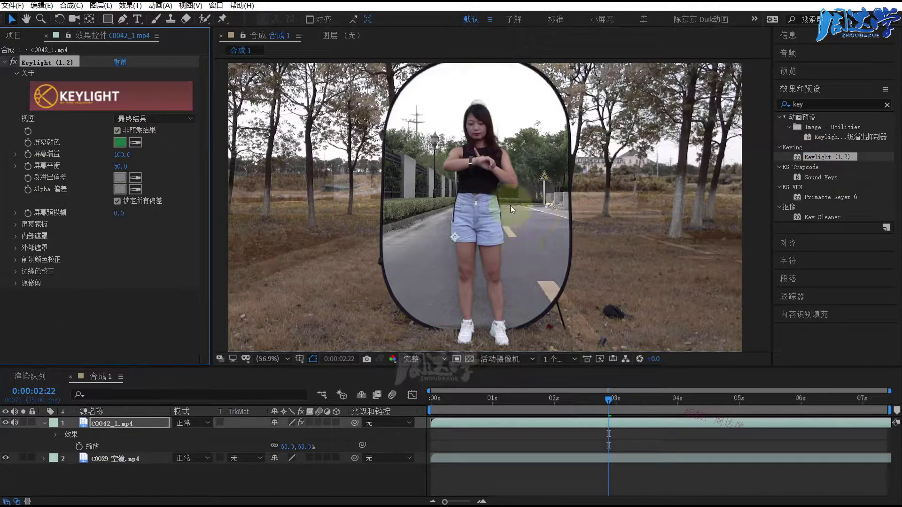
{"action": "left_click", "coordinate": [528, 415]}
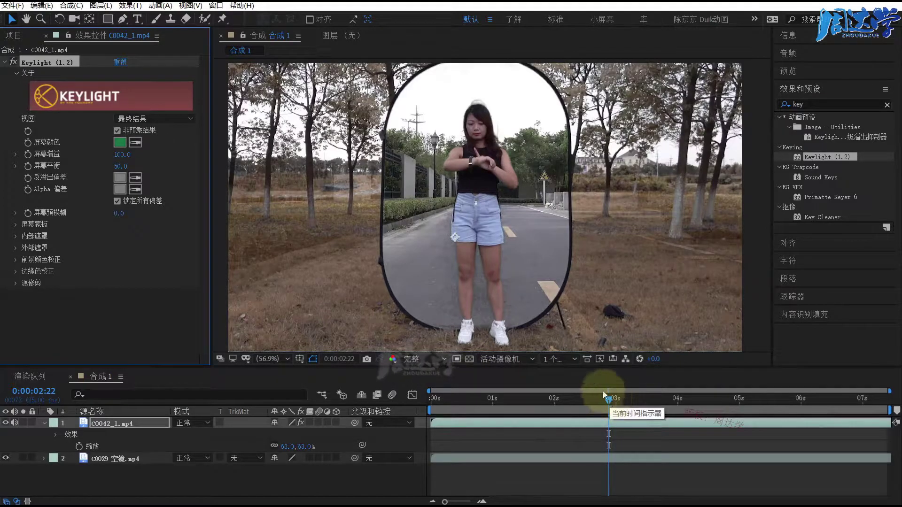
{"action": "left_click", "coordinate": [524, 209]}
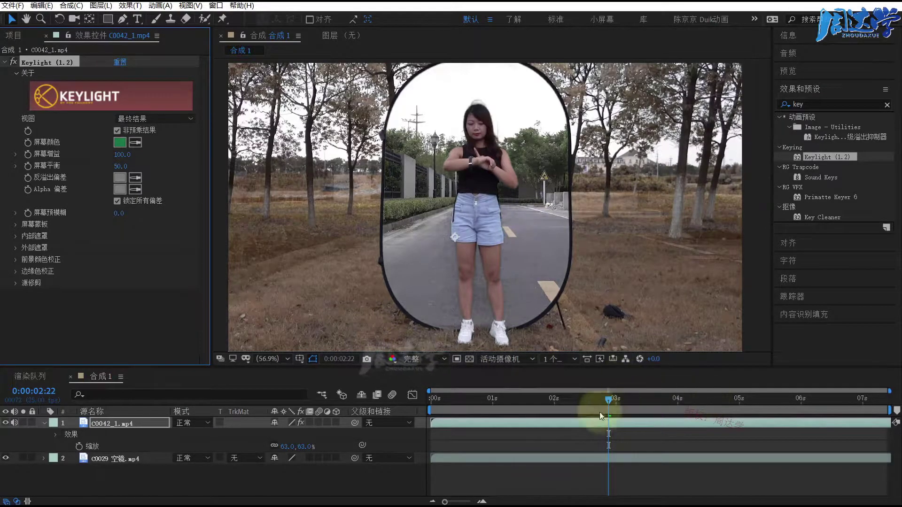
- Scrub from 0:00:00:20 to 0:00:01:14 to check the key quality
{"action": "left_click", "coordinate": [479, 399]}
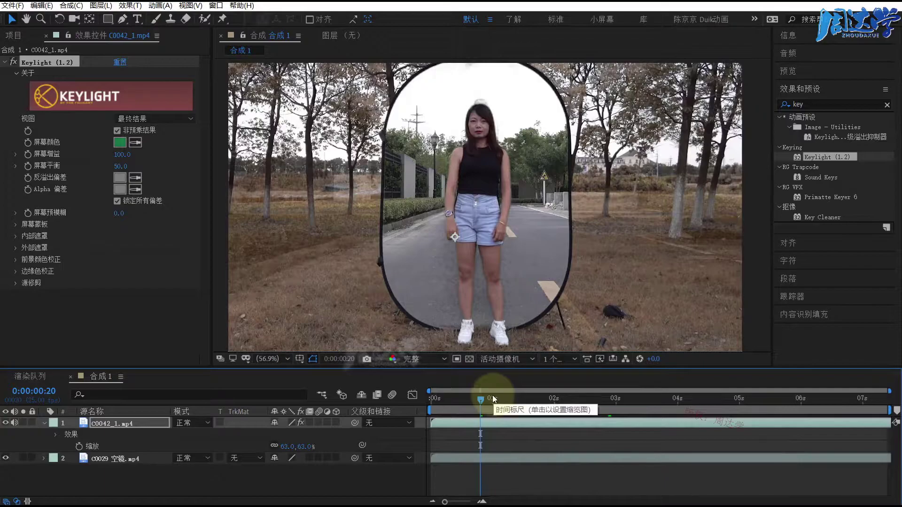
{"action": "key", "text": "Page_Down"}
{"action": "key", "text": "Page_Down"}
{"action": "key", "text": "Page_Down"}
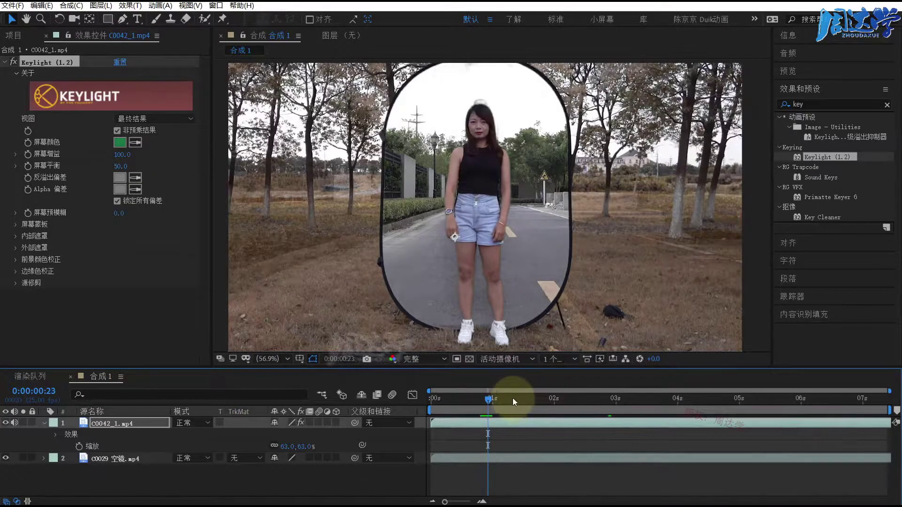
{"action": "left_click_drag", "start_coordinate": [513, 399], "coordinate": [519, 398]}
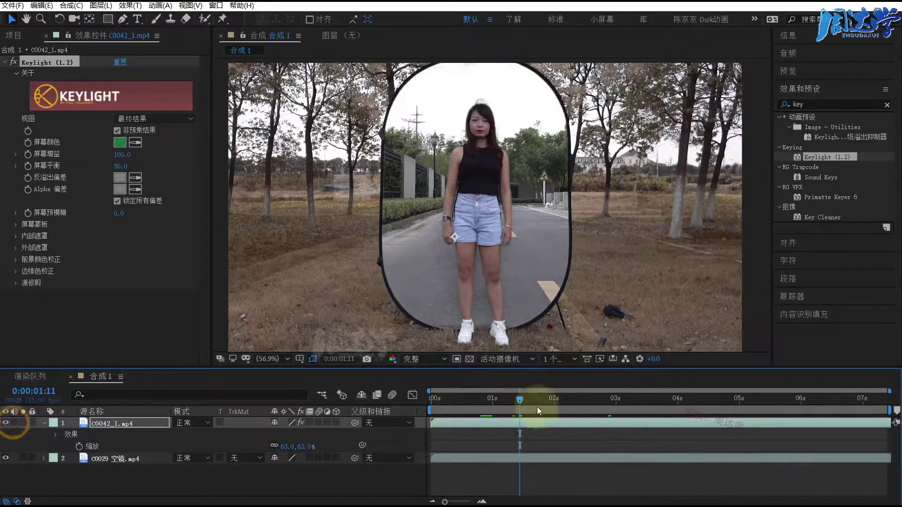
{"action": "left_click_drag", "start_coordinate": [510, 401], "coordinate": [527, 400]}
{"action": "left_click", "coordinate": [460, 338]}
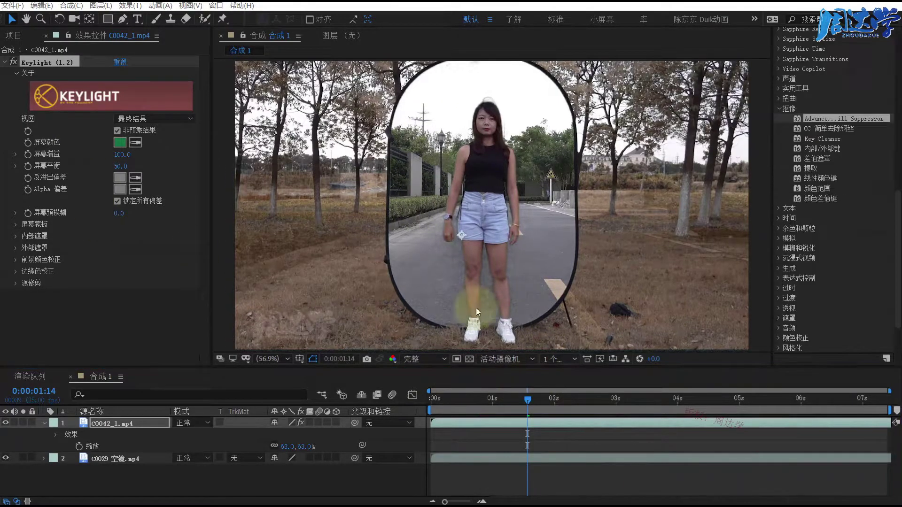
- Expand Screen Matte and switch Keylight's View to Combined Matte
{"action": "left_click", "coordinate": [15, 225]}
{"action": "left_click", "coordinate": [150, 119]}
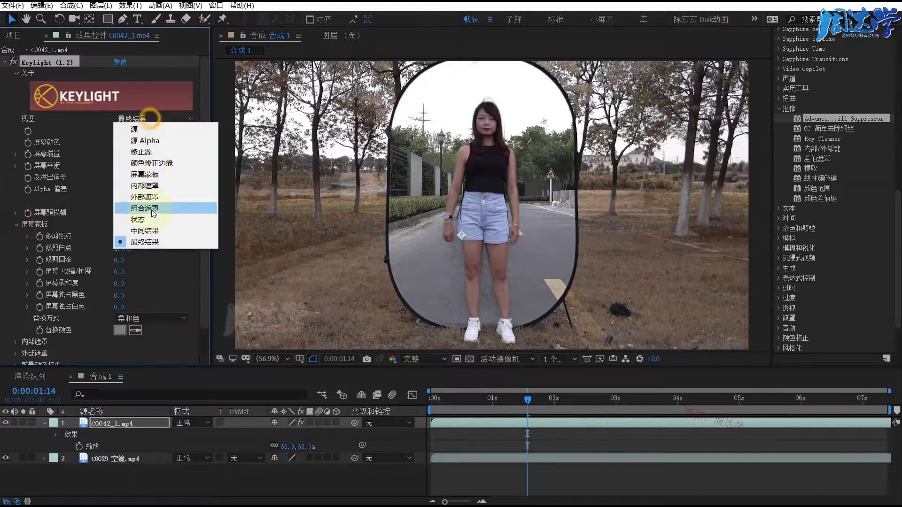
{"action": "left_click", "coordinate": [149, 212]}
- Raise Keylight's Clip Black to 35 and switch the View back to Final Result
{"action": "scroll", "coordinate": [475, 286], "scroll_direction": "up", "scroll_amount": 2}
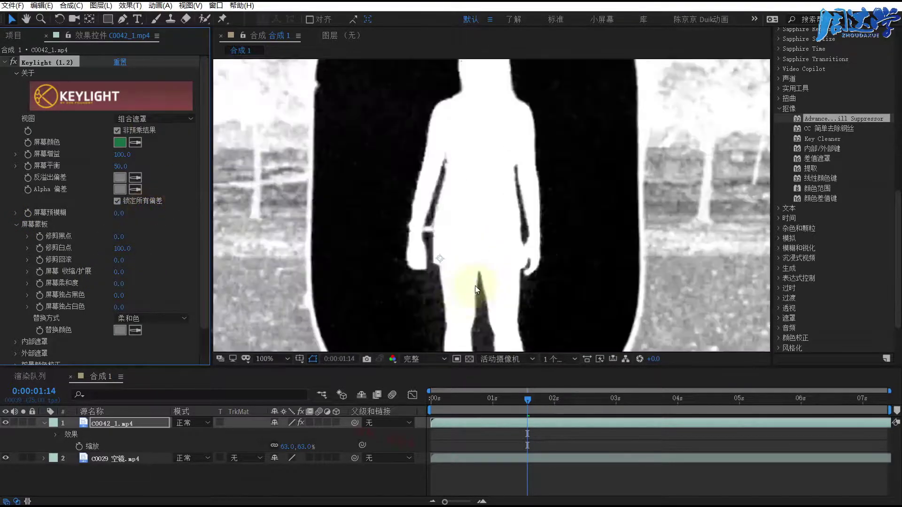
{"action": "left_click_drag", "start_coordinate": [449, 250], "coordinate": [449, 223]}
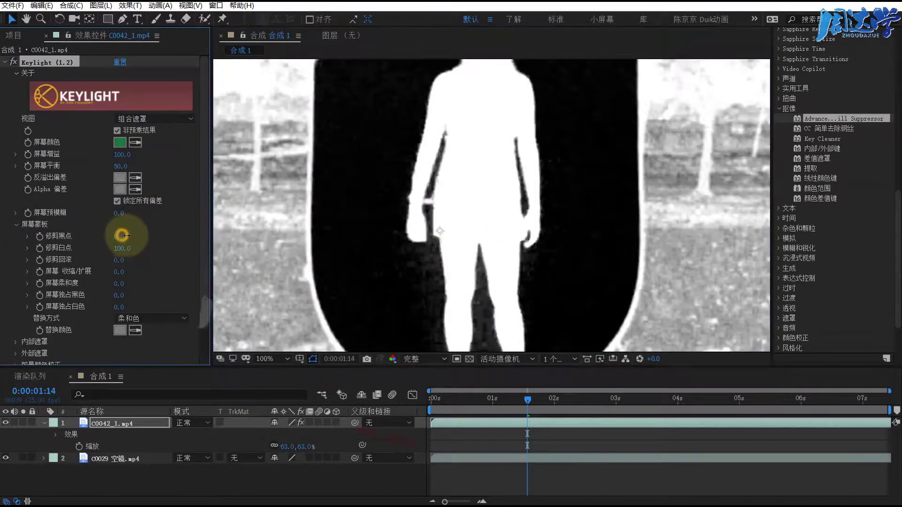
{"action": "left_click_drag", "start_coordinate": [124, 238], "coordinate": [141, 237]}
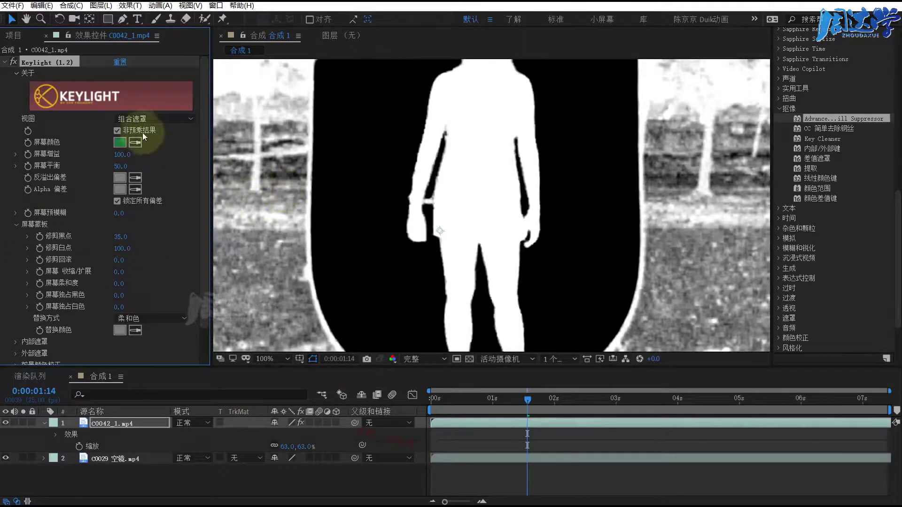
{"action": "left_click", "coordinate": [132, 119]}
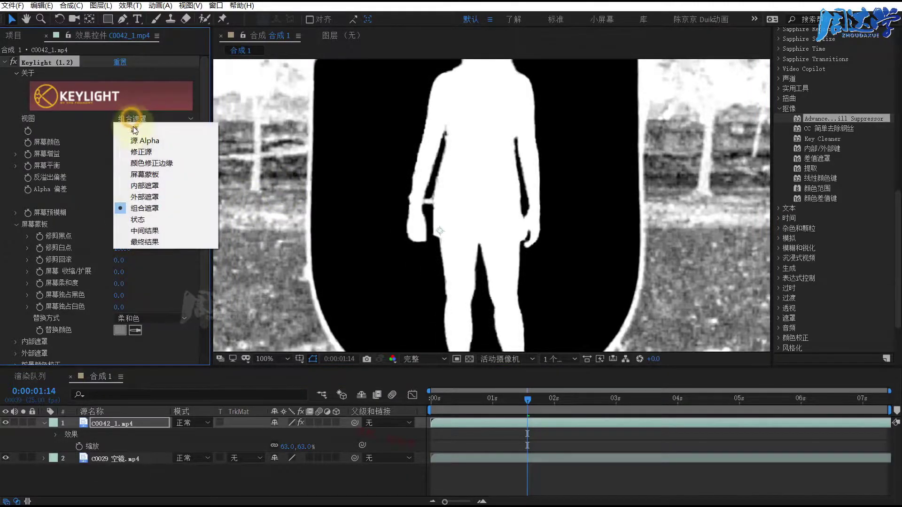
{"action": "left_click", "coordinate": [138, 240]}
- Zoom in on the keyed woman and raise Clip Rollback to 1.0 to soften the edges
{"action": "scroll", "coordinate": [444, 265], "scroll_direction": "up", "scroll_amount": 2}
{"action": "scroll", "coordinate": [488, 274], "scroll_direction": "up", "scroll_amount": 1}
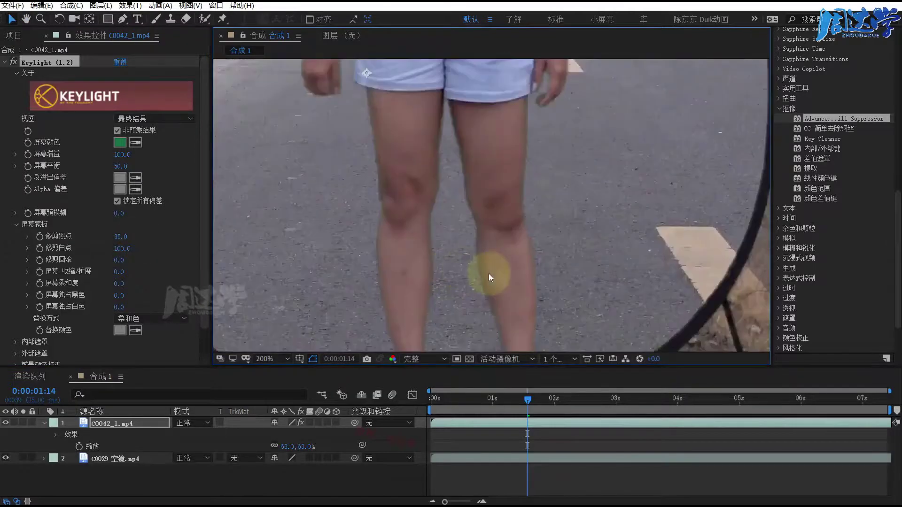
{"action": "scroll", "coordinate": [470, 230], "scroll_direction": "up", "scroll_amount": 1}
{"action": "left_click_drag", "start_coordinate": [433, 200], "coordinate": [452, 298]}
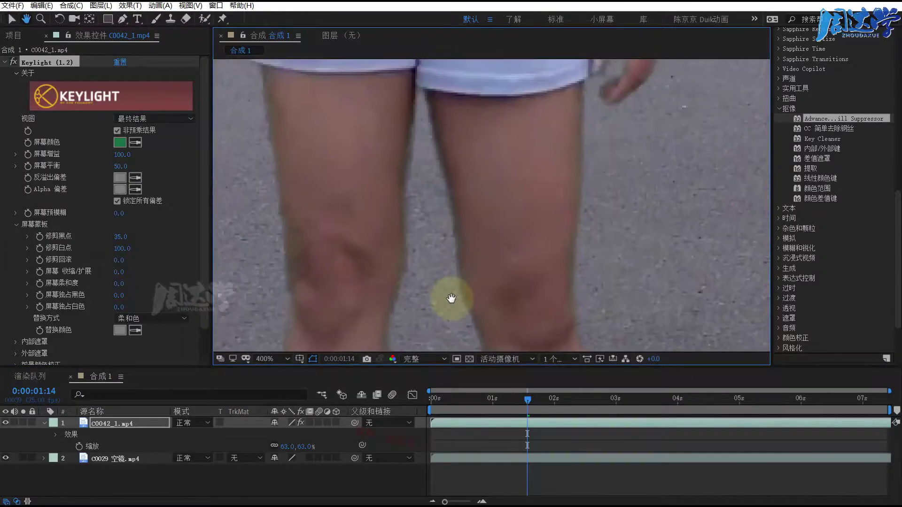
{"action": "left_click_drag", "start_coordinate": [205, 163], "coordinate": [204, 207]}
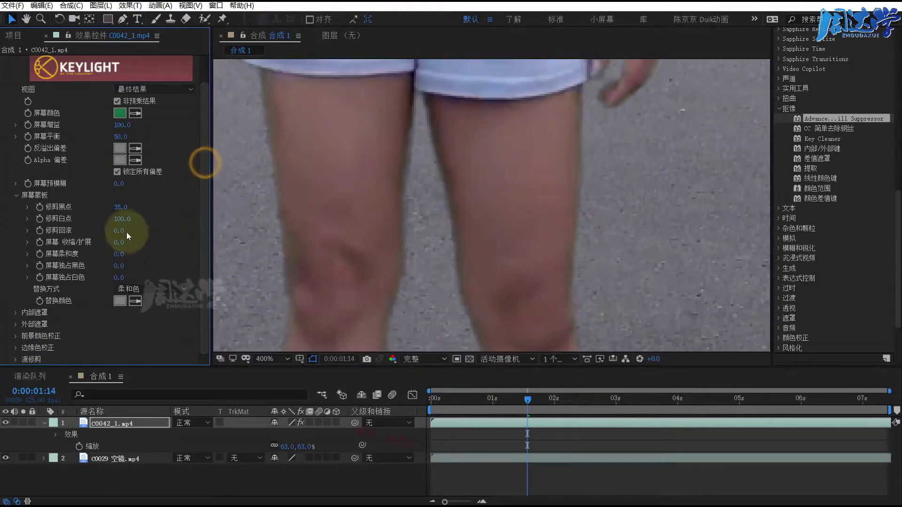
{"action": "left_click", "coordinate": [115, 230]}
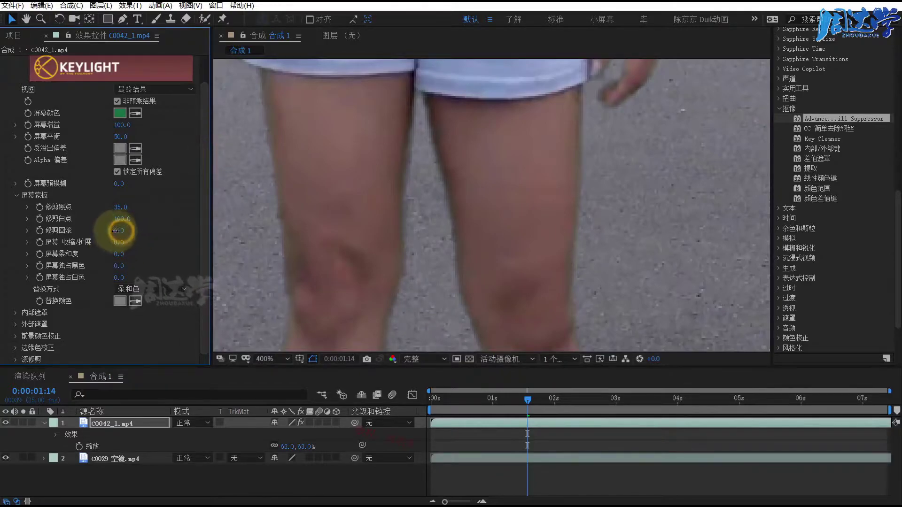
{"action": "mouse_move", "coordinate": [101, 230]}
{"action": "left_mouse_down"}
{"action": "mouse_move", "coordinate": [140, 237]}
{"action": "mouse_move", "coordinate": [123, 237]}
{"action": "left_mouse_up"}
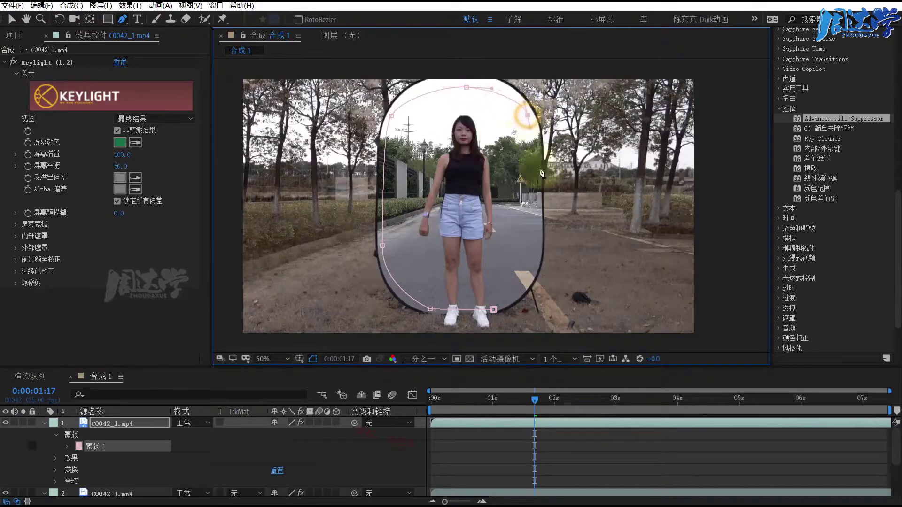
- Place the final lower-right points to close the Pen mask around the woman
{"action": "left_click", "coordinate": [535, 270]}
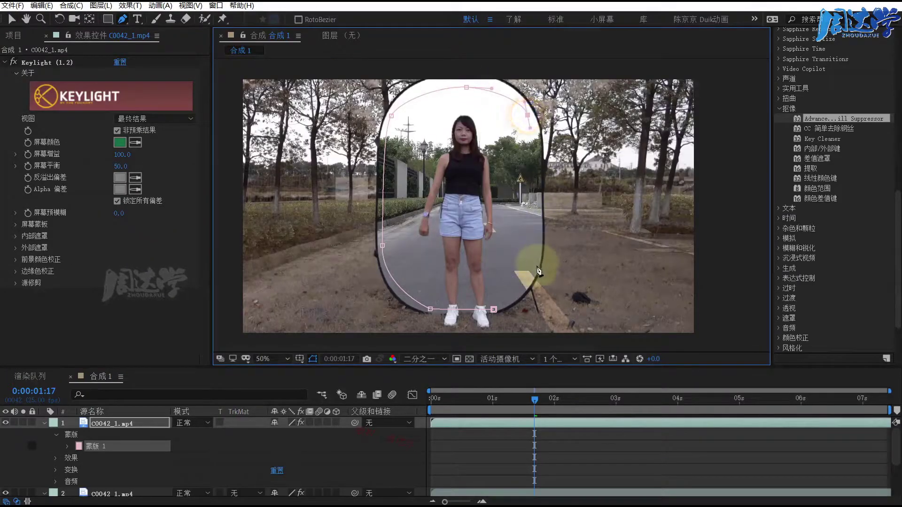
{"action": "left_click", "coordinate": [496, 308]}
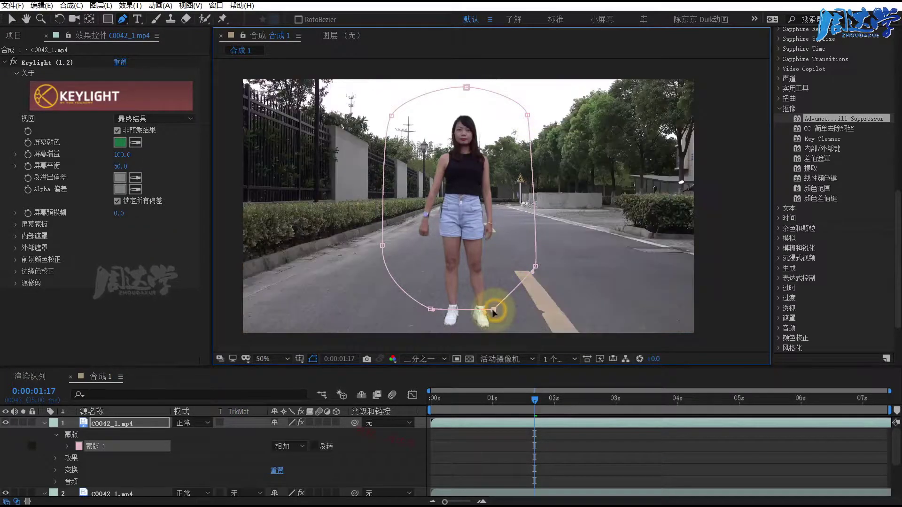
{"action": "key", "text": "v"}
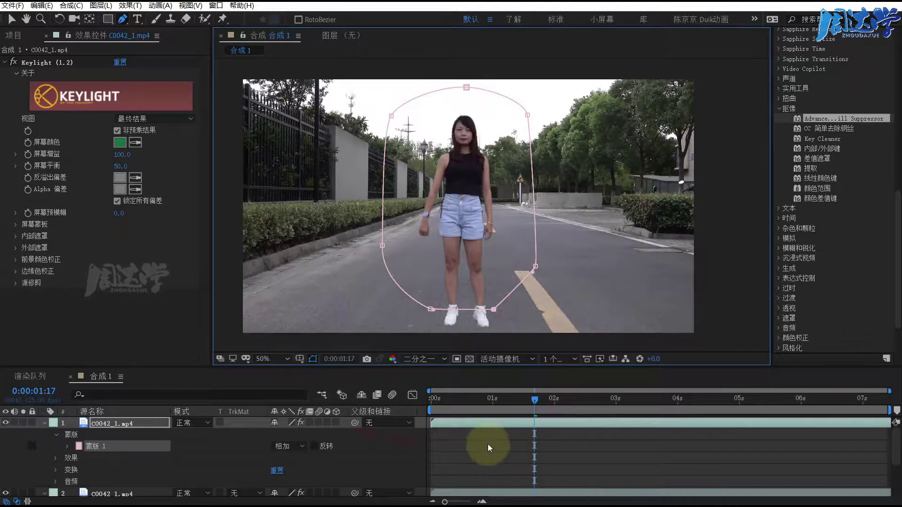
{"action": "left_click", "coordinate": [487, 444]}
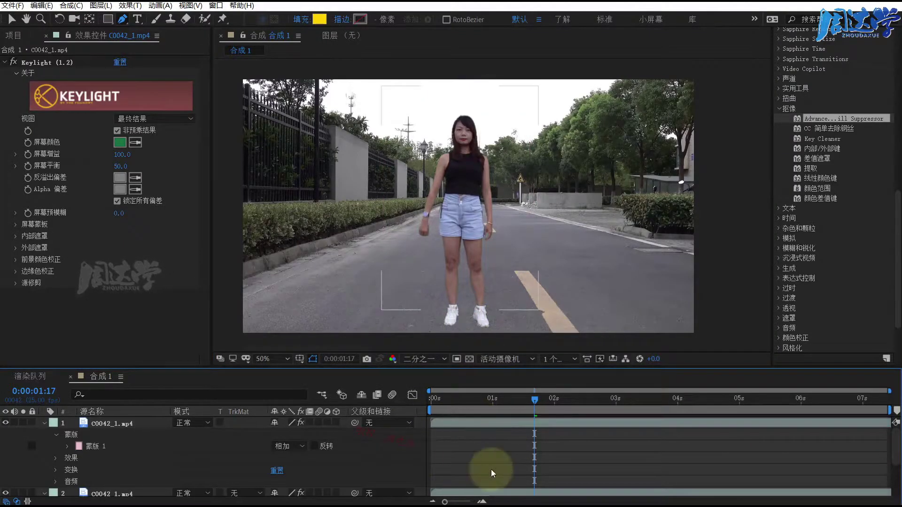
- Check the mask, then collapse both layers' properties and deselect them
{"action": "left_click", "coordinate": [107, 425]}
{"action": "left_click", "coordinate": [44, 423]}
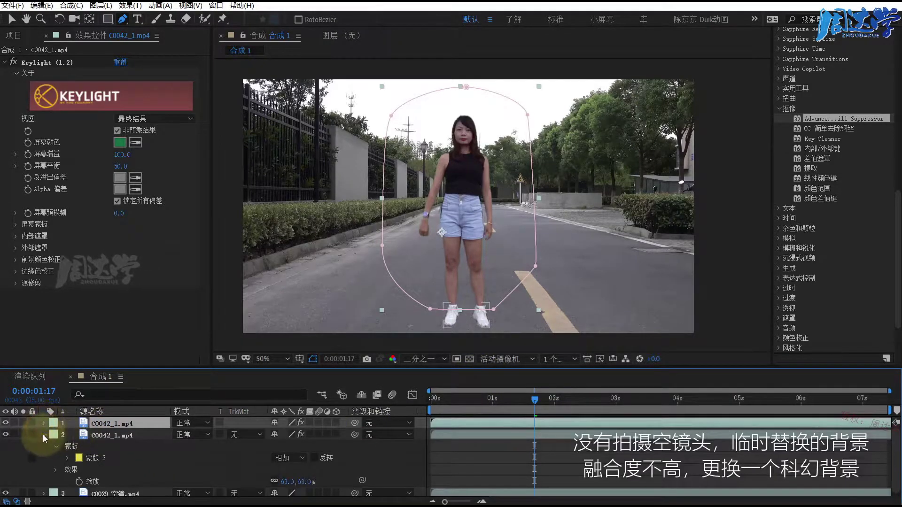
{"action": "left_click", "coordinate": [43, 435]}
{"action": "left_click", "coordinate": [71, 475]}
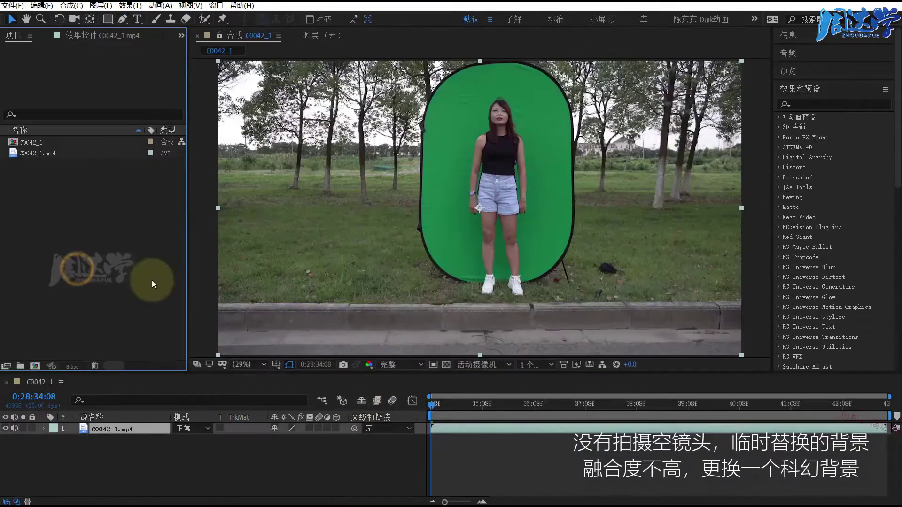
- Import 科幻背景.jpg via Import > File and place it as layer 2 under C0042_1.mp4
{"action": "right_click", "coordinate": [100, 230]}
{"action": "mouse_move", "coordinate": [131, 282]}
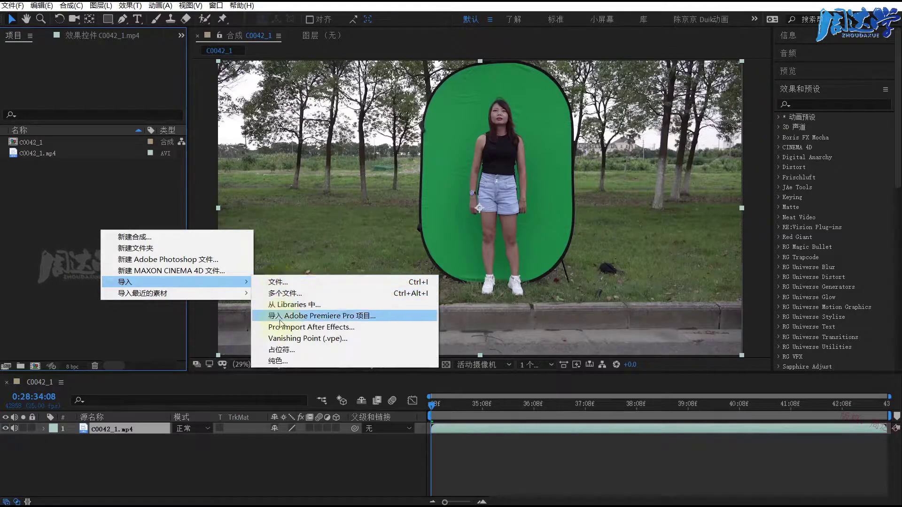
{"action": "left_click", "coordinate": [279, 282]}
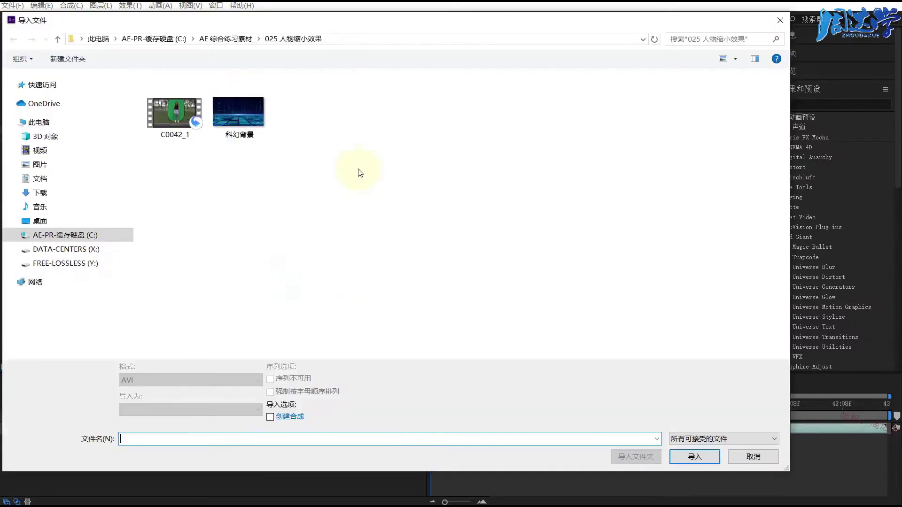
{"action": "double_click", "coordinate": [238, 111]}
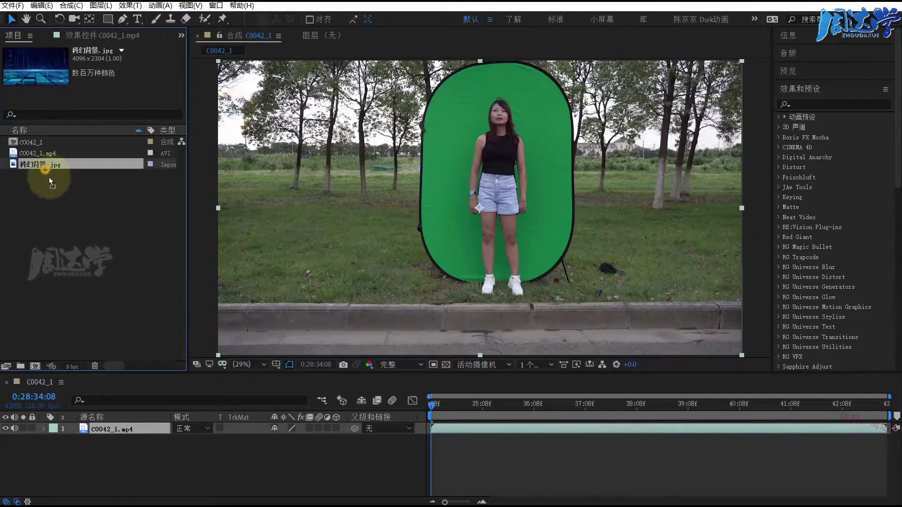
{"action": "left_click_drag", "start_coordinate": [50, 180], "coordinate": [103, 468]}
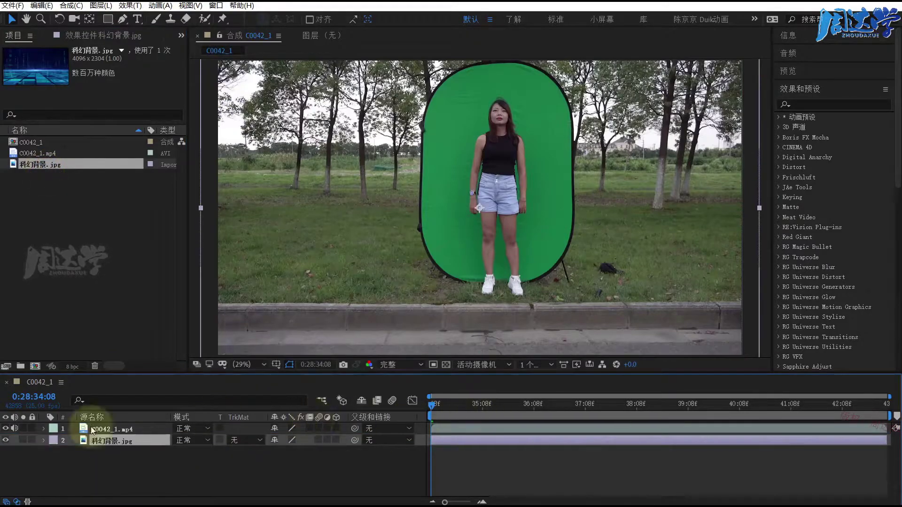
- Scrub forward through the clip to around 40 seconds and fine-tune the frame
{"action": "left_click_drag", "start_coordinate": [520, 408], "coordinate": [725, 407]}
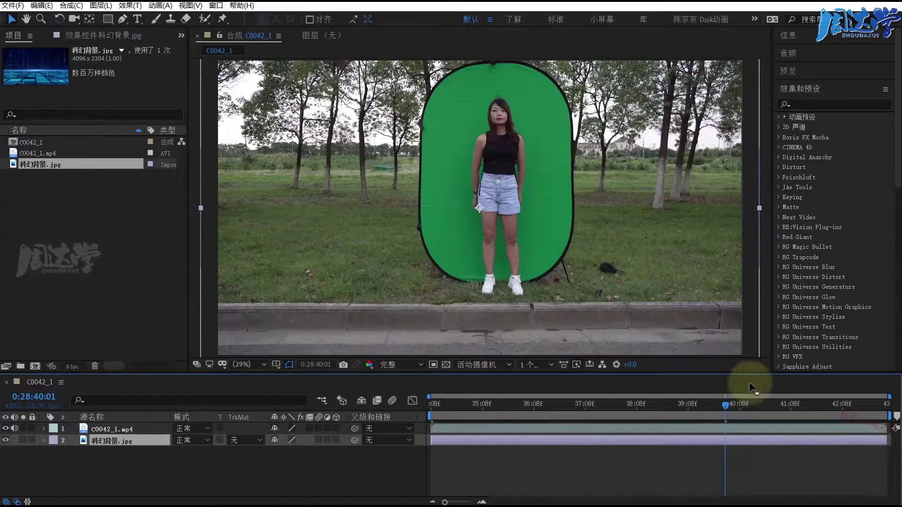
{"action": "left_click_drag", "start_coordinate": [684, 410], "coordinate": [681, 409]}
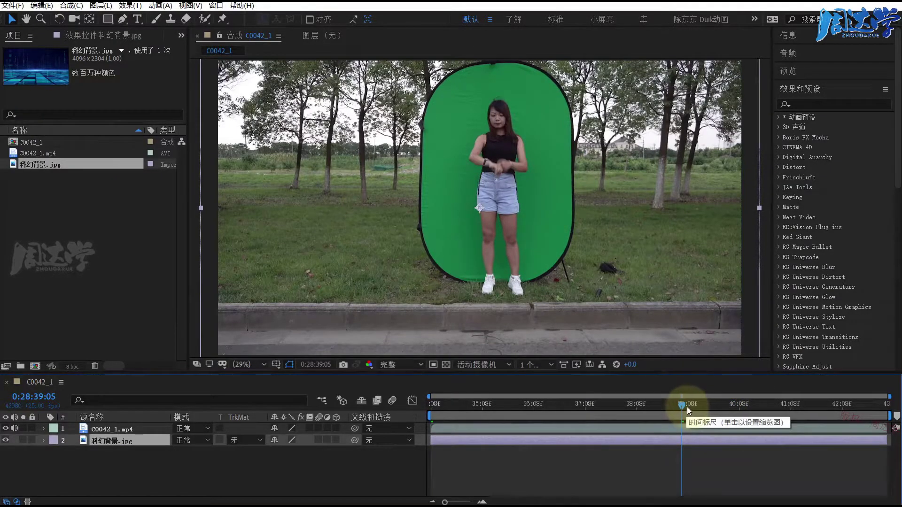
{"action": "left_click_drag", "start_coordinate": [687, 407], "coordinate": [674, 405]}
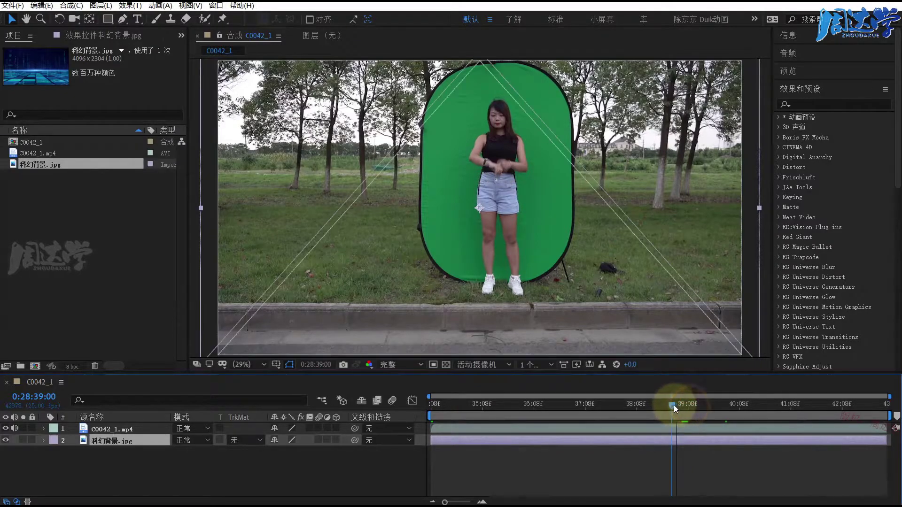
{"action": "scroll", "coordinate": [517, 142], "scroll_direction": "up", "scroll_amount": 5}
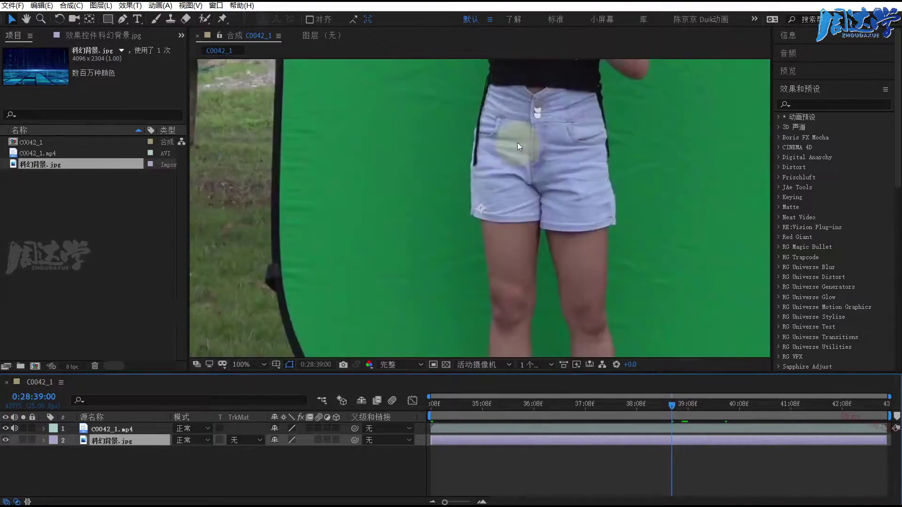
{"action": "scroll", "coordinate": [519, 258], "scroll_direction": "down", "scroll_amount": 2}
- Play around the wrist lift and set the playhead to 0:28:38:16
{"action": "key", "text": "space"}
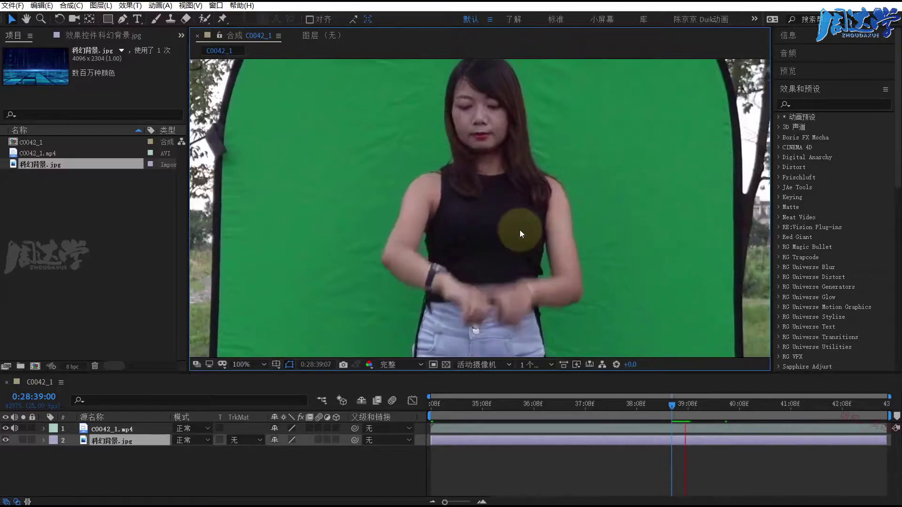
{"action": "left_click", "coordinate": [690, 403]}
{"action": "left_click_drag", "start_coordinate": [698, 405], "coordinate": [628, 407]}
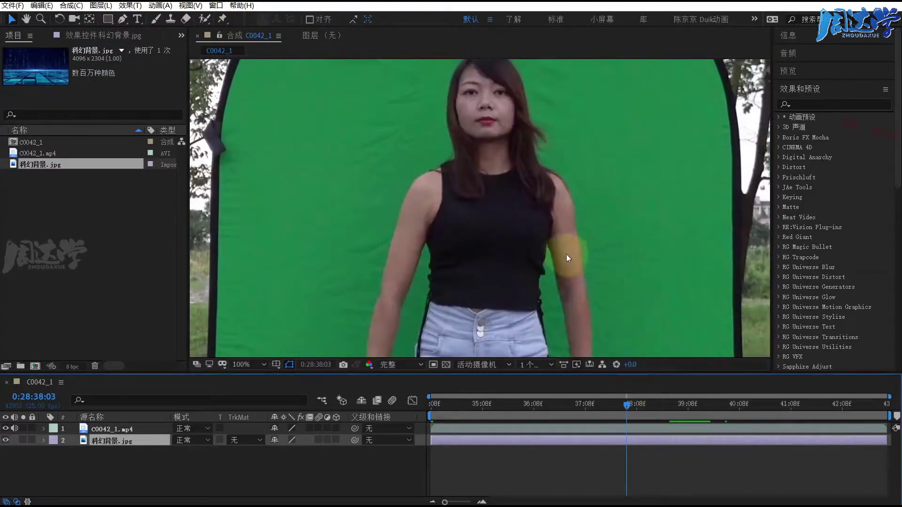
{"action": "key", "text": "space"}
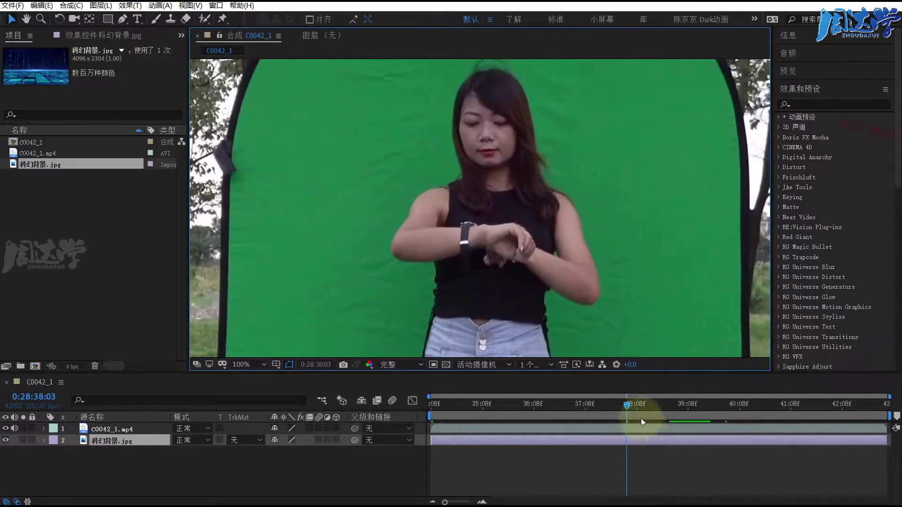
{"action": "left_click", "coordinate": [654, 403]}
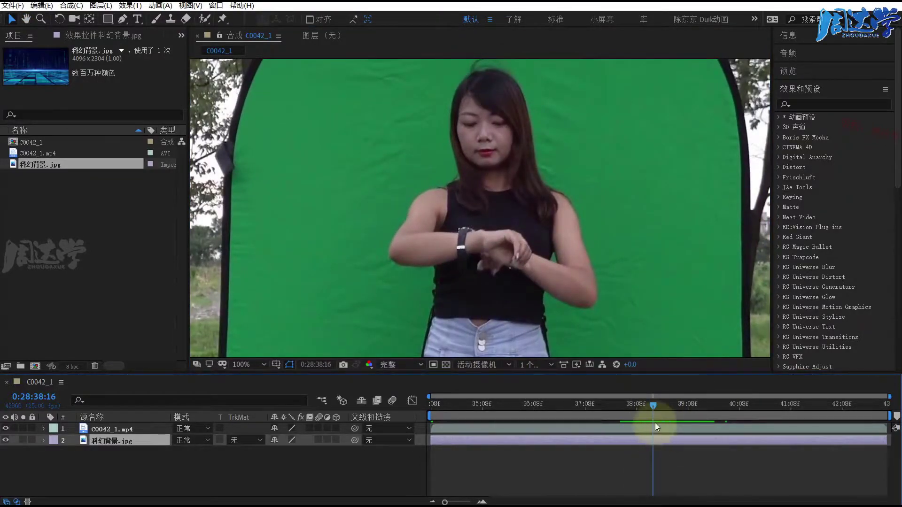
{"action": "scroll", "coordinate": [524, 175], "scroll_direction": "down", "scroll_amount": 4}
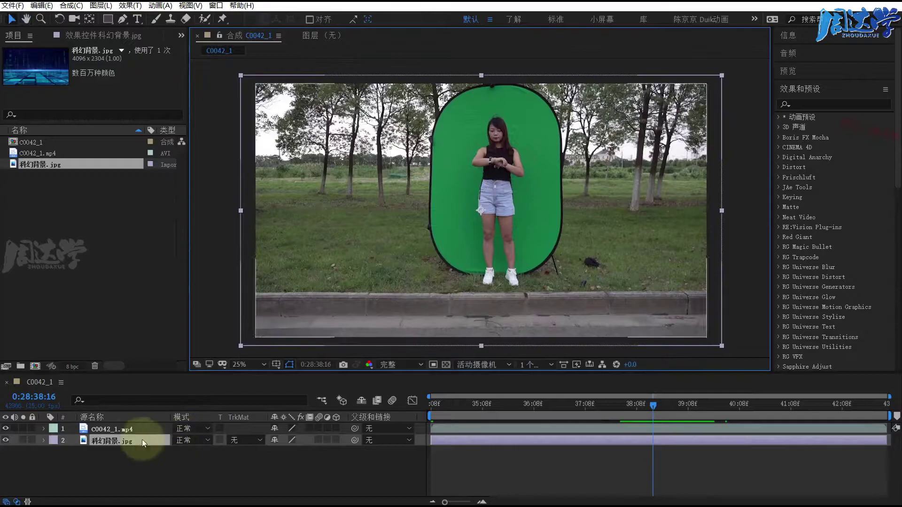
- Split the woman's C0042_1.mp4 layer into two with Edit > Split Layer
{"action": "left_click", "coordinate": [112, 430]}
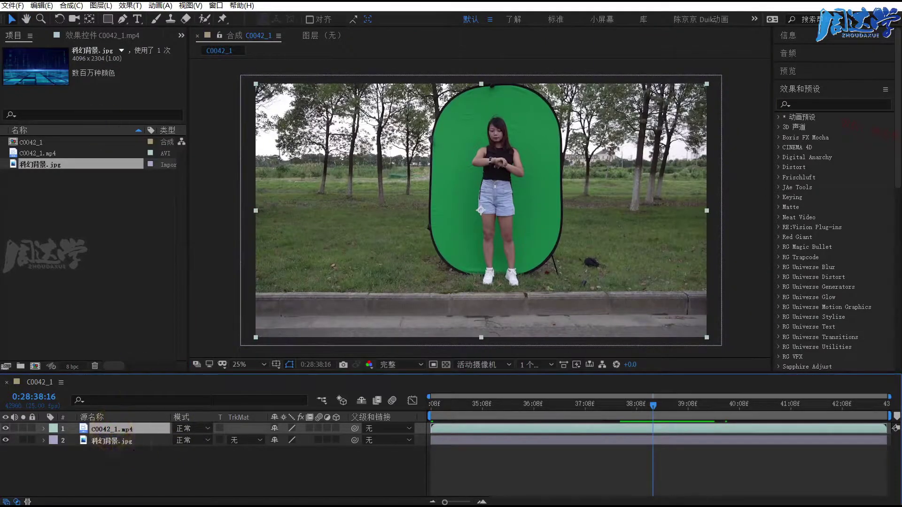
{"action": "left_click", "coordinate": [42, 6]}
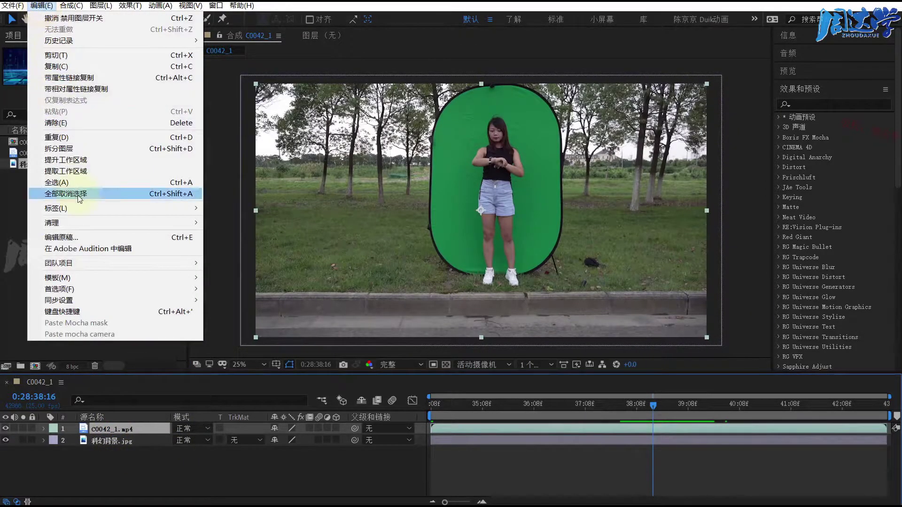
{"action": "left_click", "coordinate": [66, 150]}
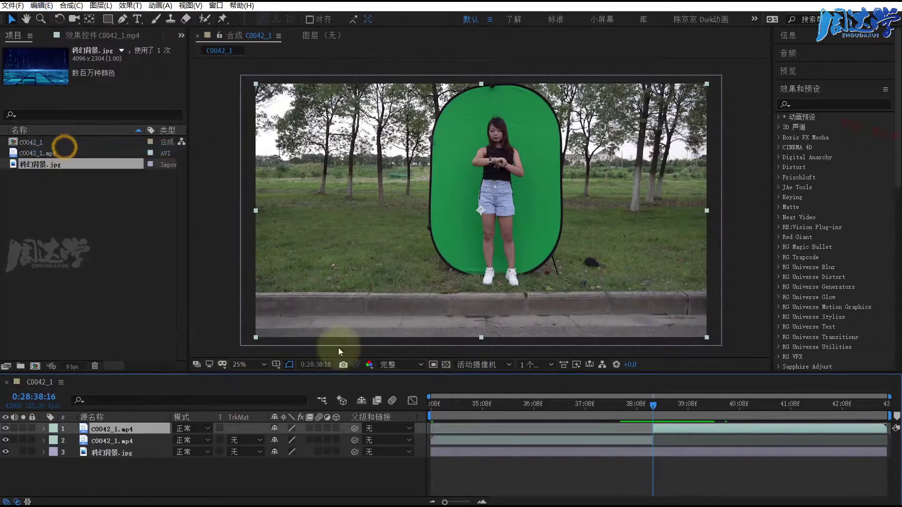
- Select the upper split piece and start a RotoBezier Pen mask around the woman
{"action": "left_click", "coordinate": [664, 428]}
{"action": "scroll", "coordinate": [480, 127], "scroll_direction": "up", "scroll_amount": 1}
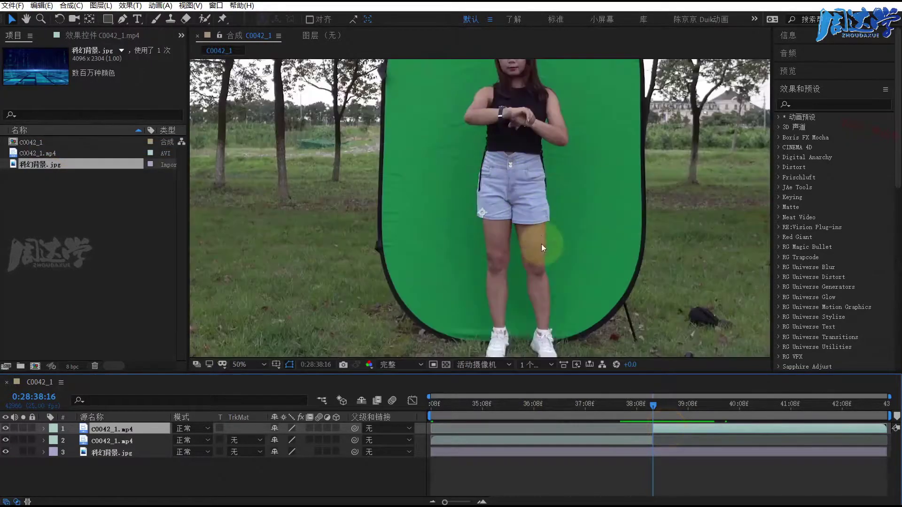
{"action": "left_click_drag", "start_coordinate": [541, 244], "coordinate": [276, 132]}
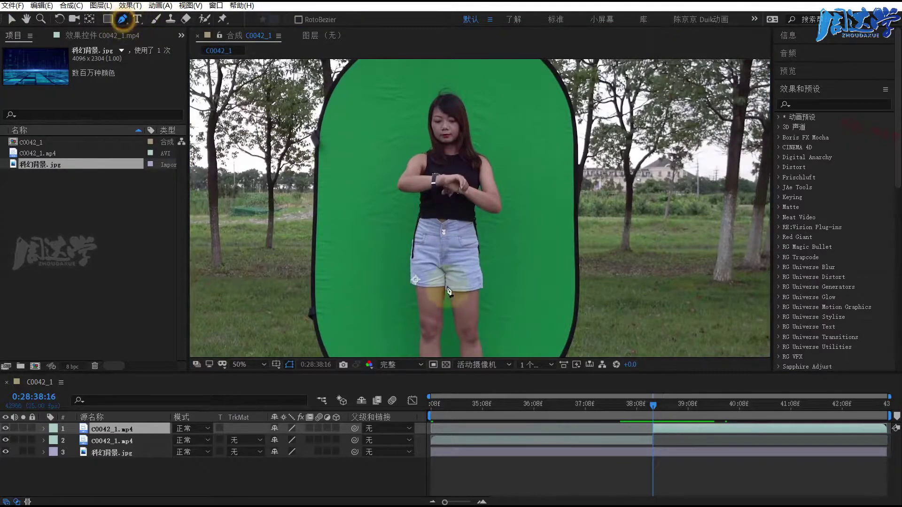
{"action": "left_click_drag", "start_coordinate": [447, 287], "coordinate": [488, 297]}
{"action": "scroll", "coordinate": [488, 297], "scroll_direction": "up", "scroll_amount": 1}
{"action": "key", "text": "g"}
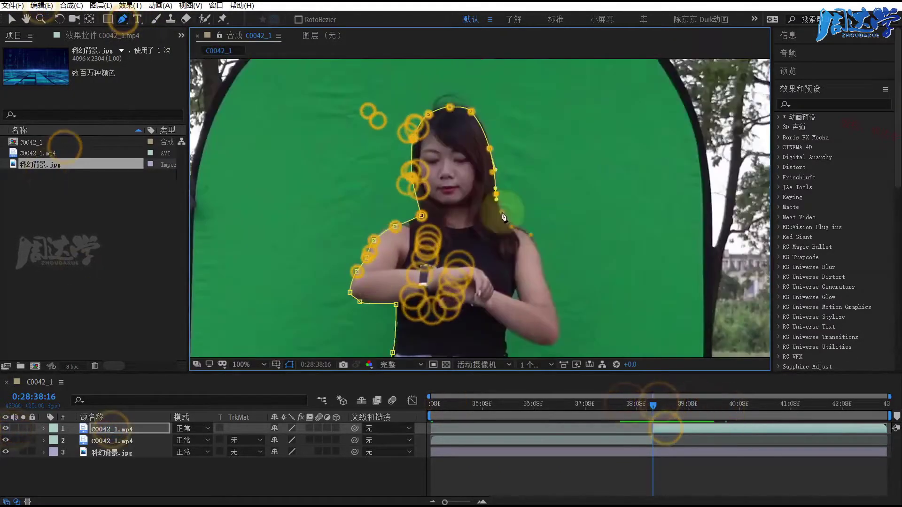
{"action": "left_click", "coordinate": [505, 296]}
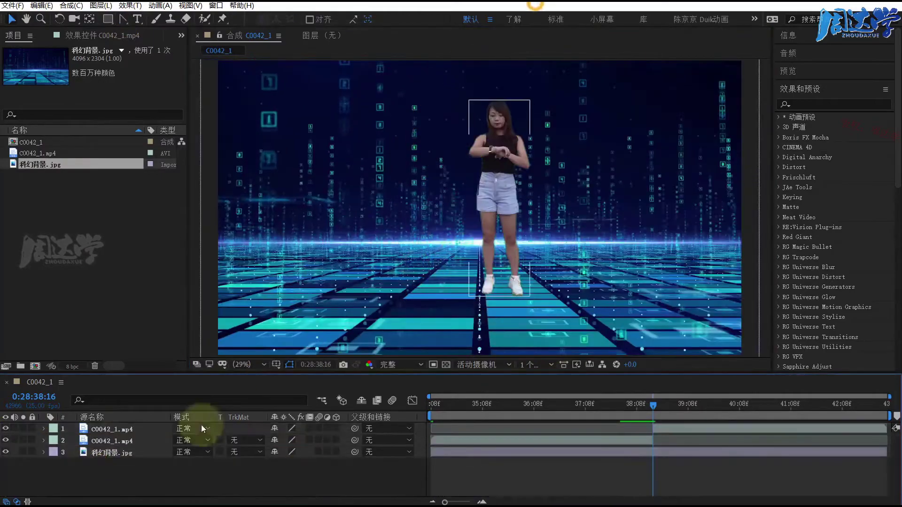
- Shift the woman left and down on the sci-fi grid in the viewer
{"action": "left_click", "coordinate": [114, 429]}
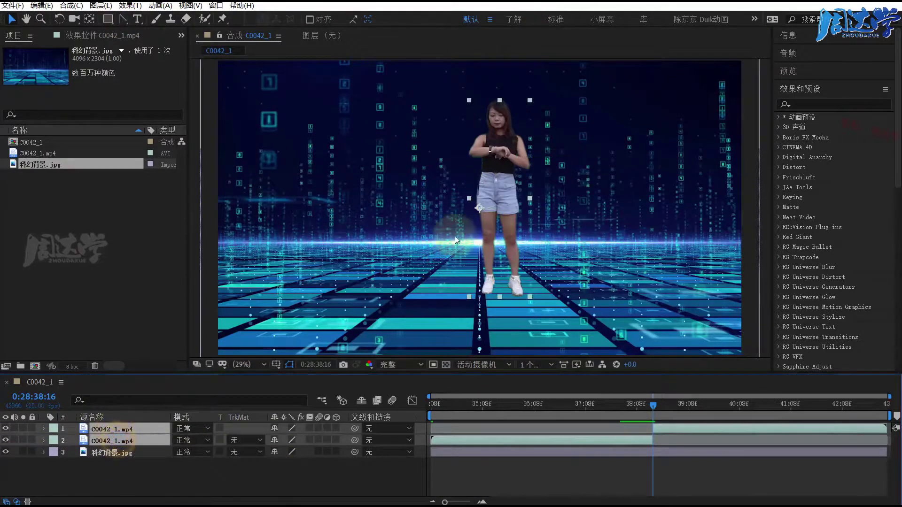
{"action": "left_click_drag", "start_coordinate": [502, 177], "coordinate": [471, 232]}
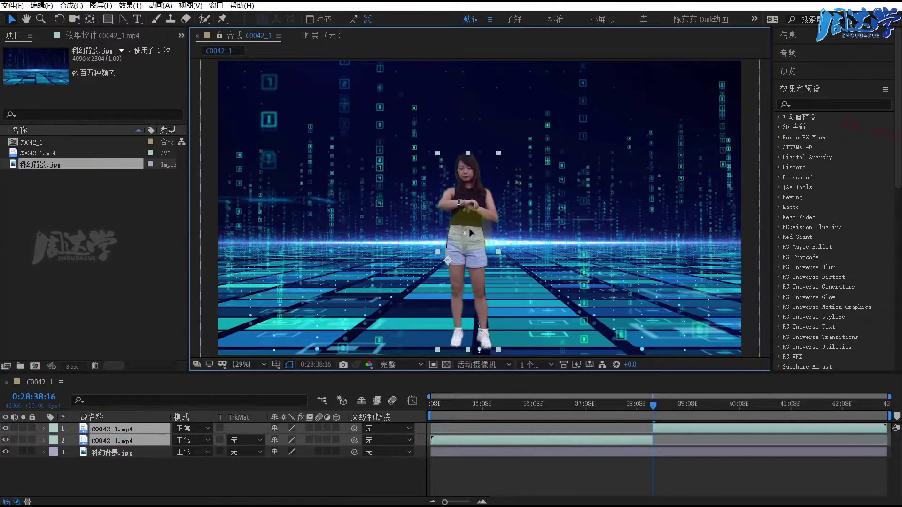
{"action": "left_click", "coordinate": [458, 316]}
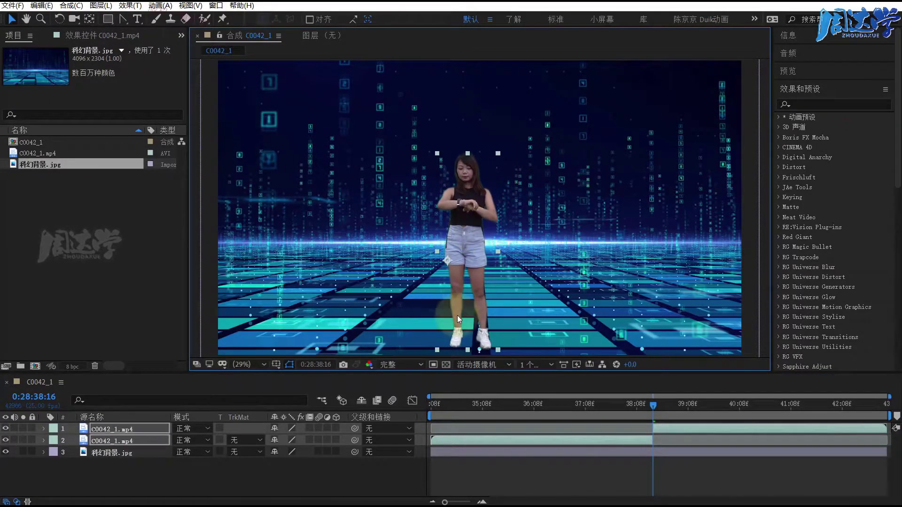
- Reselect the masked top layer and bring up its layer options menu
{"action": "left_click", "coordinate": [654, 472]}
{"action": "left_click", "coordinate": [680, 428]}
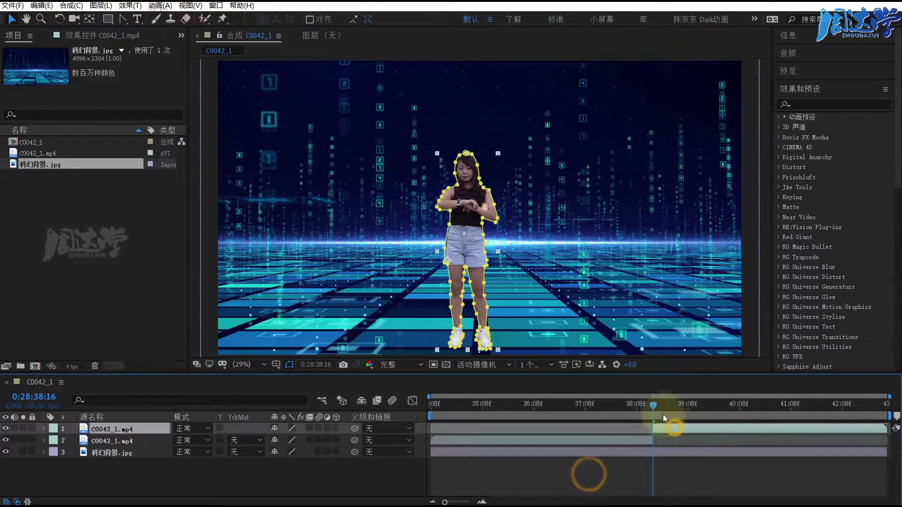
{"action": "mouse_move", "coordinate": [652, 406]}
{"action": "left_mouse_down"}
{"action": "mouse_move", "coordinate": [705, 408]}
{"action": "mouse_move", "coordinate": [653, 413]}
{"action": "left_mouse_up"}
{"action": "left_click", "coordinate": [558, 468]}
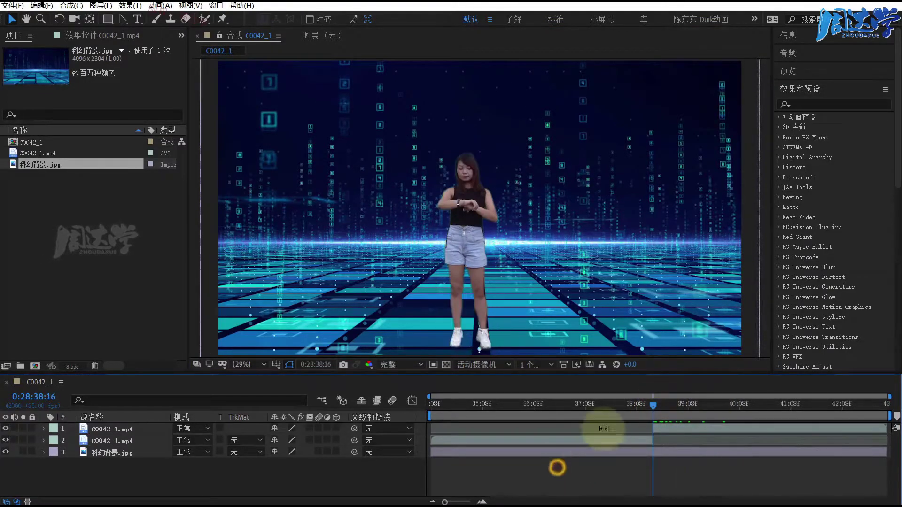
{"action": "left_click", "coordinate": [661, 425]}
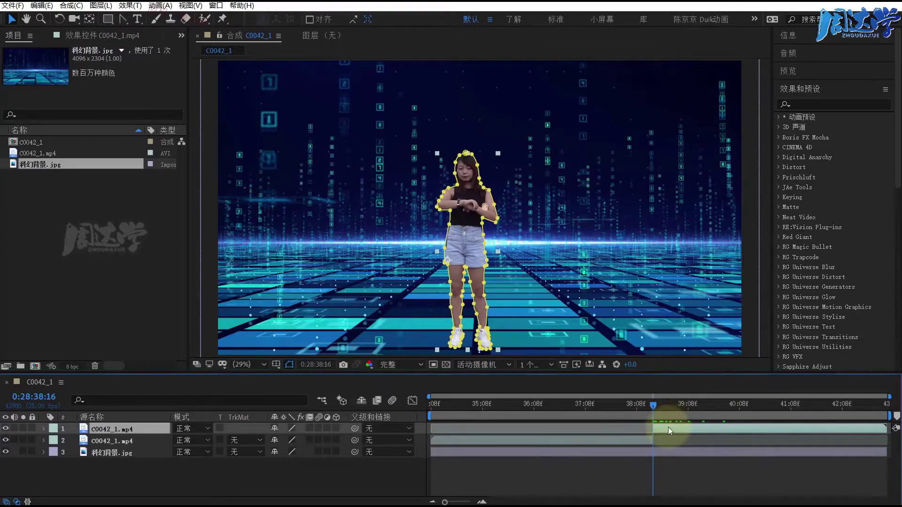
{"action": "right_click", "coordinate": [667, 428]}
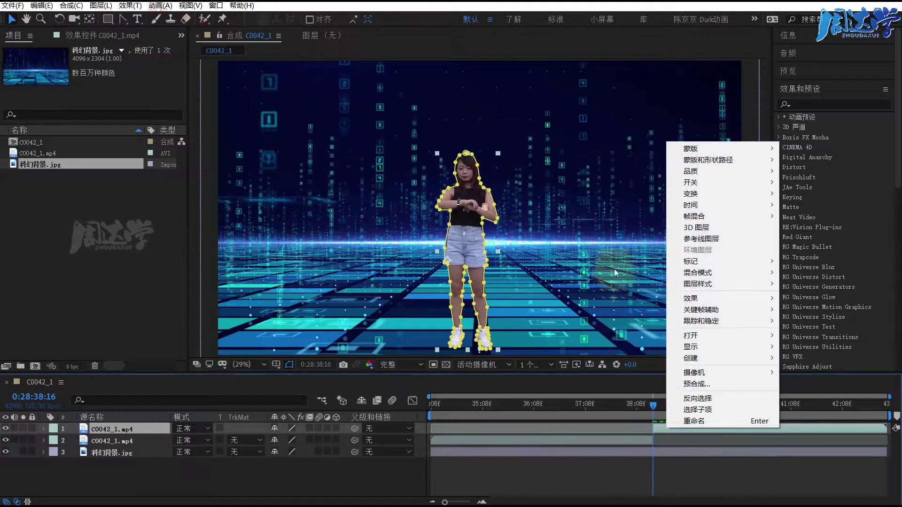
- Apply Time > Freeze Frame to the masked top C0042_1.mp4 layer, then reselect it
{"action": "mouse_move", "coordinate": [726, 203]}
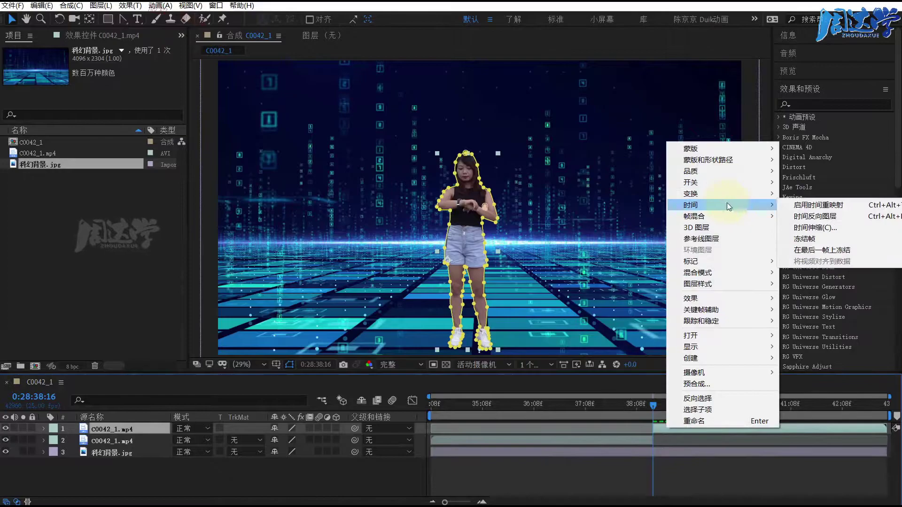
{"action": "left_click", "coordinate": [804, 238]}
{"action": "left_click", "coordinate": [613, 478]}
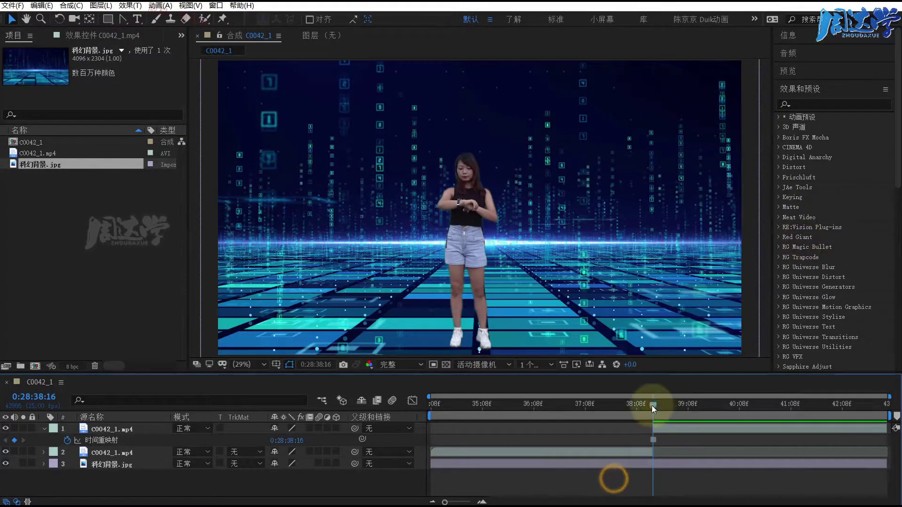
{"action": "left_click", "coordinate": [108, 426]}
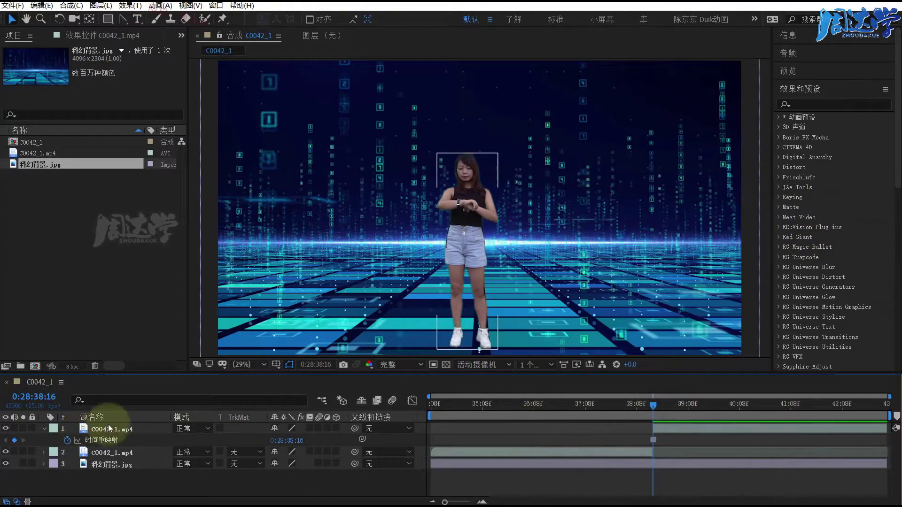
{"action": "left_click", "coordinate": [109, 429]}
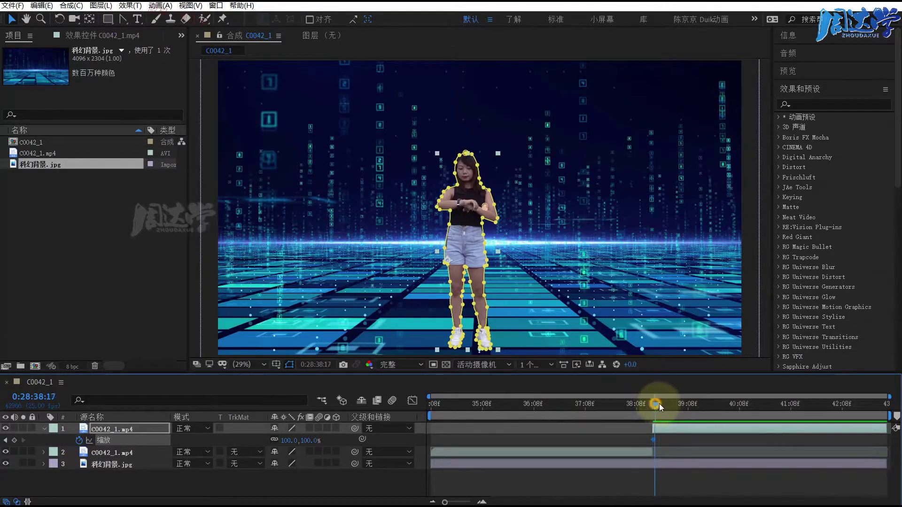
- At the 0:28:38:16 Scale keyframe, drag the dancer's anchor point down to her feet
{"action": "left_click", "coordinate": [669, 405]}
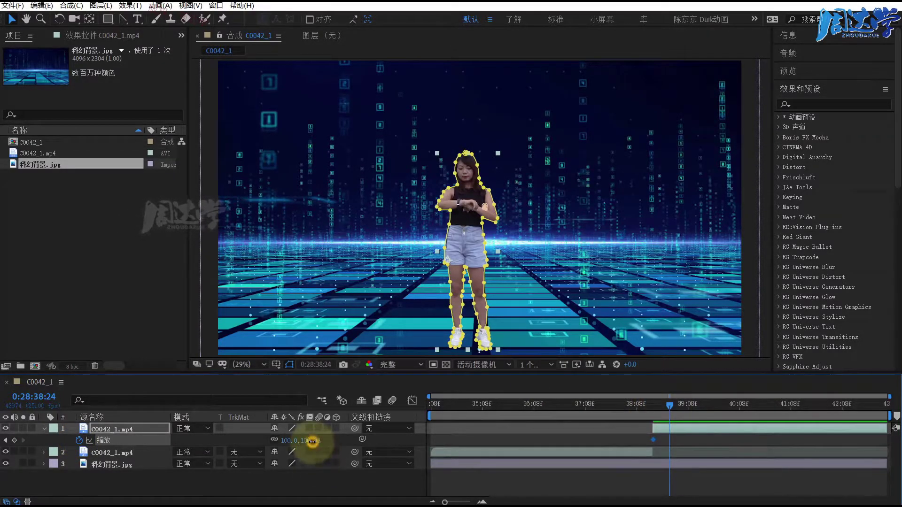
{"action": "key", "text": "space"}
{"action": "key", "text": "space"}
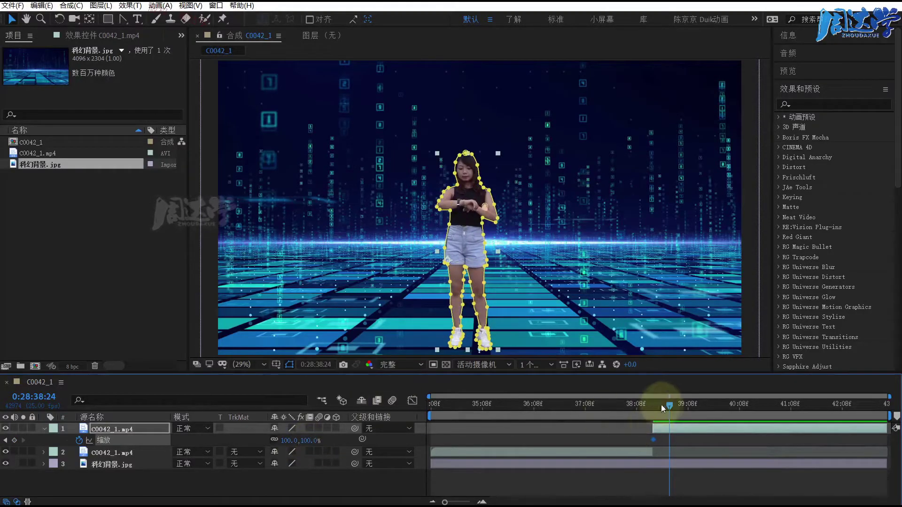
{"action": "left_click_drag", "start_coordinate": [662, 406], "coordinate": [653, 404]}
{"action": "left_click", "coordinate": [89, 19]}
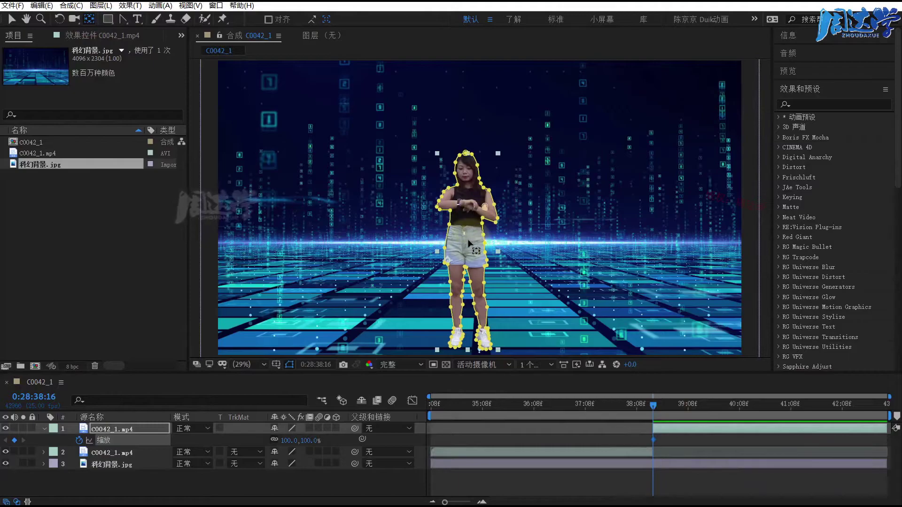
{"action": "left_click_drag", "start_coordinate": [469, 244], "coordinate": [465, 154]}
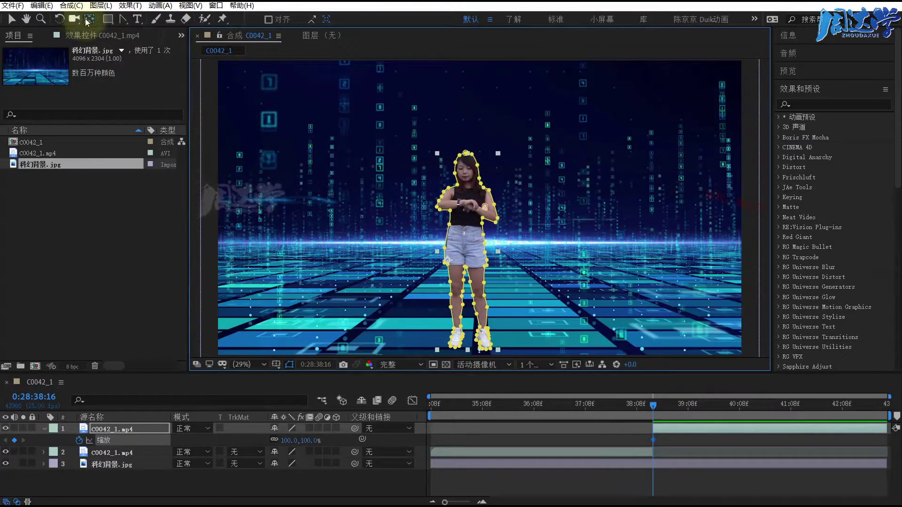
{"action": "mouse_move", "coordinate": [431, 302]}
{"action": "left_mouse_down"}
{"action": "mouse_move", "coordinate": [431, 236]}
{"action": "mouse_move", "coordinate": [430, 281]}
{"action": "left_mouse_up"}
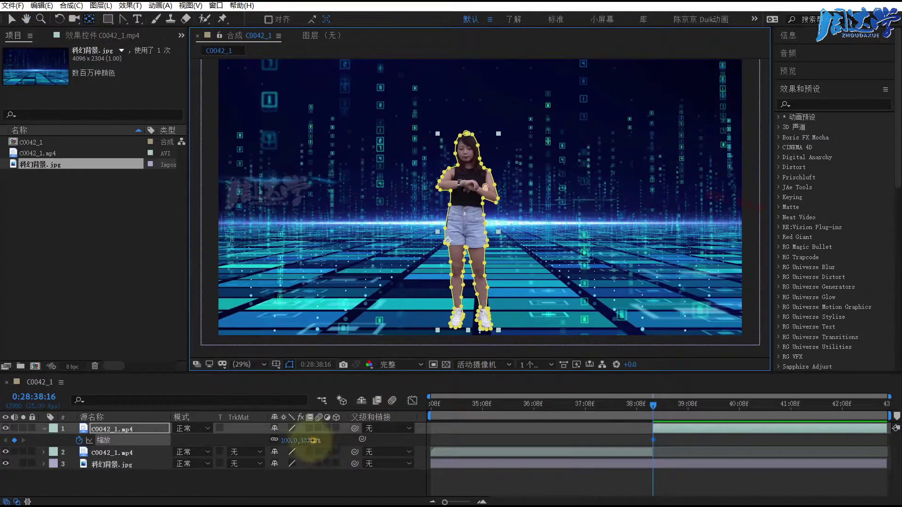
{"action": "left_click_drag", "start_coordinate": [312, 440], "coordinate": [310, 440]}
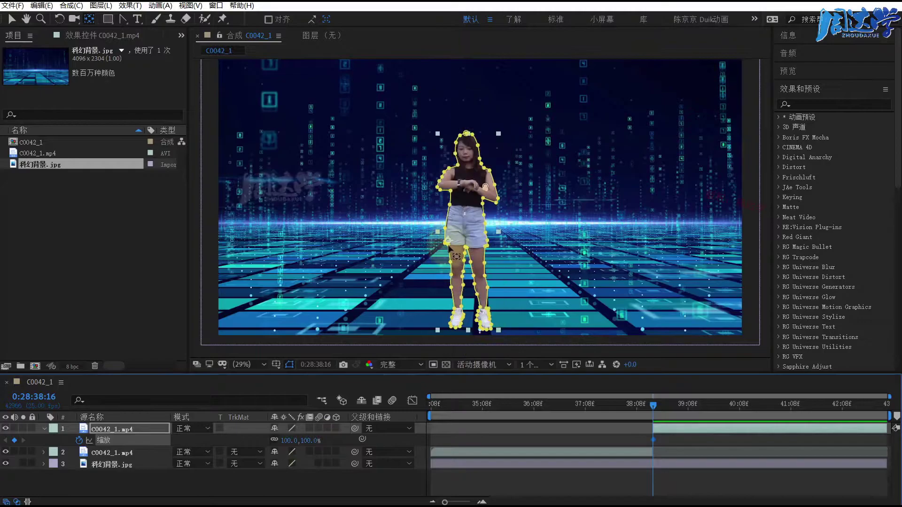
{"action": "left_click_drag", "start_coordinate": [456, 251], "coordinate": [470, 331]}
- Add a 0% Scale keyframe just after the 100% key
{"action": "left_click", "coordinate": [740, 427]}
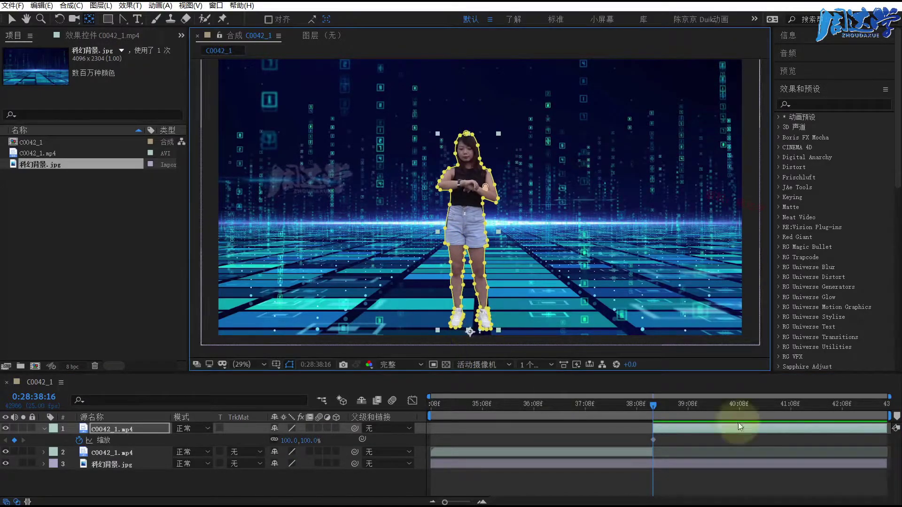
{"action": "left_click", "coordinate": [438, 434]}
{"action": "left_click_drag", "start_coordinate": [653, 407], "coordinate": [672, 407]}
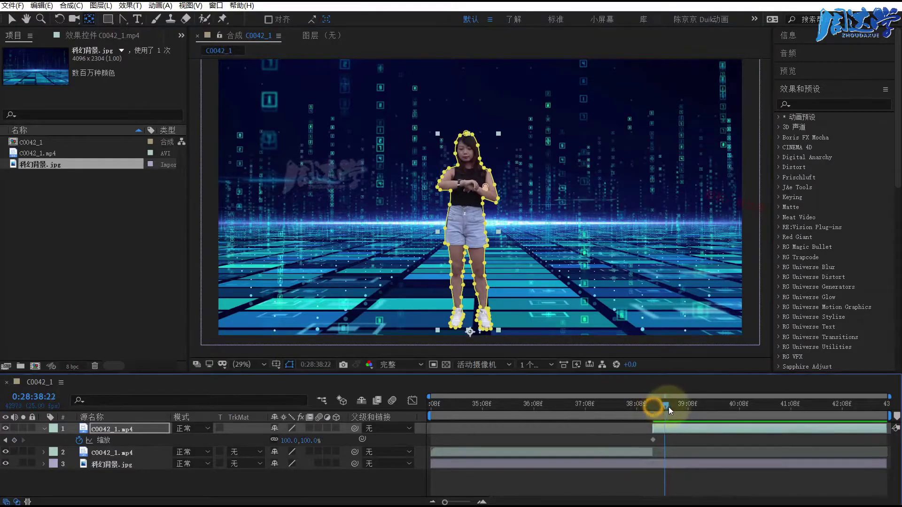
{"action": "left_click_drag", "start_coordinate": [309, 440], "coordinate": [271, 442]}
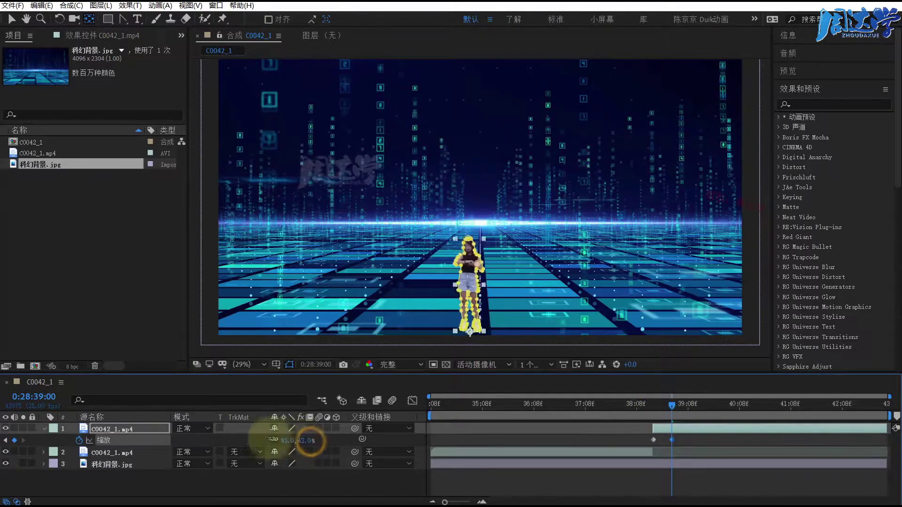
{"action": "key", "text": "ctrl+z"}
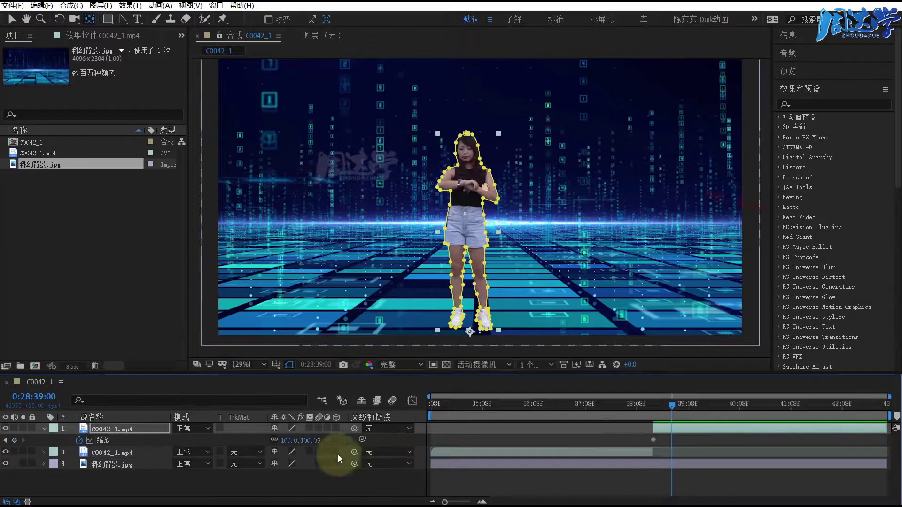
{"action": "left_click", "coordinate": [310, 441]}
{"action": "type", "text": "0"}
{"action": "key", "text": "Return"}
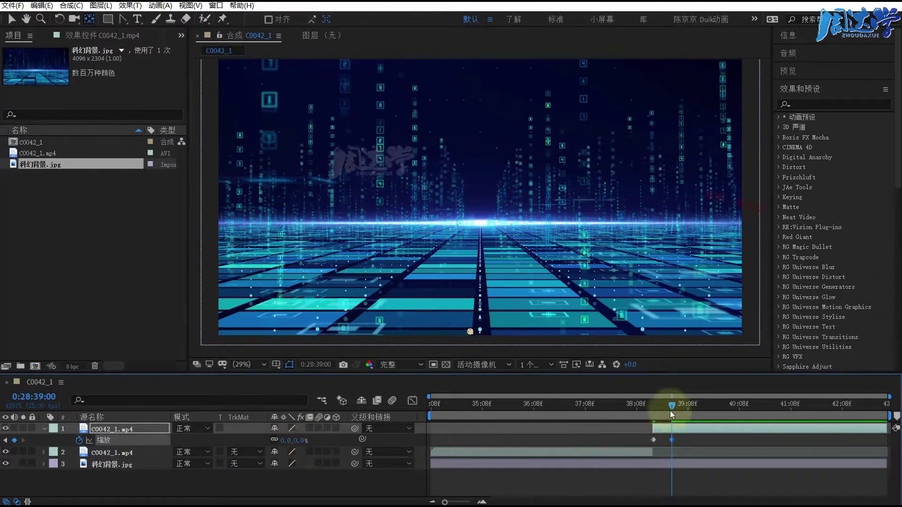
- Start the work area at the 100% key, preview, and move the 0% key slightly later
{"action": "left_click_drag", "start_coordinate": [671, 407], "coordinate": [655, 405]}
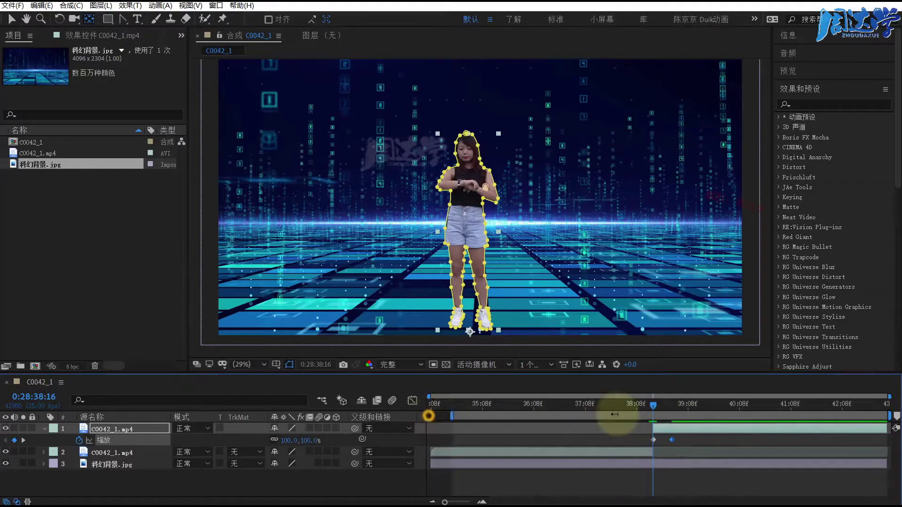
{"action": "left_click_drag", "start_coordinate": [429, 415], "coordinate": [652, 416]}
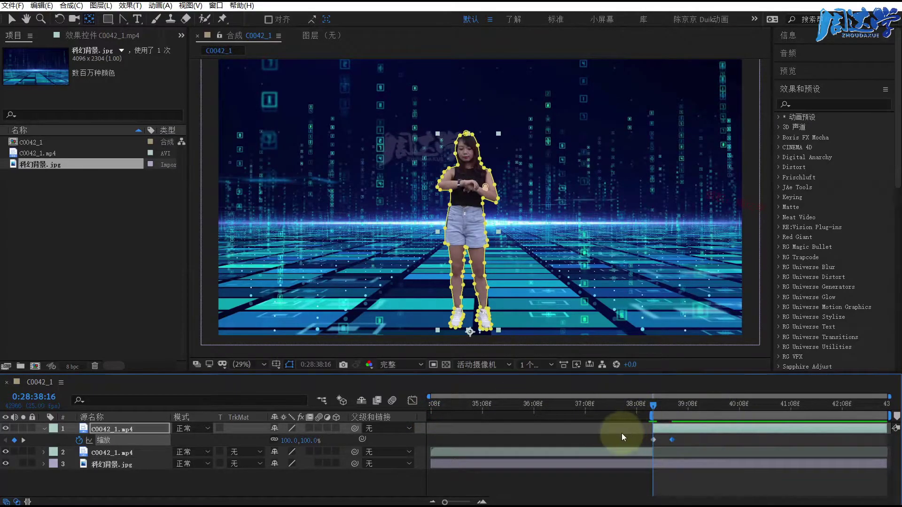
{"action": "key", "text": "space"}
{"action": "left_click_drag", "start_coordinate": [672, 440], "coordinate": [680, 441]}
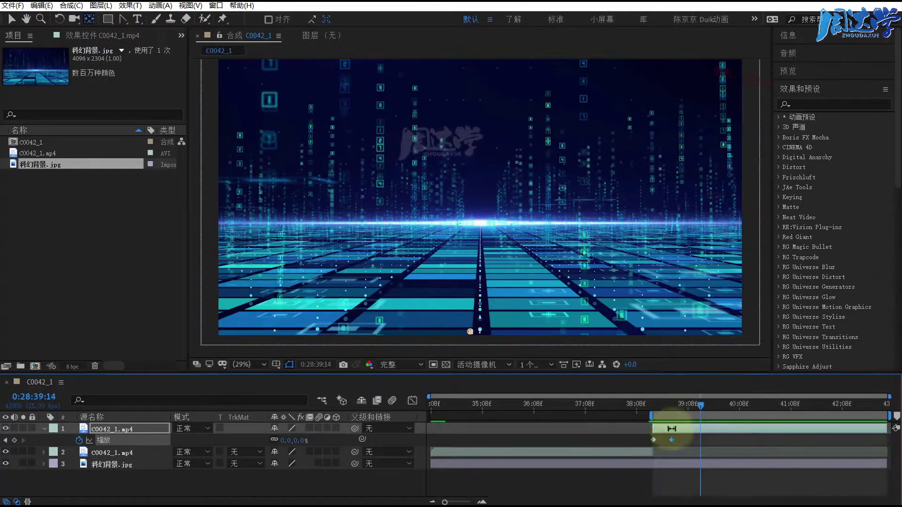
{"action": "left_click_drag", "start_coordinate": [700, 405], "coordinate": [652, 405]}
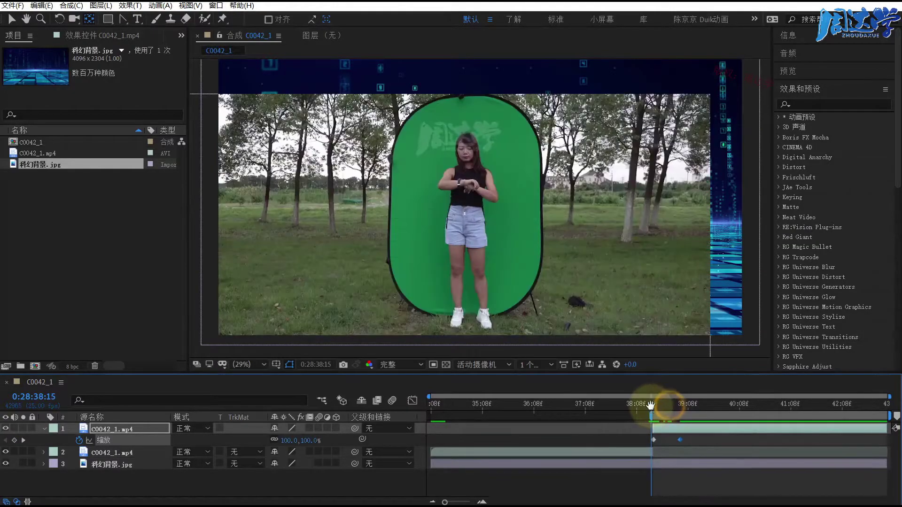
{"action": "key", "text": "space"}
- Hide the second dancer layer and nudge the end Scale keyframe a bit later
{"action": "left_click", "coordinate": [587, 452]}
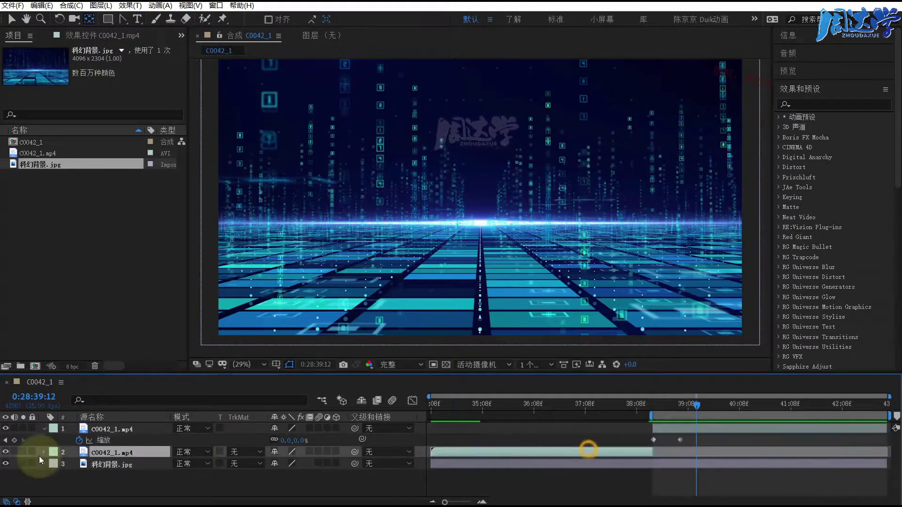
{"action": "left_click", "coordinate": [6, 452]}
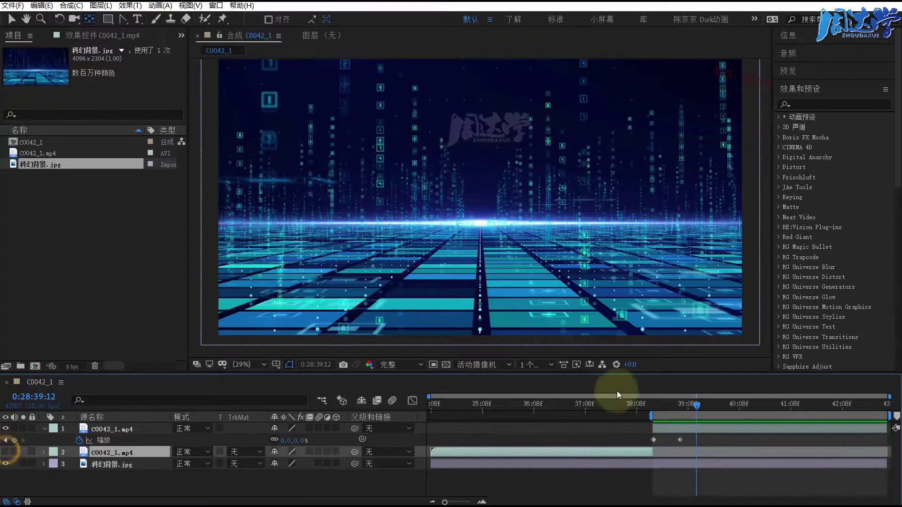
{"action": "left_click", "coordinate": [644, 402]}
{"action": "left_click_drag", "start_coordinate": [644, 403], "coordinate": [688, 403]}
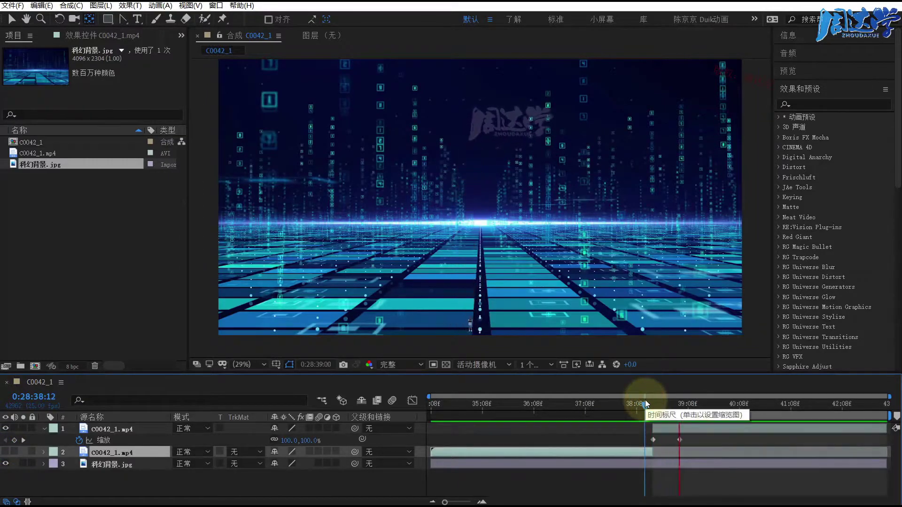
{"action": "left_click", "coordinate": [681, 440]}
{"action": "left_click_drag", "start_coordinate": [681, 440], "coordinate": [685, 439]}
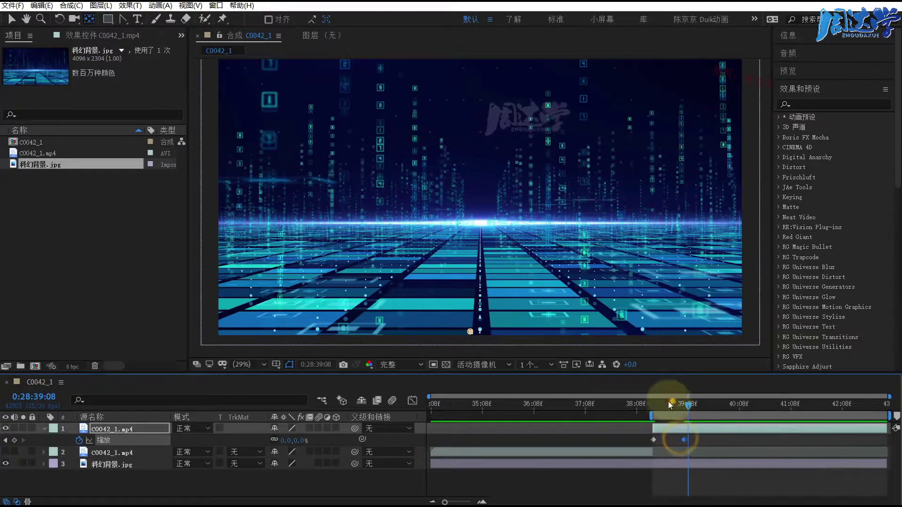
{"action": "left_click_drag", "start_coordinate": [668, 402], "coordinate": [653, 407]}
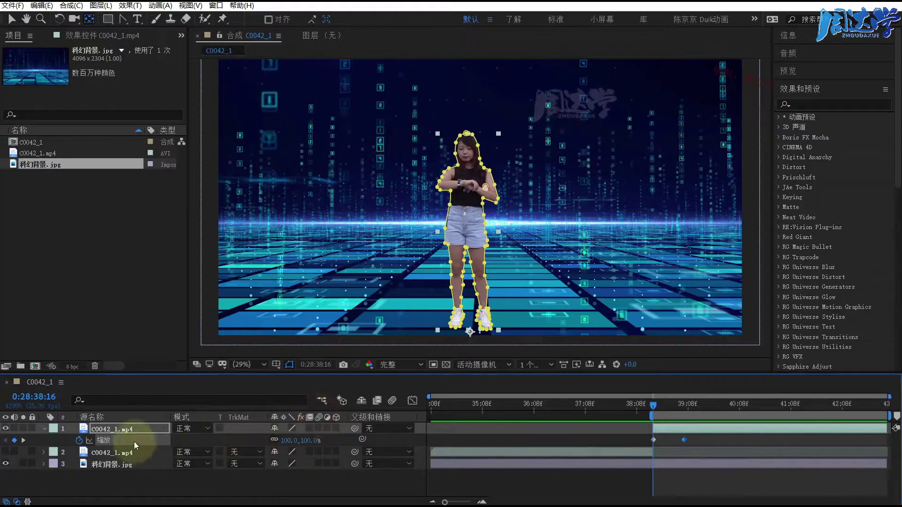
- Enable motion blur on the dancer layer, scrub the shrink, and select both Scale keyframes
{"action": "left_click", "coordinate": [120, 428]}
{"action": "left_click", "coordinate": [318, 429]}
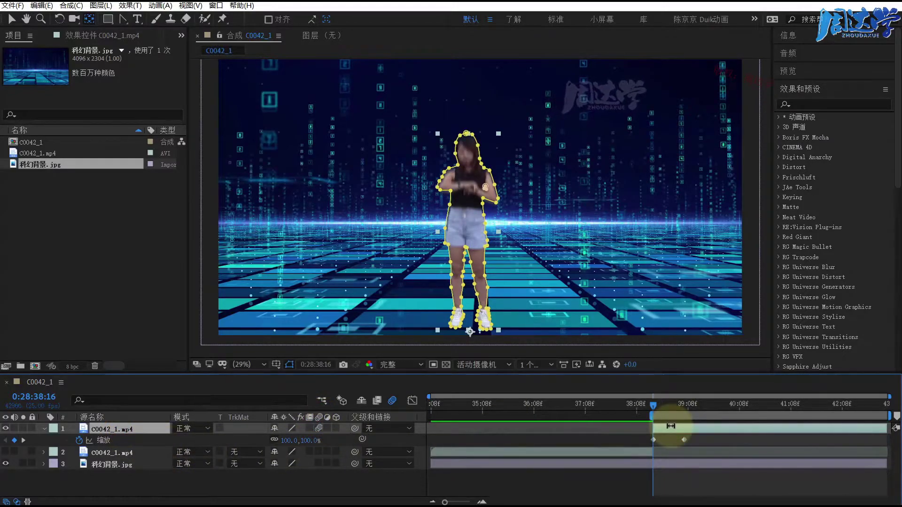
{"action": "left_click", "coordinate": [668, 404]}
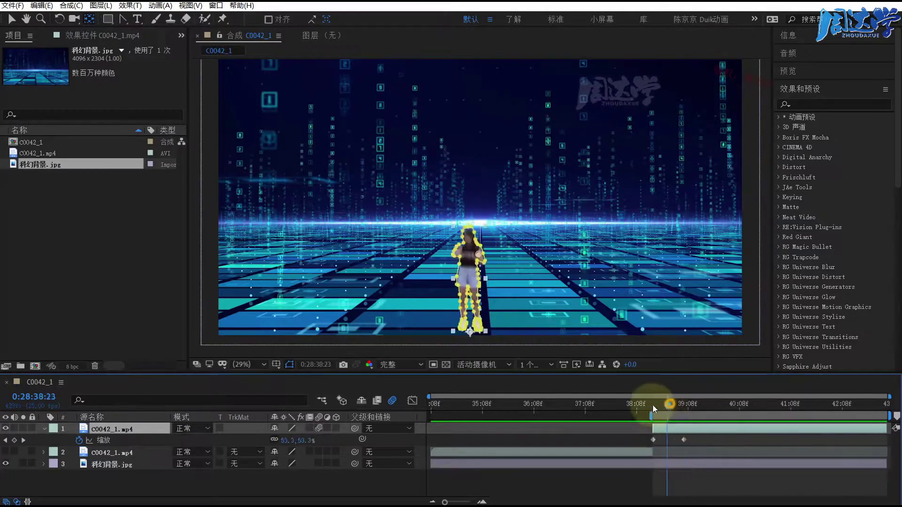
{"action": "left_click_drag", "start_coordinate": [667, 405], "coordinate": [653, 405]}
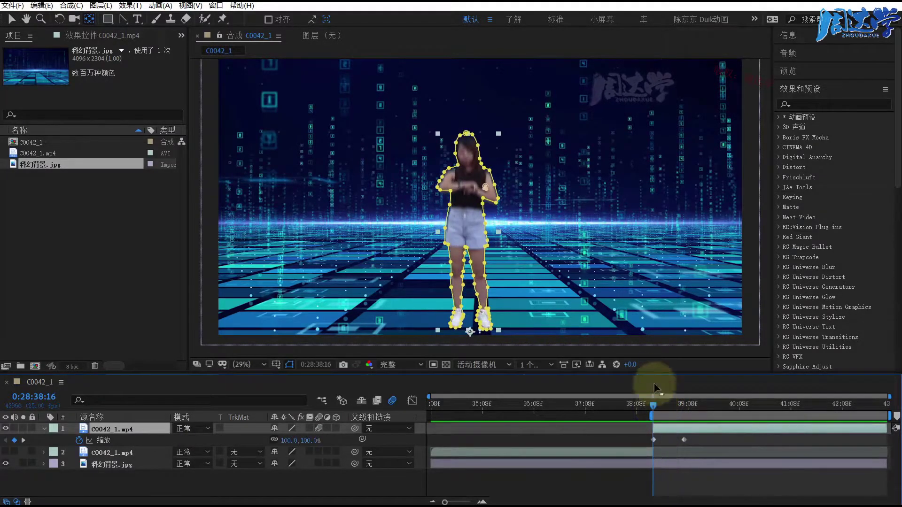
{"action": "left_click_drag", "start_coordinate": [703, 440], "coordinate": [635, 452]}
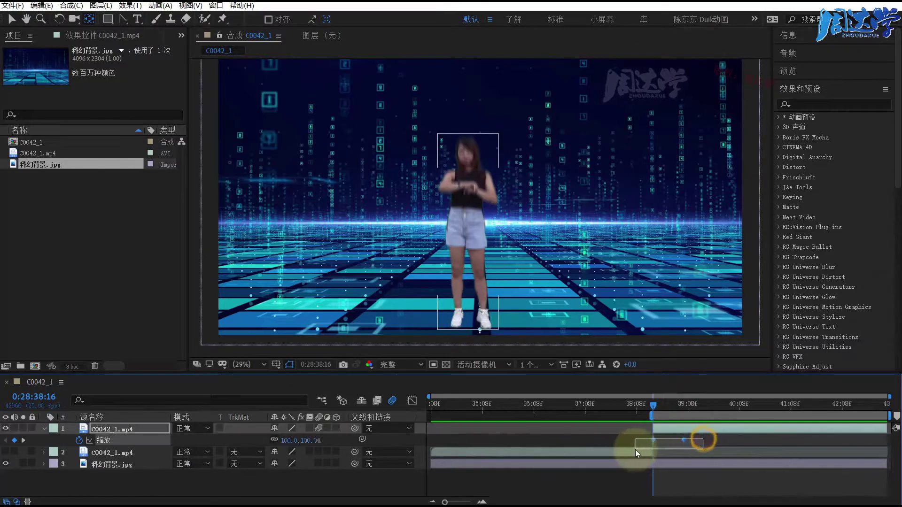
- In the speed graph, Easy Ease both Scale keyframes and steepen the Bezier handle
{"action": "left_click", "coordinate": [413, 400]}
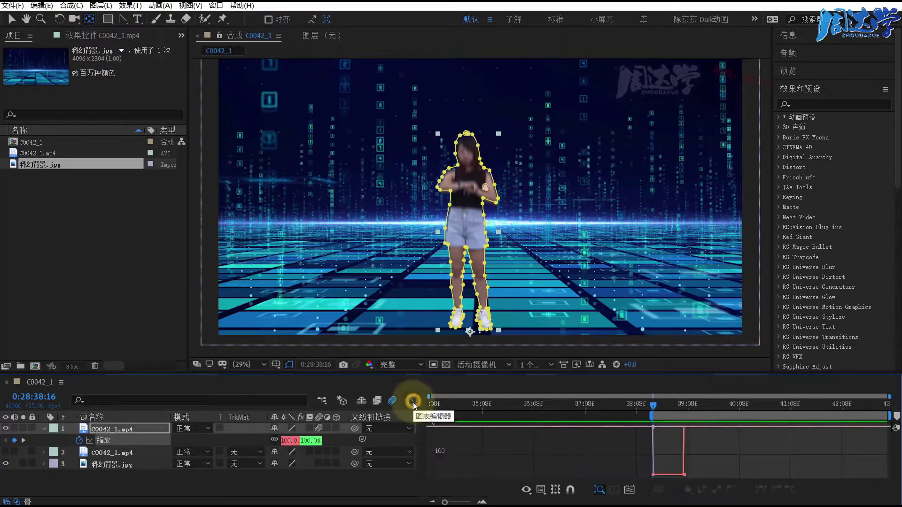
{"action": "left_click", "coordinate": [541, 490]}
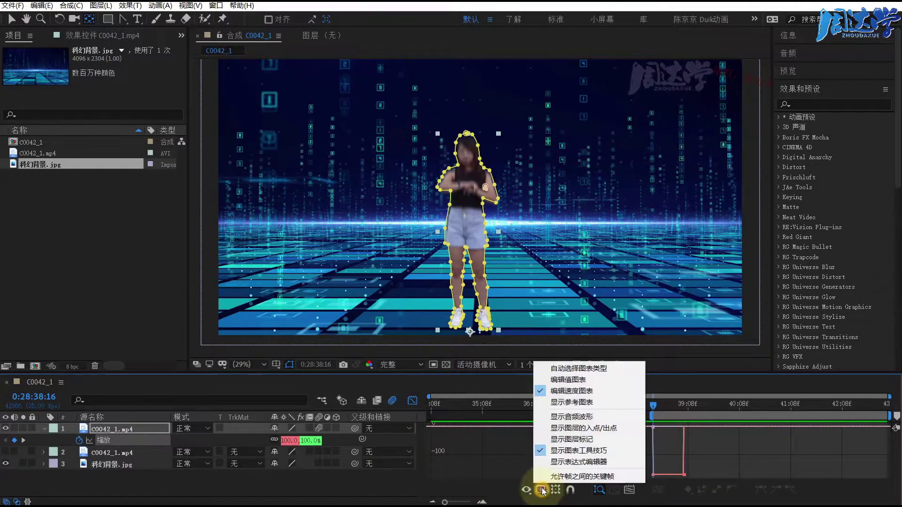
{"action": "left_click", "coordinate": [557, 392]}
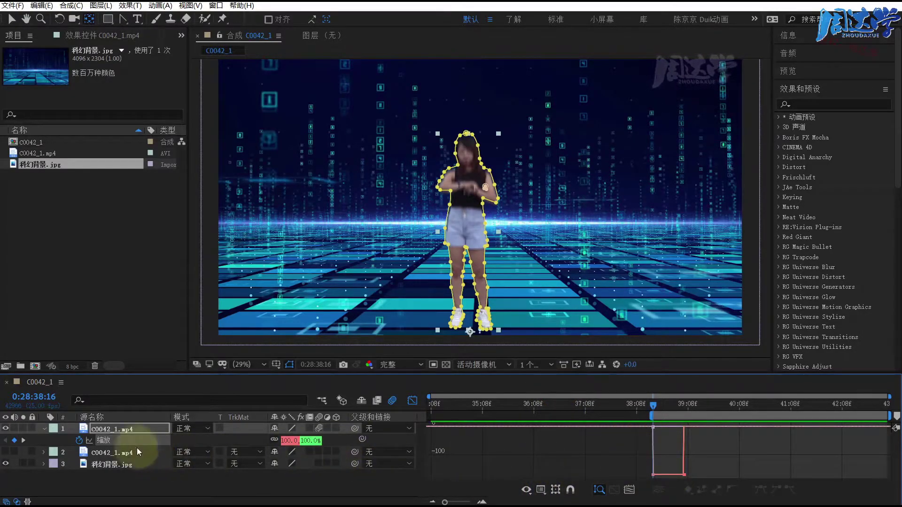
{"action": "left_click", "coordinate": [108, 439]}
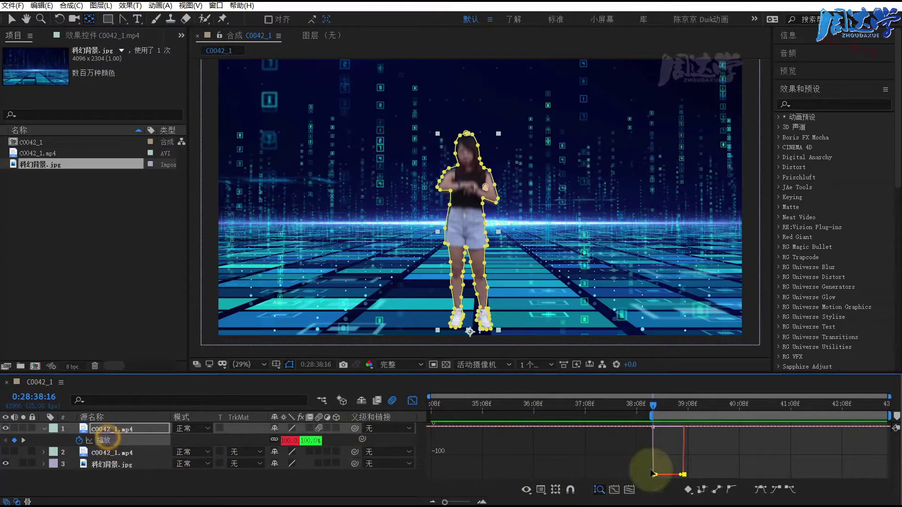
{"action": "left_click", "coordinate": [777, 491]}
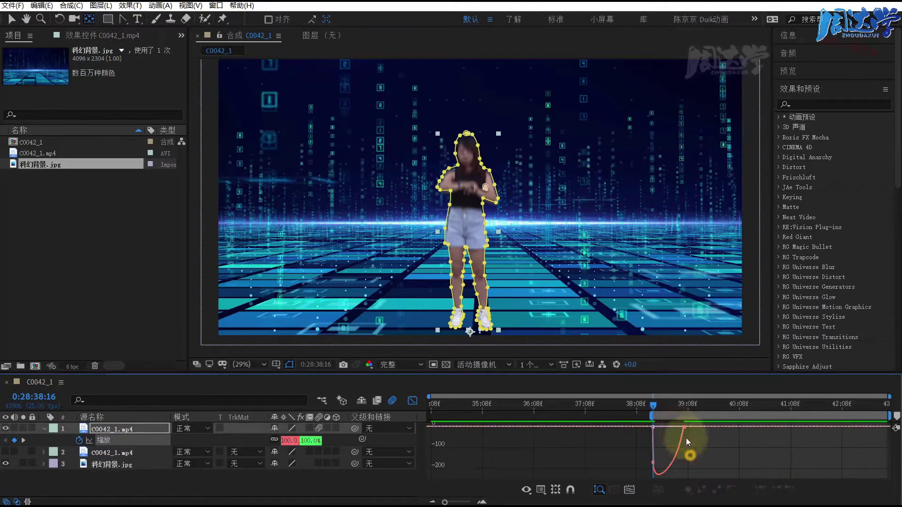
{"action": "left_click_drag", "start_coordinate": [684, 429], "coordinate": [672, 428]}
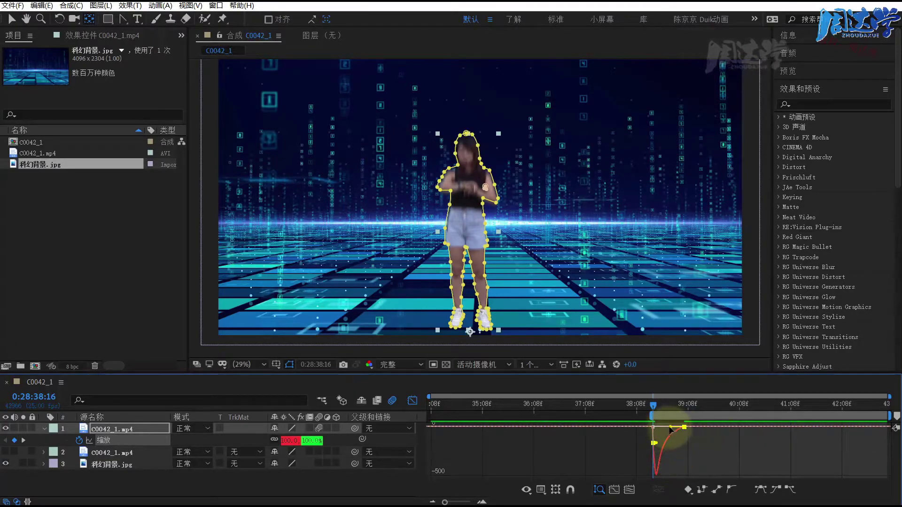
{"action": "left_click", "coordinate": [676, 448]}
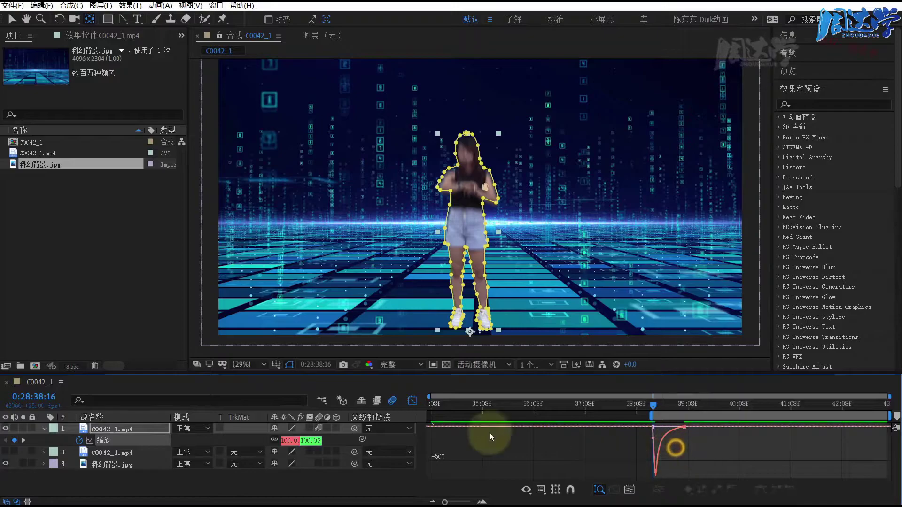
{"action": "left_click", "coordinate": [413, 400]}
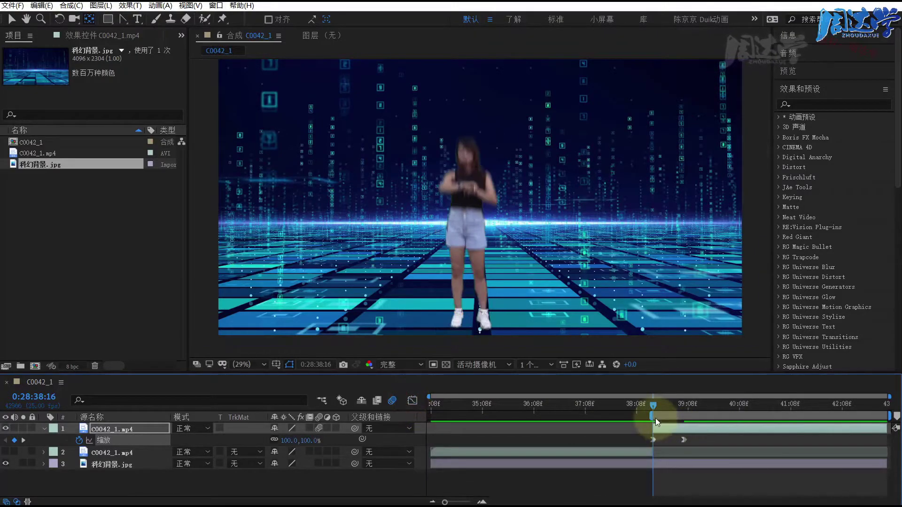
- Return to the full-scale frame and rename the top layer to 人物
{"action": "key", "text": "Page_Up"}
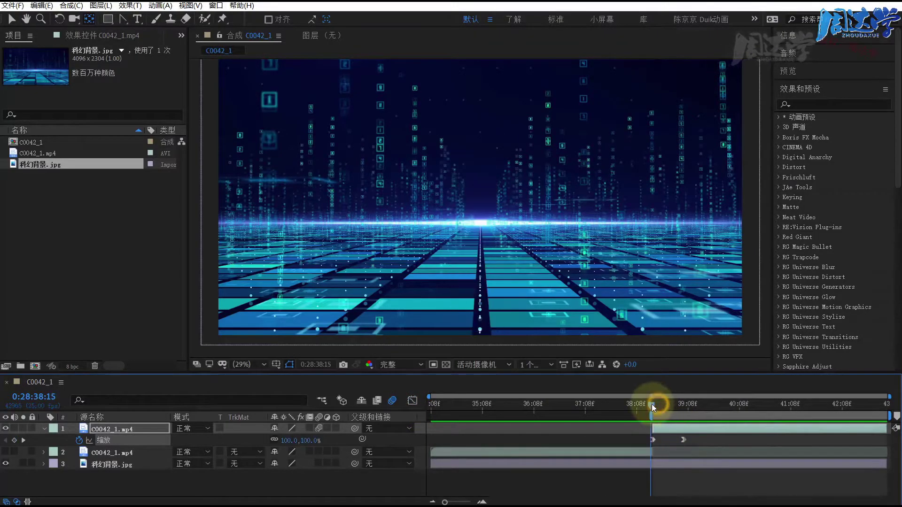
{"action": "key", "text": "Page_Down"}
{"action": "key", "text": "Page_Down"}
{"action": "key", "text": "Page_Down"}
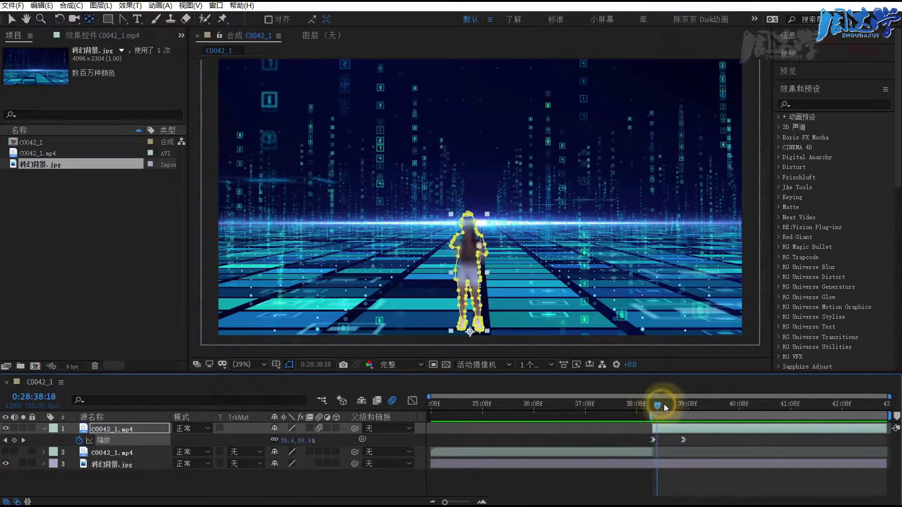
{"action": "left_click_drag", "start_coordinate": [664, 404], "coordinate": [641, 405]}
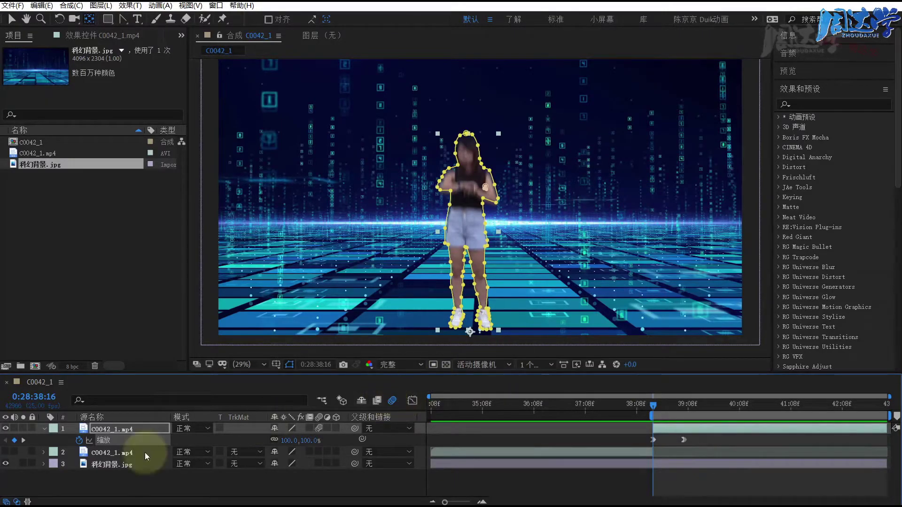
{"action": "right_click", "coordinate": [106, 427]}
{"action": "left_click", "coordinate": [124, 421]}
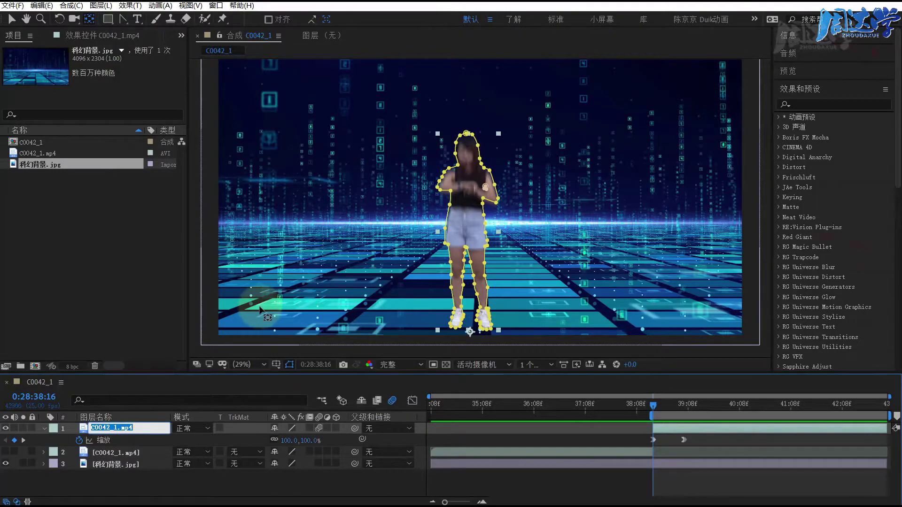
{"action": "type", "text": "ren'wu"}
{"action": "key", "text": "space"}
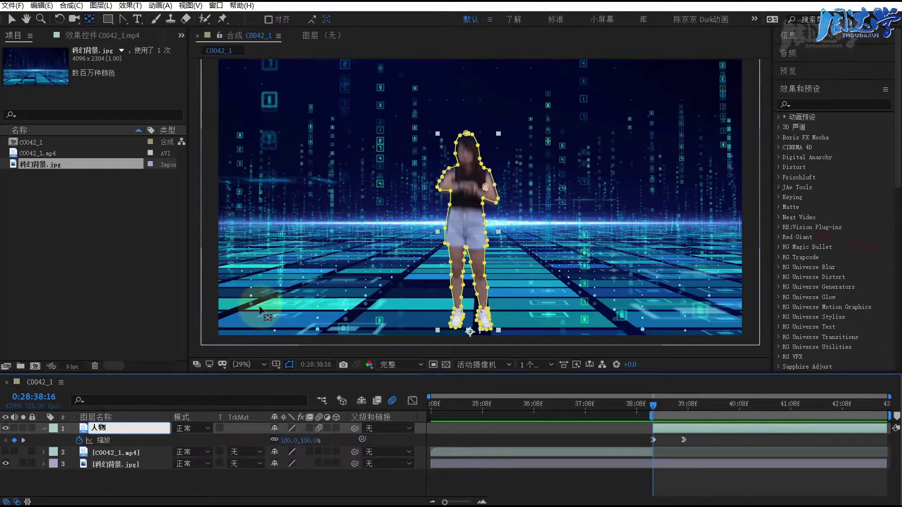
{"action": "key", "text": "Return"}
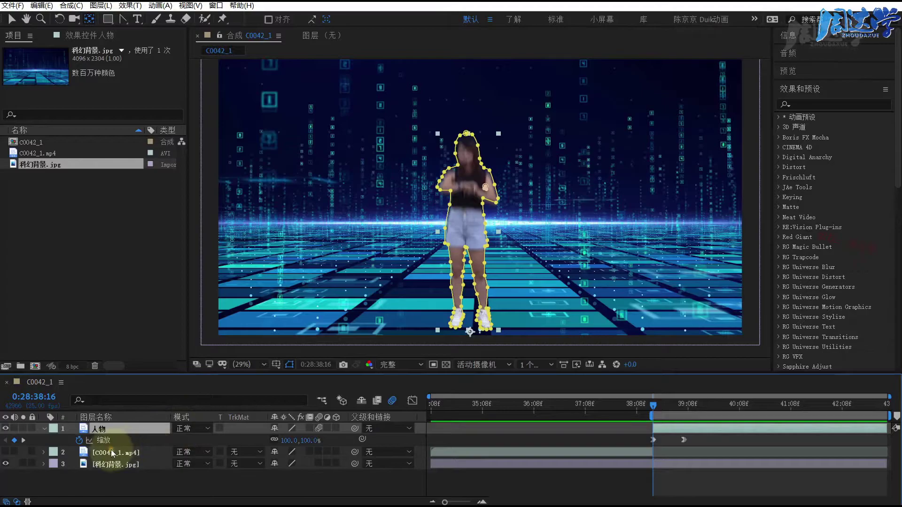
- Rename the second layer to 绿屏 and lock it
{"action": "right_click", "coordinate": [111, 450]}
{"action": "left_click", "coordinate": [135, 443]}
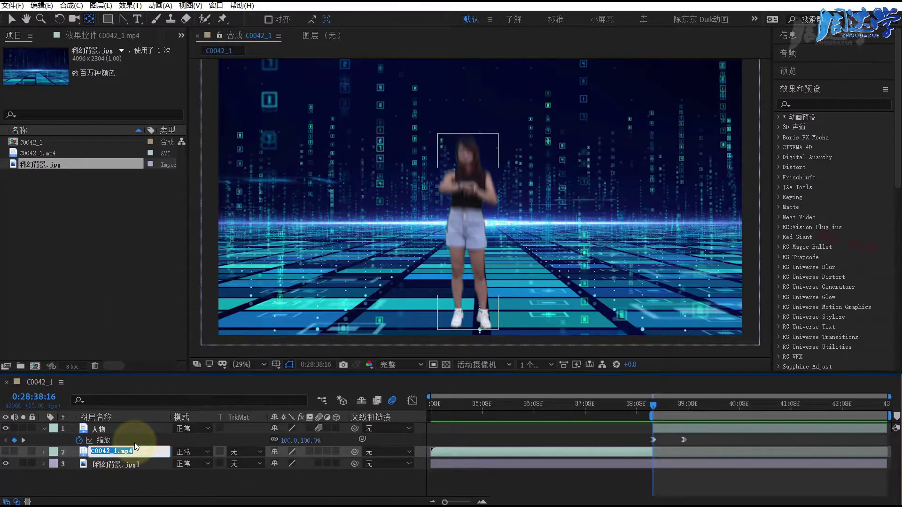
{"action": "type", "text": "lv"}
{"action": "key", "text": "space"}
{"action": "type", "text": "ping"}
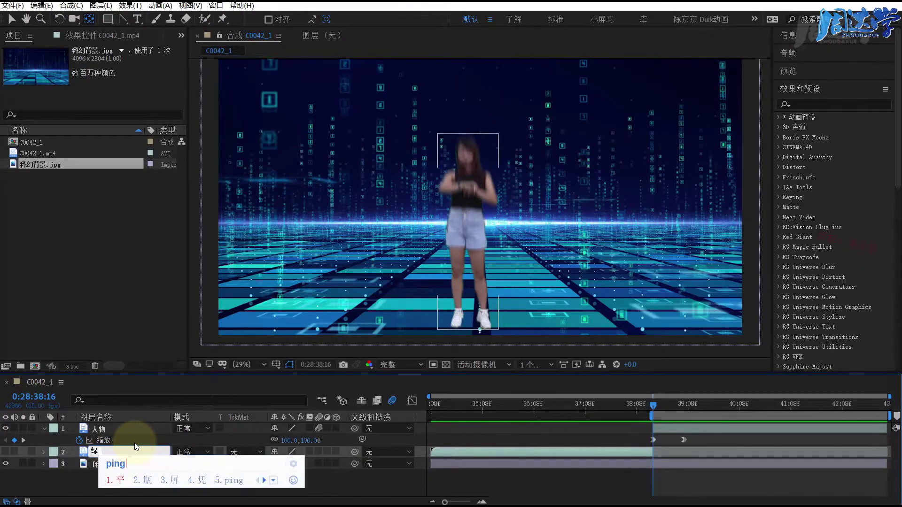
{"action": "type", "text": "mu5"}
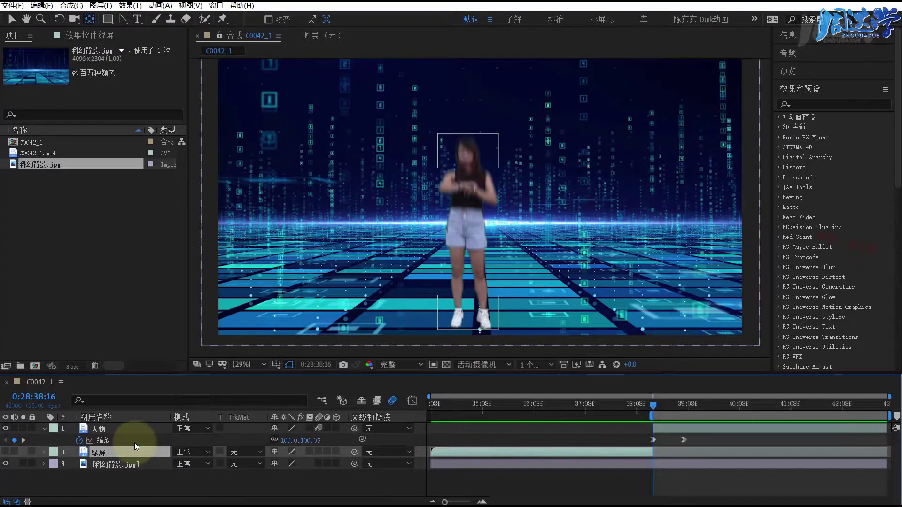
{"action": "left_click", "coordinate": [32, 452]}
- Duplicate the 人物 layer and name the copy 1
{"action": "left_click", "coordinate": [94, 429]}
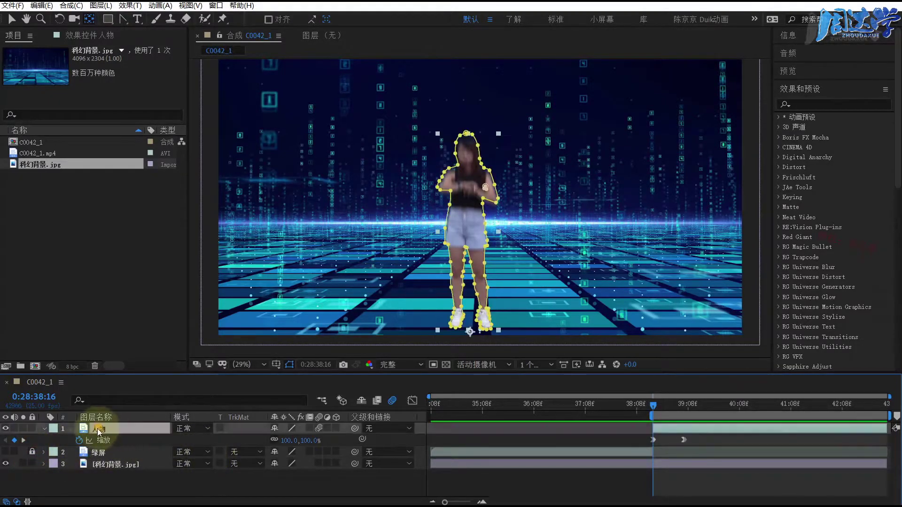
{"action": "left_click", "coordinate": [44, 428]}
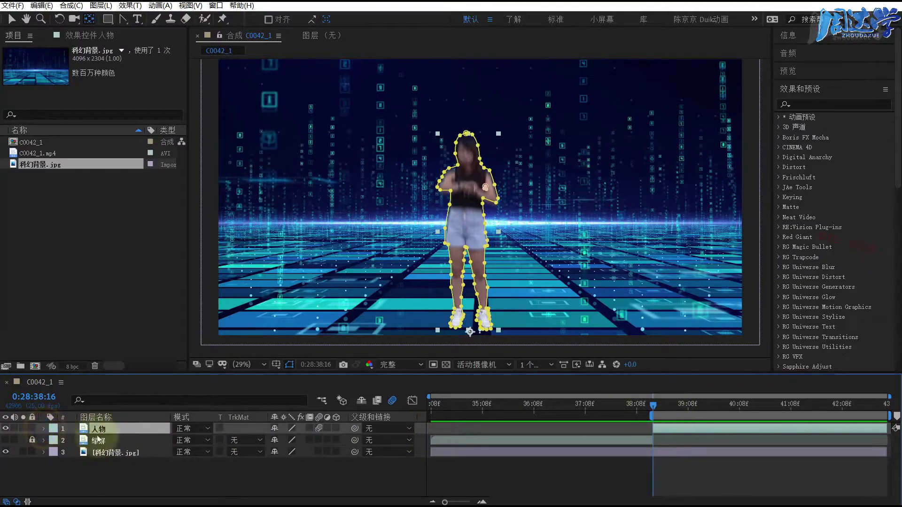
{"action": "key", "text": "ctrl+d"}
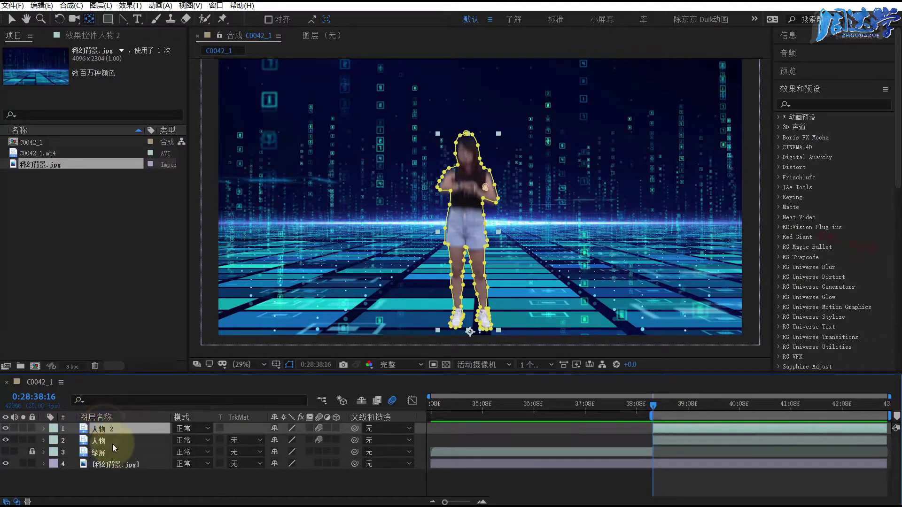
{"action": "right_click", "coordinate": [103, 429]}
{"action": "left_click", "coordinate": [127, 423]}
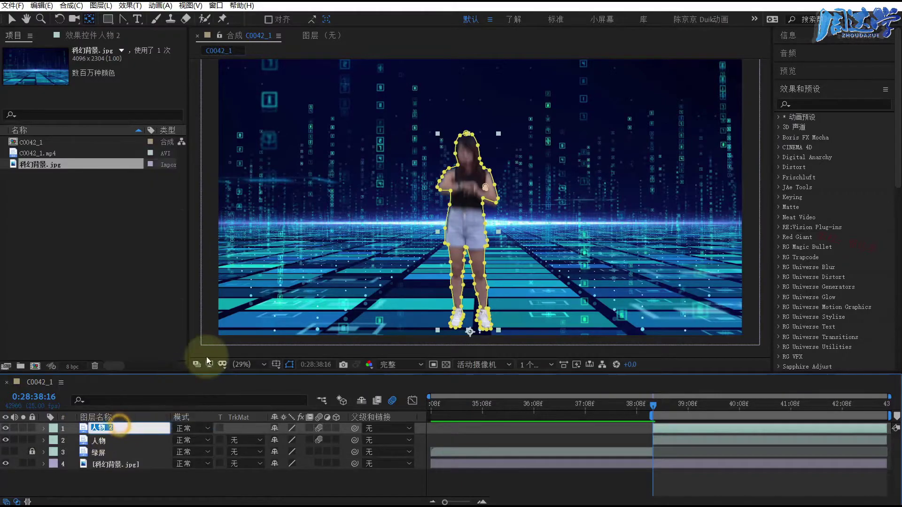
{"action": "type", "text": "1"}
{"action": "left_click", "coordinate": [94, 480]}
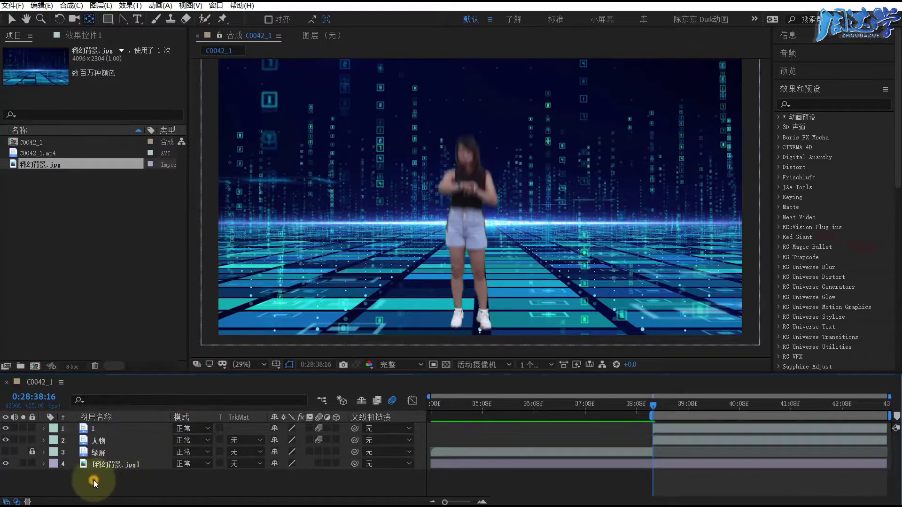
- Clear layer 1's Scale keyframes and preview the composition
{"action": "left_click", "coordinate": [94, 427]}
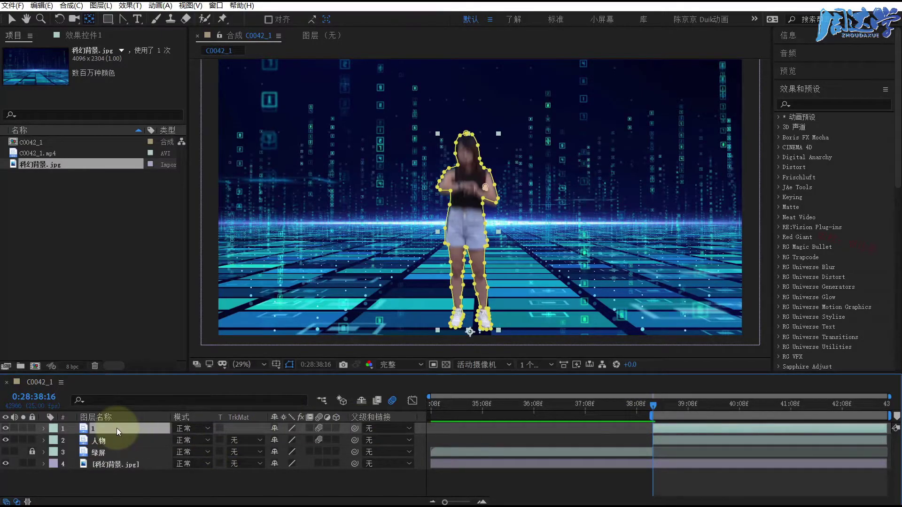
{"action": "key", "text": "u"}
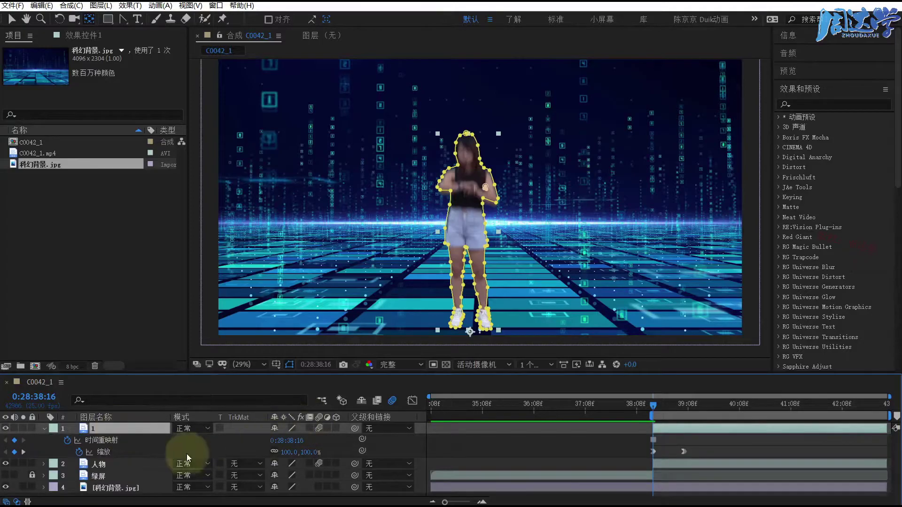
{"action": "left_click", "coordinate": [81, 452]}
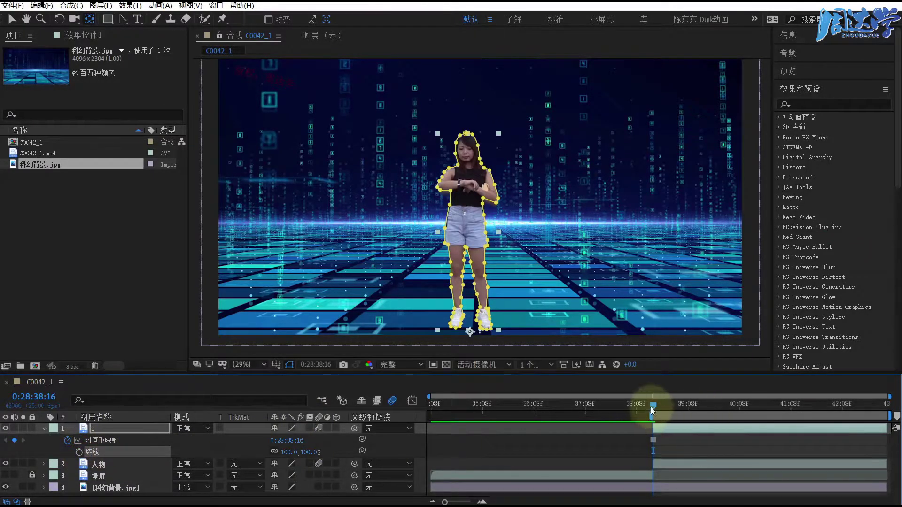
{"action": "key", "text": "space"}
{"action": "key", "text": "space"}
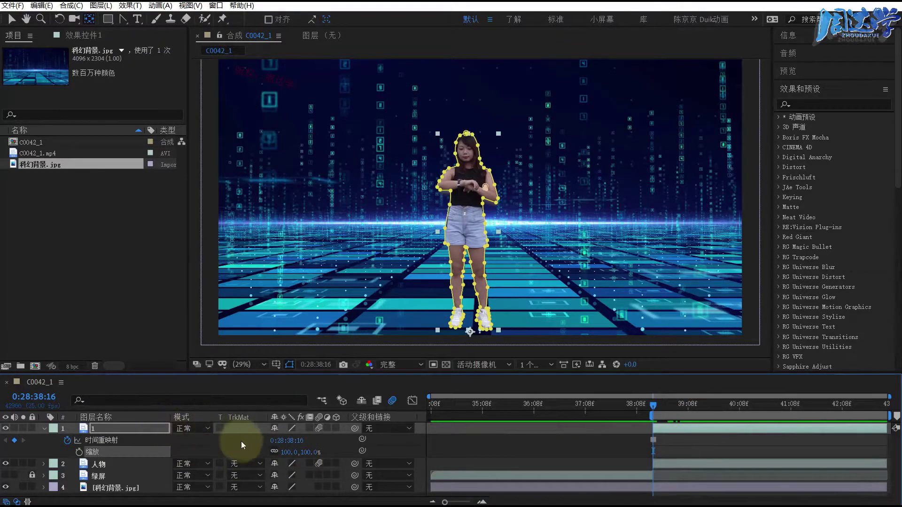
- Set layer 1's blending mode to 屏幕 (Screen)
{"action": "left_click", "coordinate": [172, 429]}
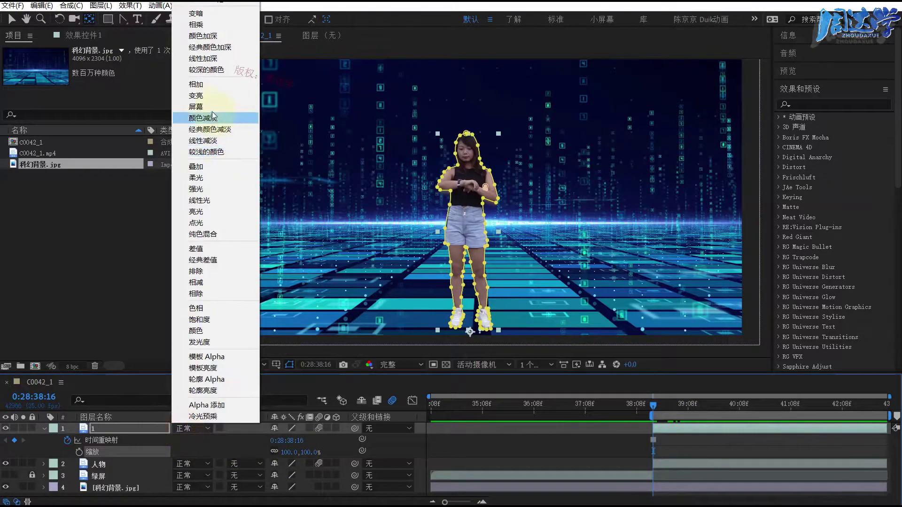
{"action": "left_click", "coordinate": [200, 107]}
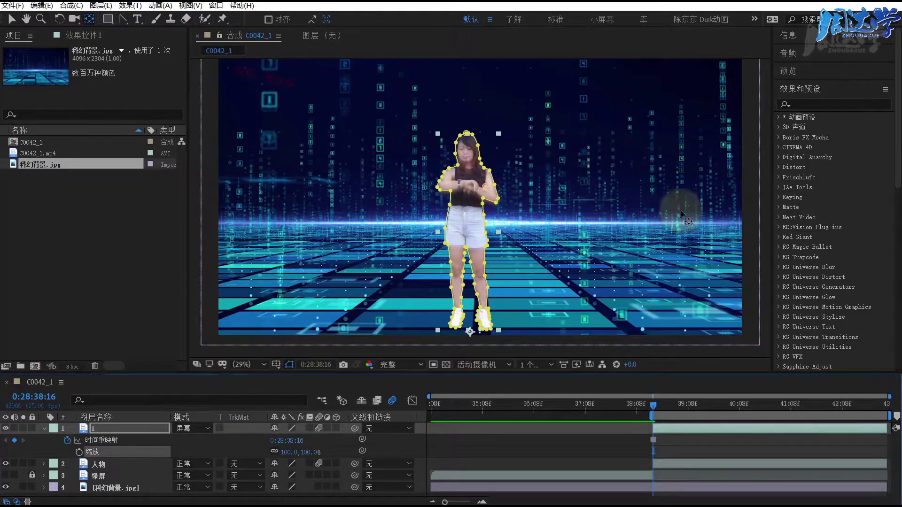
- Apply the 曲线 (Curves) effect to layer 1 and bend its curve into a steep S
{"action": "left_click", "coordinate": [807, 104]}
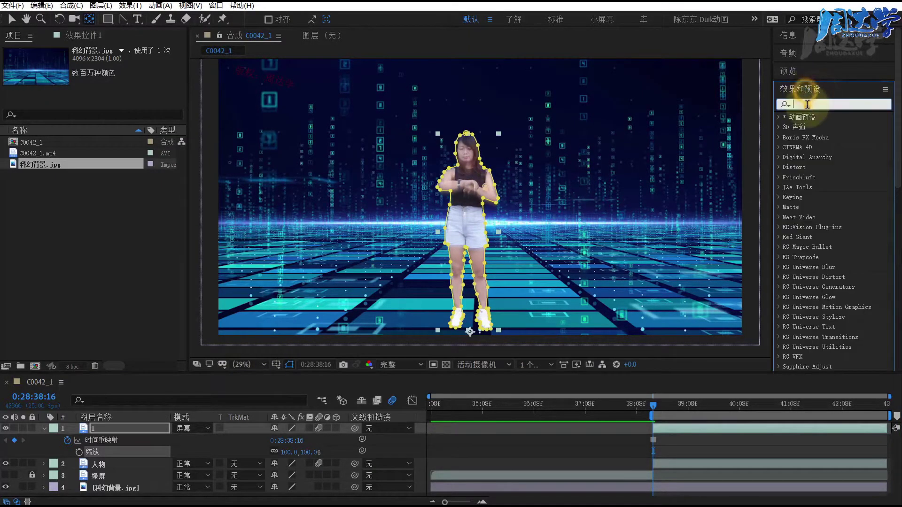
{"action": "type", "text": "qu'xian"}
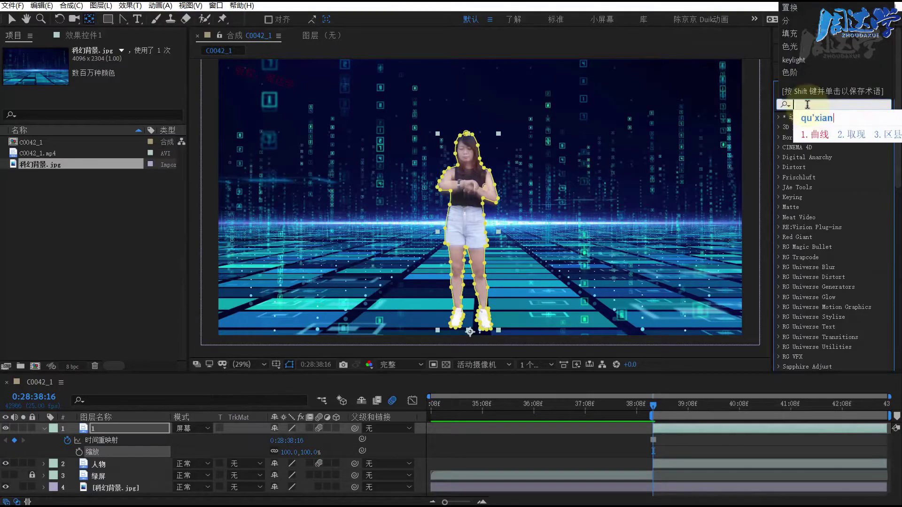
{"action": "key", "text": "space"}
{"action": "mouse_move", "coordinate": [817, 176]}
{"action": "left_mouse_down"}
{"action": "mouse_move", "coordinate": [215, 451]}
{"action": "mouse_move", "coordinate": [101, 428]}
{"action": "left_mouse_up"}
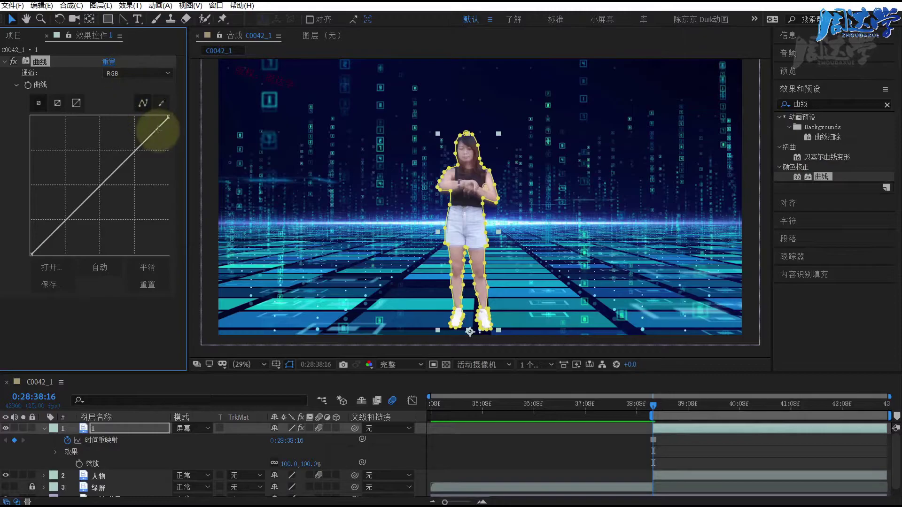
{"action": "left_click_drag", "start_coordinate": [133, 151], "coordinate": [107, 119]}
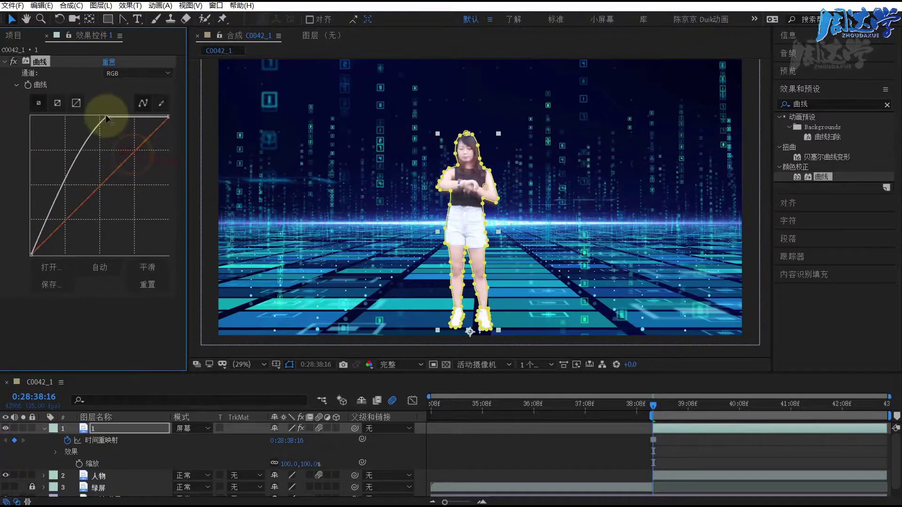
{"action": "mouse_move", "coordinate": [54, 202]}
{"action": "left_mouse_down"}
{"action": "mouse_move", "coordinate": [81, 216]}
{"action": "mouse_move", "coordinate": [77, 201]}
{"action": "left_mouse_up"}
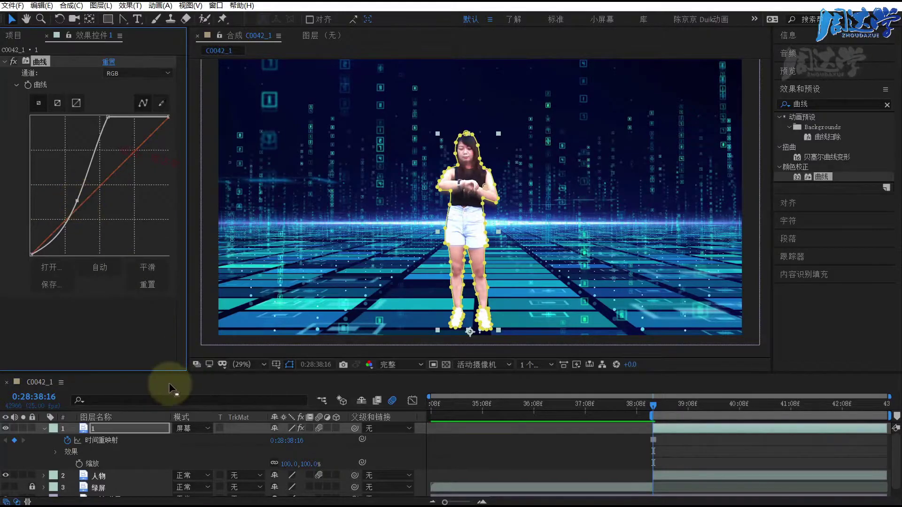
- Toggle the 人物 layer's visibility to compare, then reveal layer 1's opacity and time remapping
{"action": "left_click", "coordinate": [7, 474]}
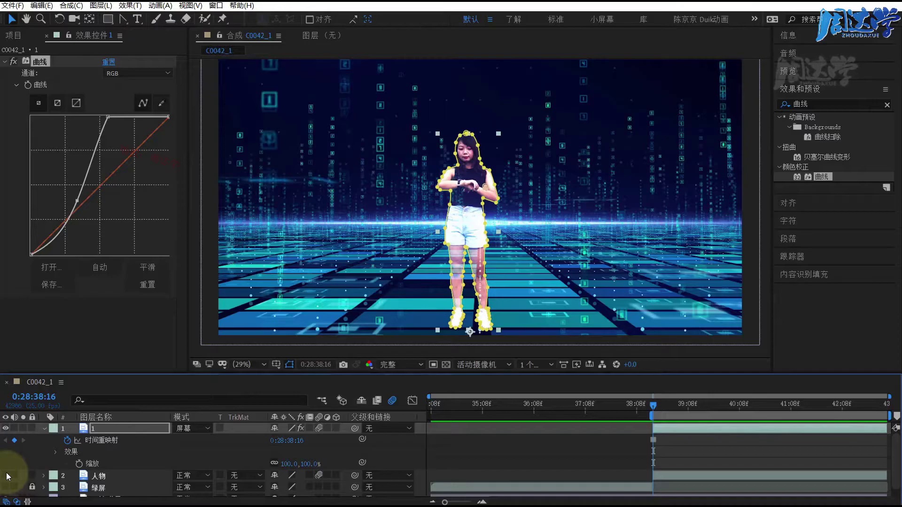
{"action": "left_click", "coordinate": [7, 476]}
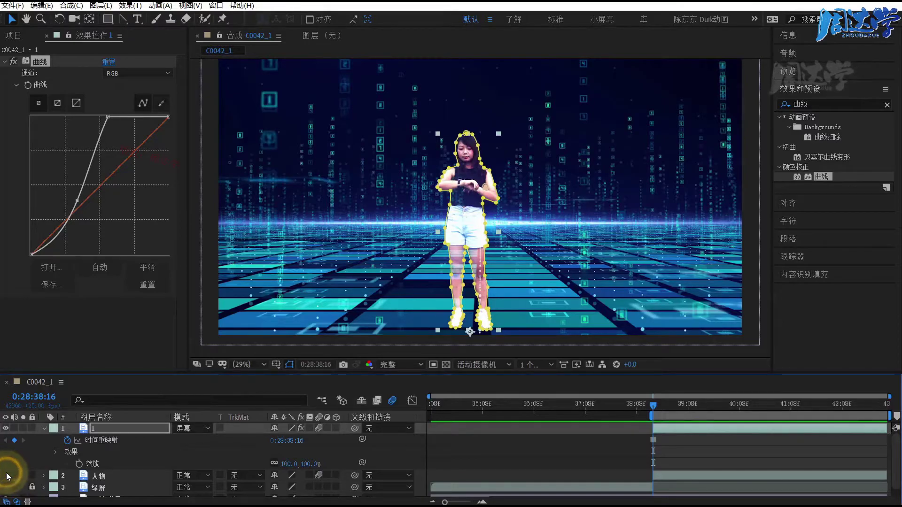
{"action": "left_click", "coordinate": [7, 476]}
{"action": "left_click", "coordinate": [100, 428]}
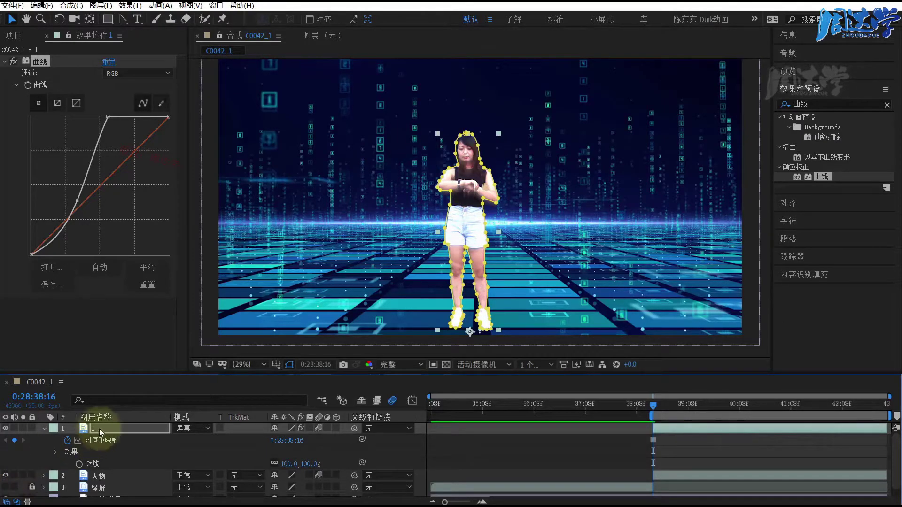
{"action": "key", "text": "t"}
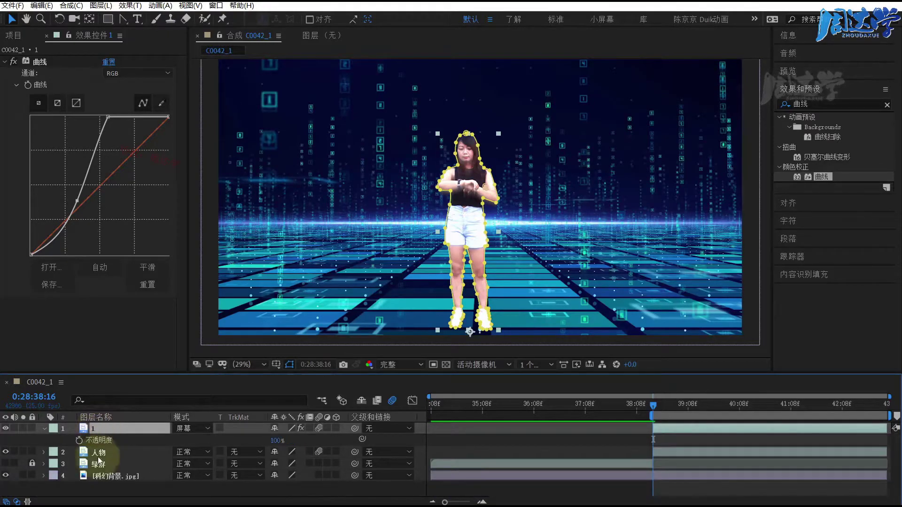
{"action": "left_click", "coordinate": [55, 431]}
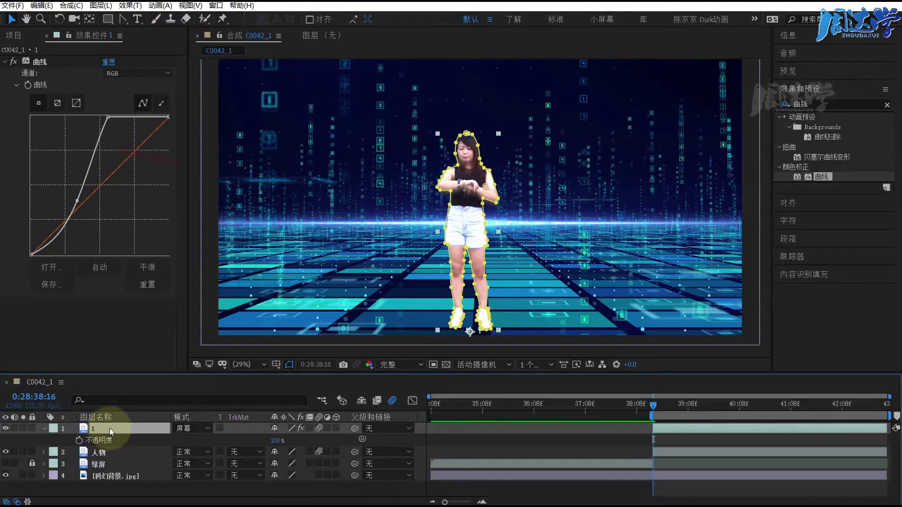
{"action": "key", "text": "u"}
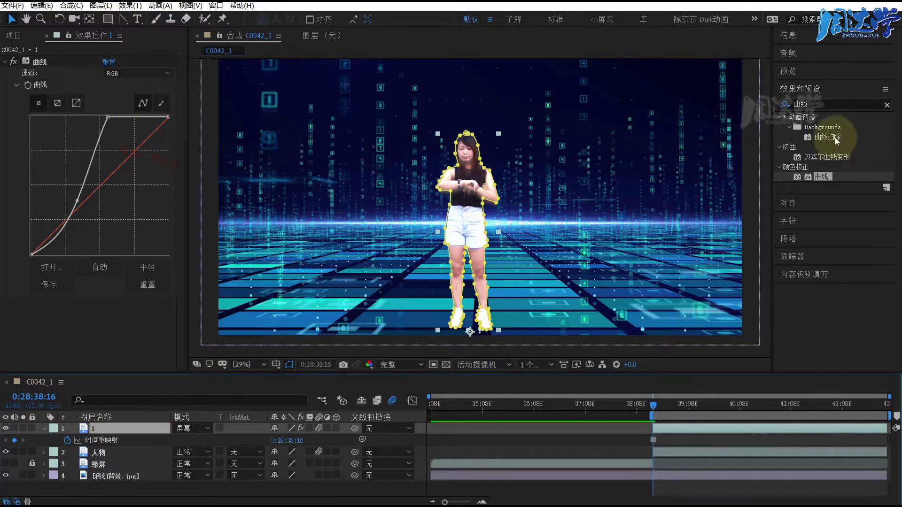
- Add Tint from Color Correction to layer 1 and lower Amount to Tint to 50%
{"action": "left_click", "coordinate": [818, 104]}
{"action": "type", "text": "z"}
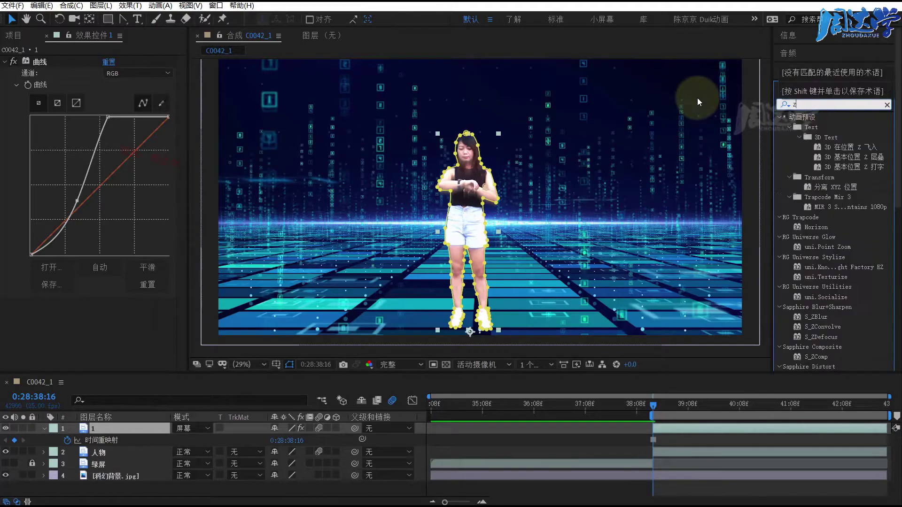
{"action": "type", "text": "着色"}
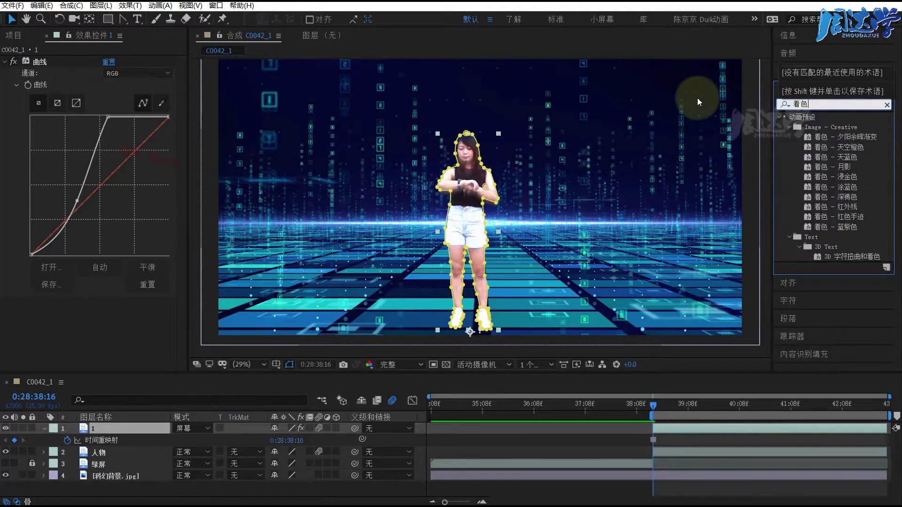
{"action": "left_click", "coordinate": [821, 103]}
{"action": "left_click", "coordinate": [886, 104]}
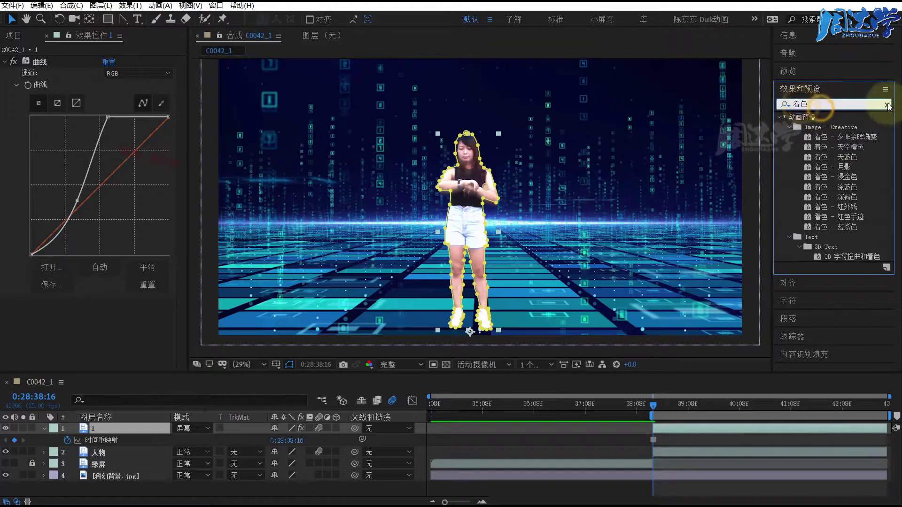
{"action": "scroll", "coordinate": [819, 292], "scroll_direction": "down", "scroll_amount": 10}
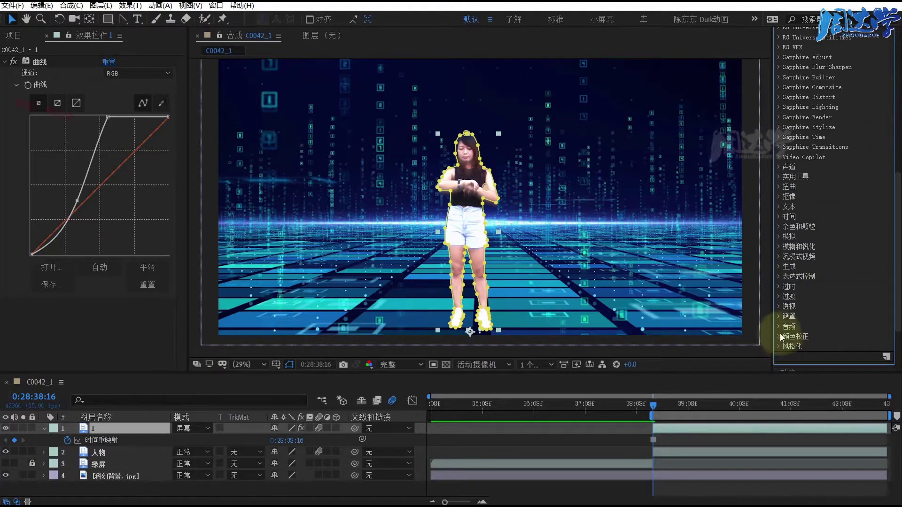
{"action": "left_click", "coordinate": [778, 337]}
{"action": "scroll", "coordinate": [833, 272], "scroll_direction": "down", "scroll_amount": 10}
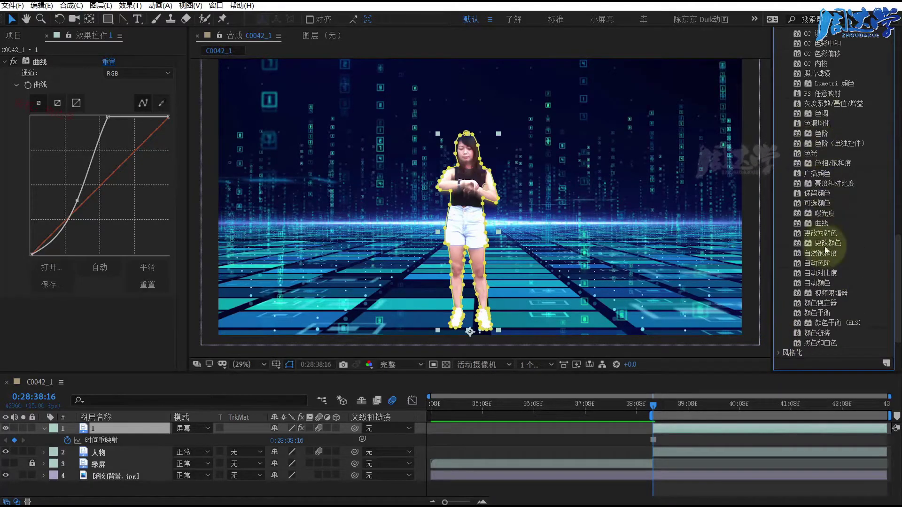
{"action": "left_click_drag", "start_coordinate": [821, 113], "coordinate": [94, 432]}
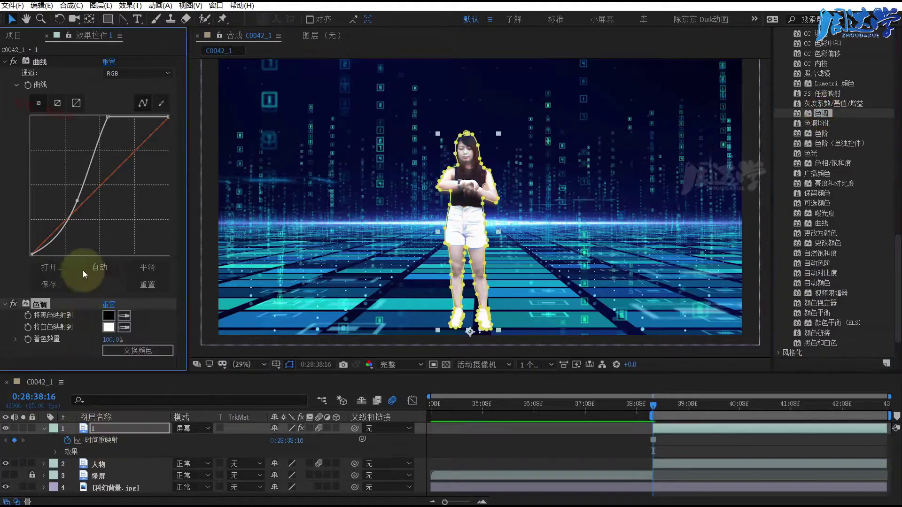
{"action": "left_click_drag", "start_coordinate": [113, 340], "coordinate": [85, 344]}
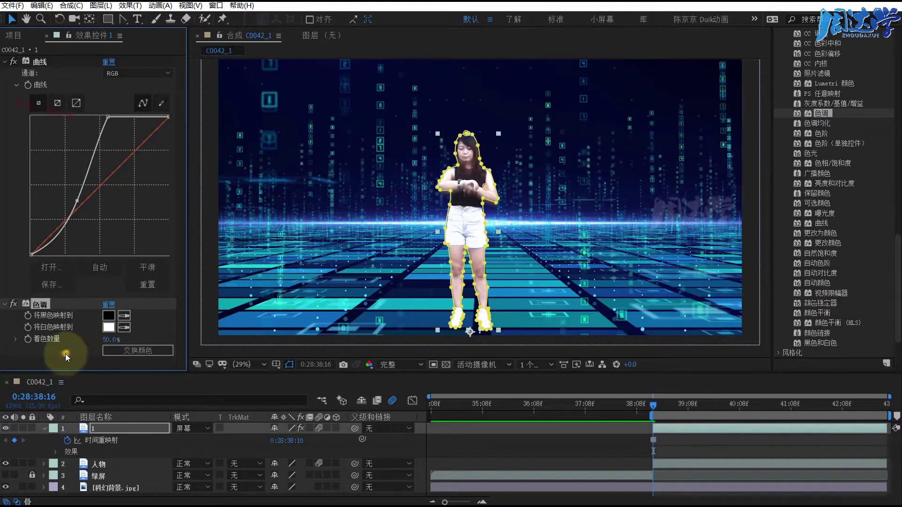
- Toggle layer 1's visibility several times to compare the look, leaving it switched on
{"action": "left_click", "coordinate": [5, 429]}
{"action": "left_click", "coordinate": [6, 428]}
{"action": "left_click", "coordinate": [6, 428]}
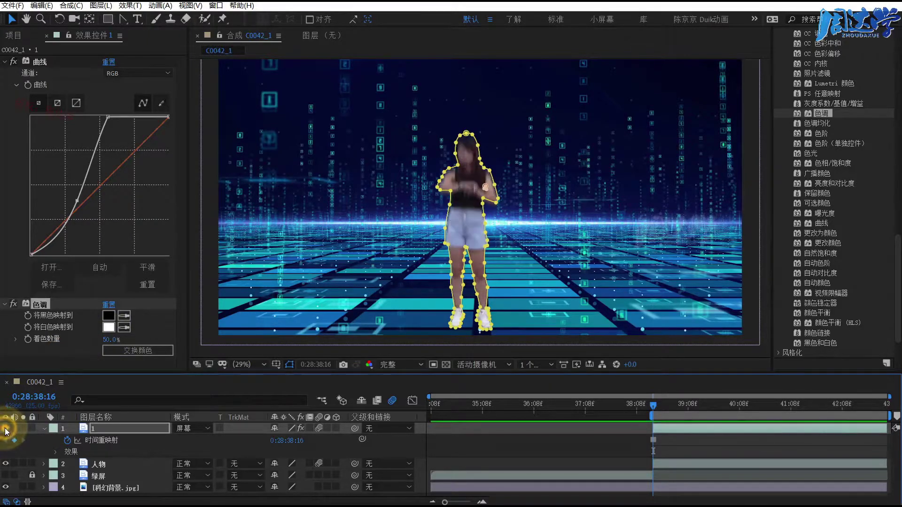
{"action": "left_click", "coordinate": [5, 428]}
{"action": "left_click", "coordinate": [6, 428]}
{"action": "left_click", "coordinate": [6, 429]}
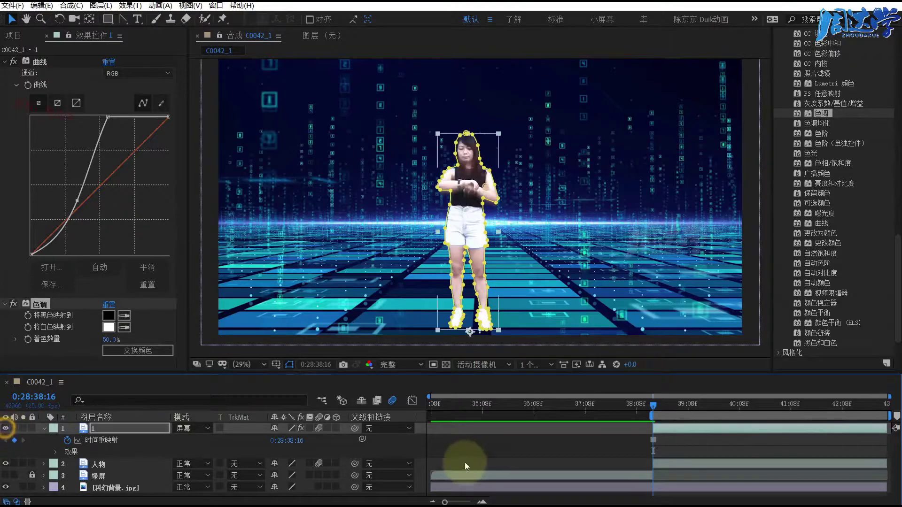
- Move the current time a few frames later and select layer 1
{"action": "left_click", "coordinate": [619, 440]}
{"action": "left_click_drag", "start_coordinate": [650, 407], "coordinate": [650, 410]}
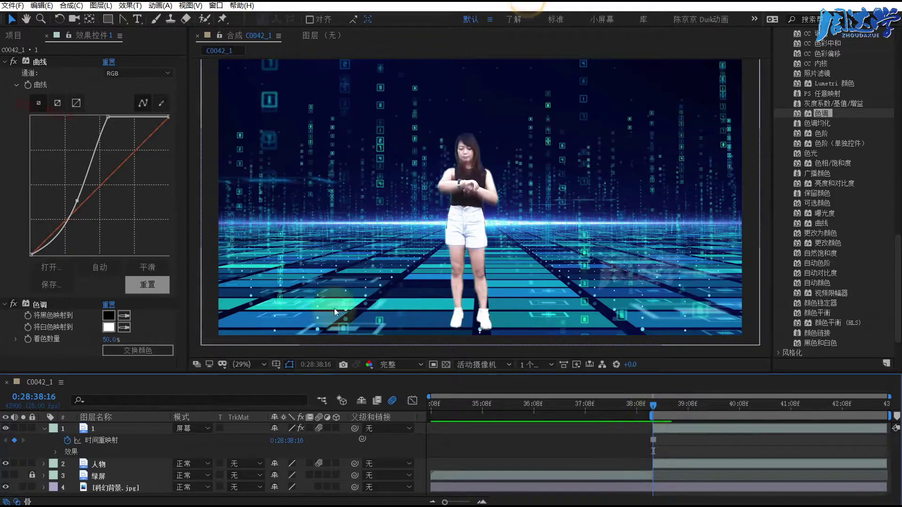
{"action": "left_click", "coordinate": [94, 429]}
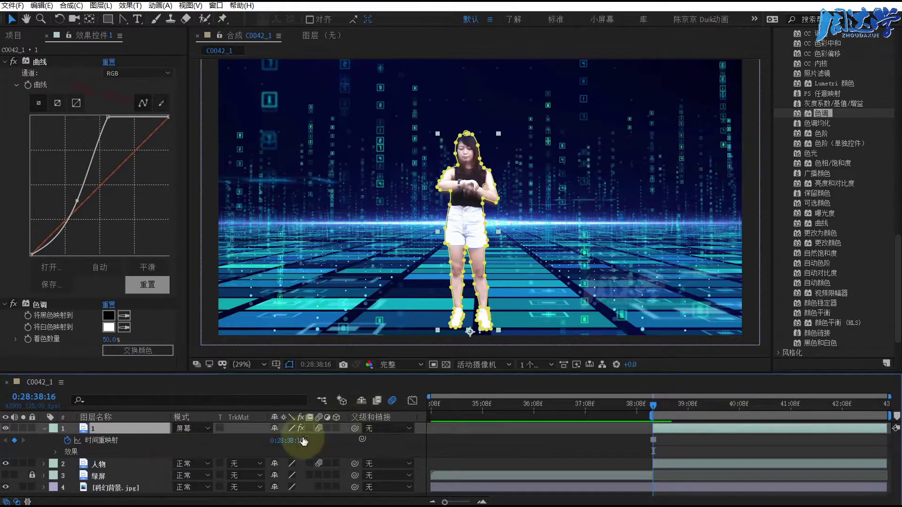
- Keyframe layer 1's Opacity at 100% at 38:16 and 0% at 39:01
{"action": "key", "text": "t"}
{"action": "left_click", "coordinate": [79, 440]}
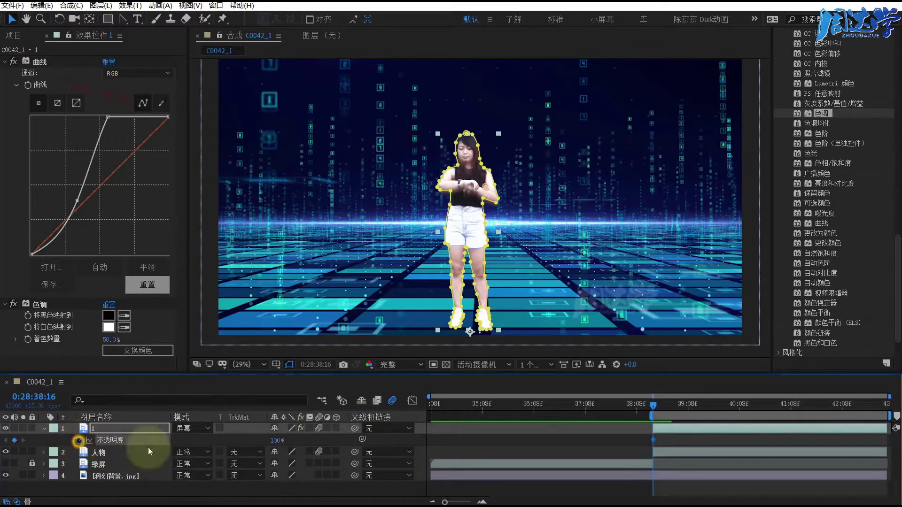
{"action": "left_click_drag", "start_coordinate": [650, 407], "coordinate": [674, 409]}
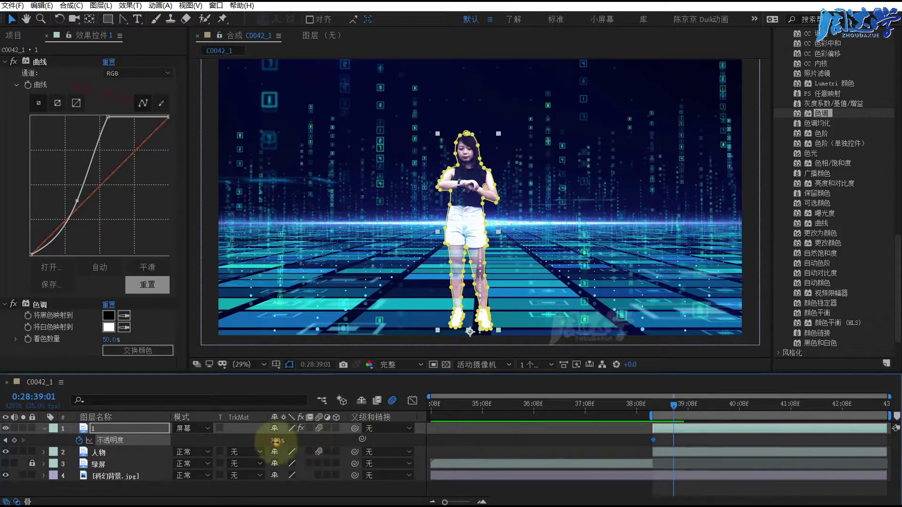
{"action": "left_click_drag", "start_coordinate": [277, 440], "coordinate": [226, 440]}
- Apply Easy Ease to both Opacity keyframes and preview the fade, returning to 38:16
{"action": "left_click_drag", "start_coordinate": [630, 445], "coordinate": [680, 429]}
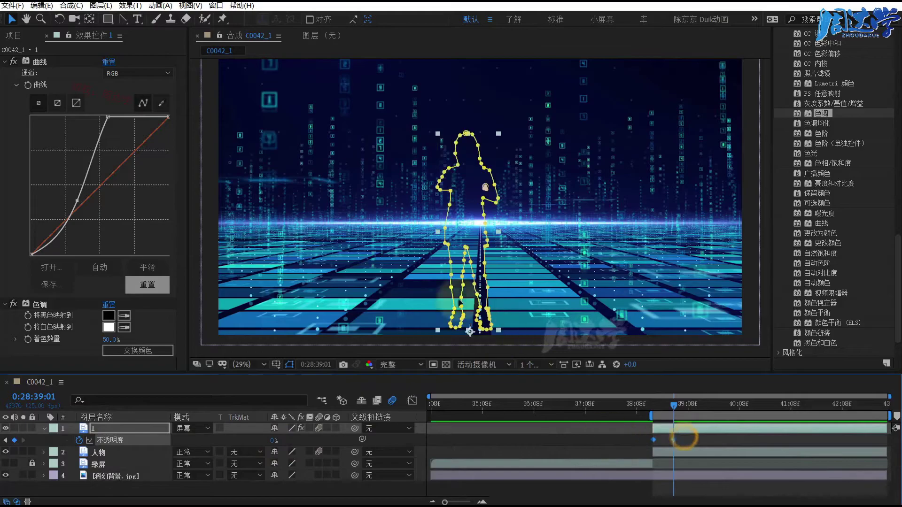
{"action": "left_click", "coordinate": [160, 5]}
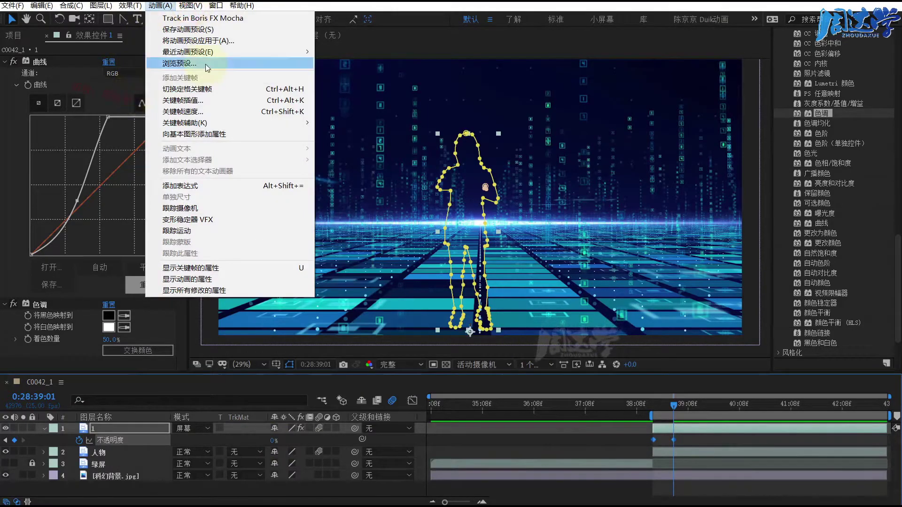
{"action": "mouse_move", "coordinate": [247, 121]}
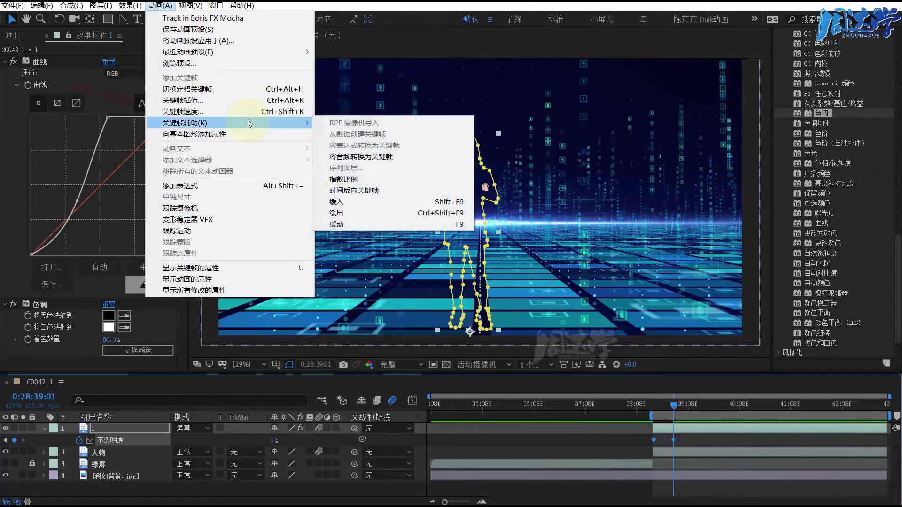
{"action": "left_click", "coordinate": [343, 223]}
{"action": "mouse_move", "coordinate": [659, 404]}
{"action": "left_mouse_down"}
{"action": "mouse_move", "coordinate": [635, 405]}
{"action": "mouse_move", "coordinate": [681, 409]}
{"action": "mouse_move", "coordinate": [644, 405]}
{"action": "mouse_move", "coordinate": [666, 407]}
{"action": "mouse_move", "coordinate": [653, 408]}
{"action": "left_mouse_up"}
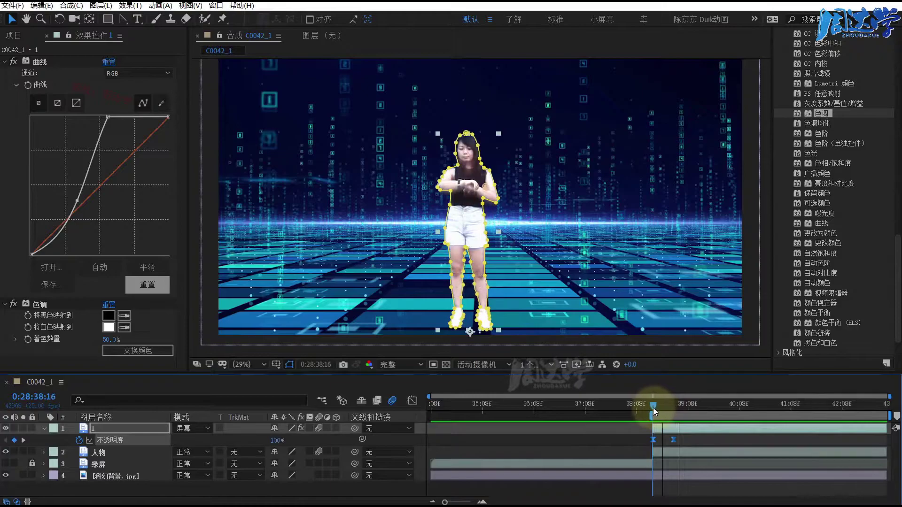
{"action": "left_click", "coordinate": [695, 440]}
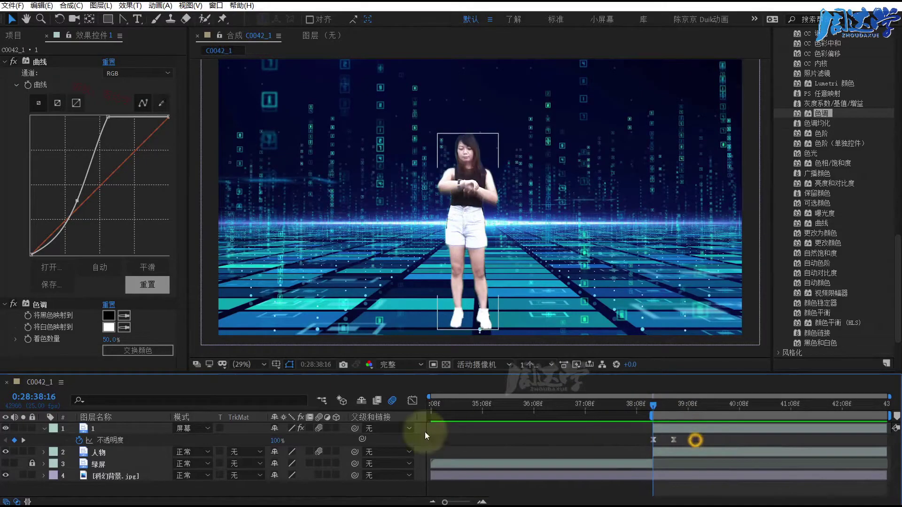
- Collapse layer 1's Opacity property and duplicate layer 1 with Ctrl+D
{"action": "left_click", "coordinate": [91, 428]}
{"action": "left_click", "coordinate": [58, 429], "text": "ctrl"}
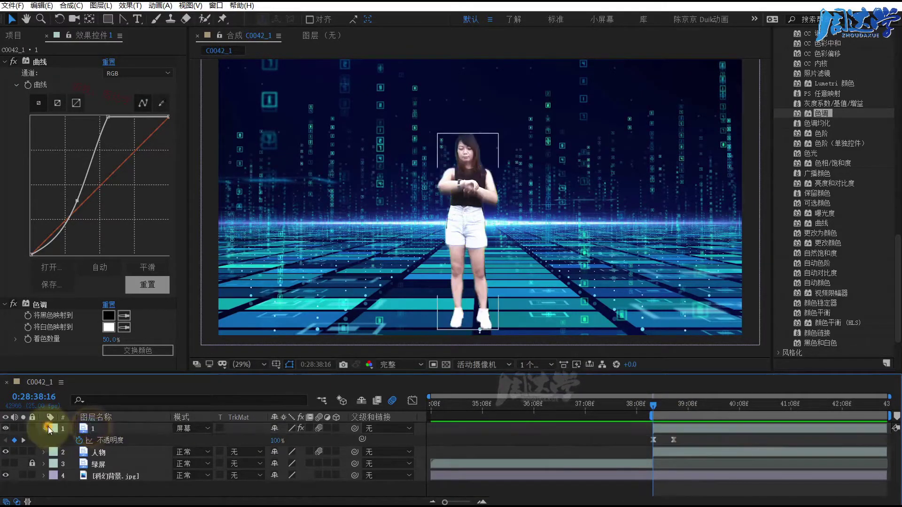
{"action": "left_click", "coordinate": [44, 428]}
{"action": "left_click", "coordinate": [131, 429]}
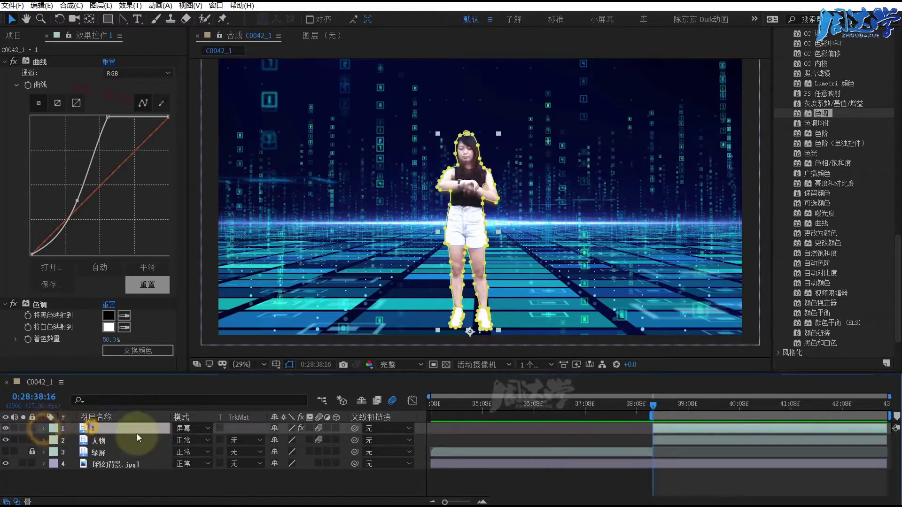
{"action": "key", "text": "ctrl+d"}
- Rename the duplicated layer to 1-边缘强化
{"action": "key", "text": "Return"}
{"action": "right_click", "coordinate": [93, 429]}
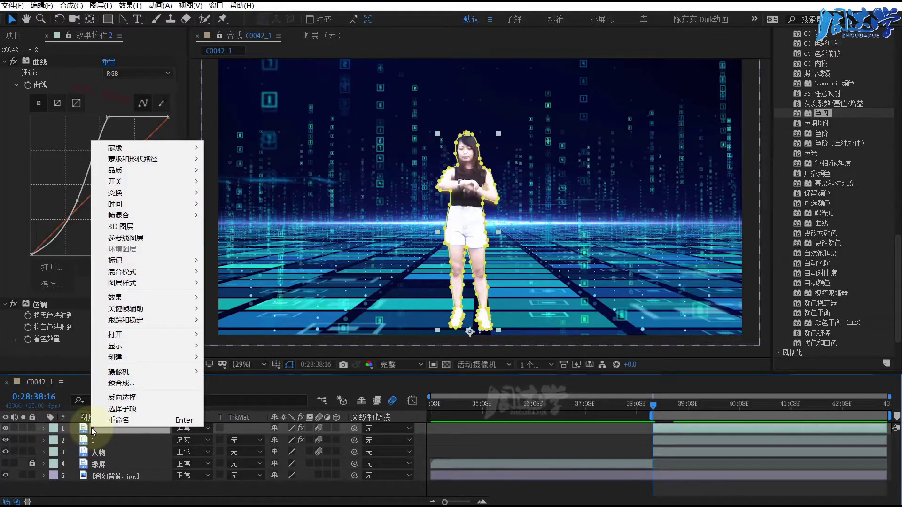
{"action": "left_click", "coordinate": [118, 420]}
{"action": "type", "text": "1"}
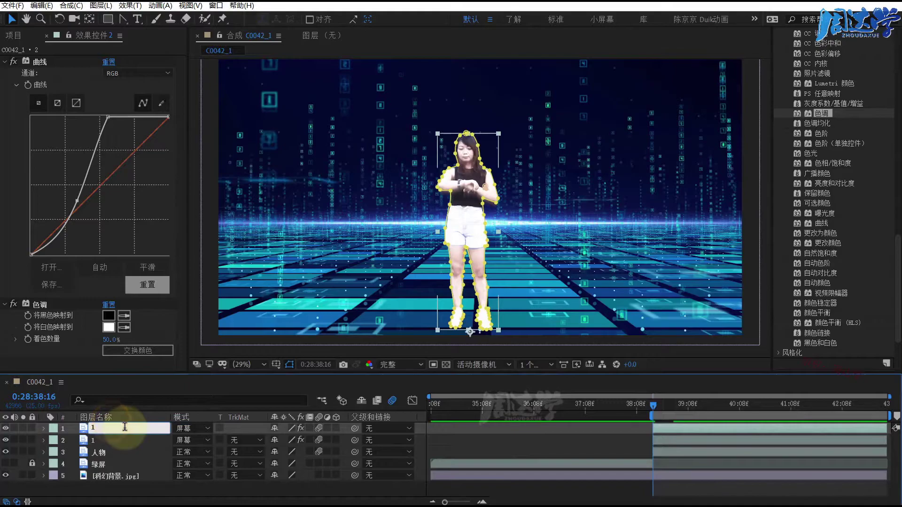
{"action": "type", "text": "bia"}
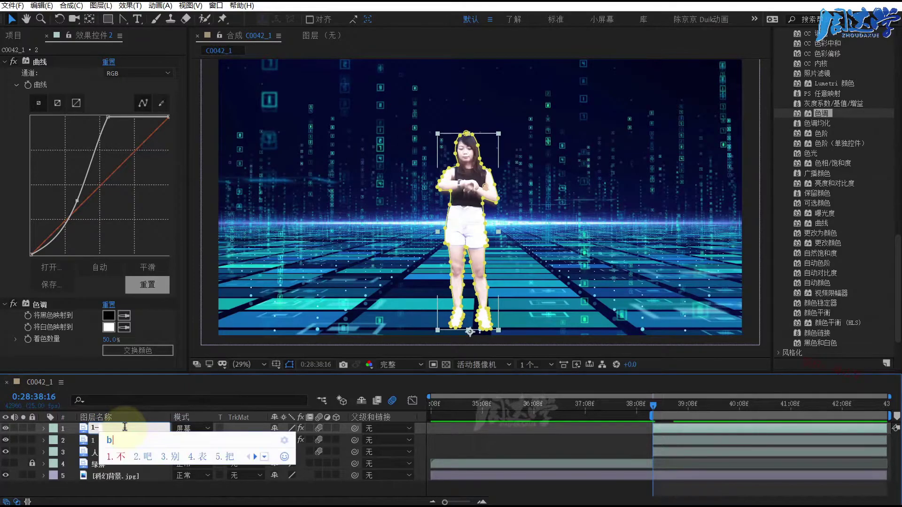
{"action": "type", "text": "ny"}
{"action": "key", "text": "space"}
{"action": "type", "text": "qianghua"}
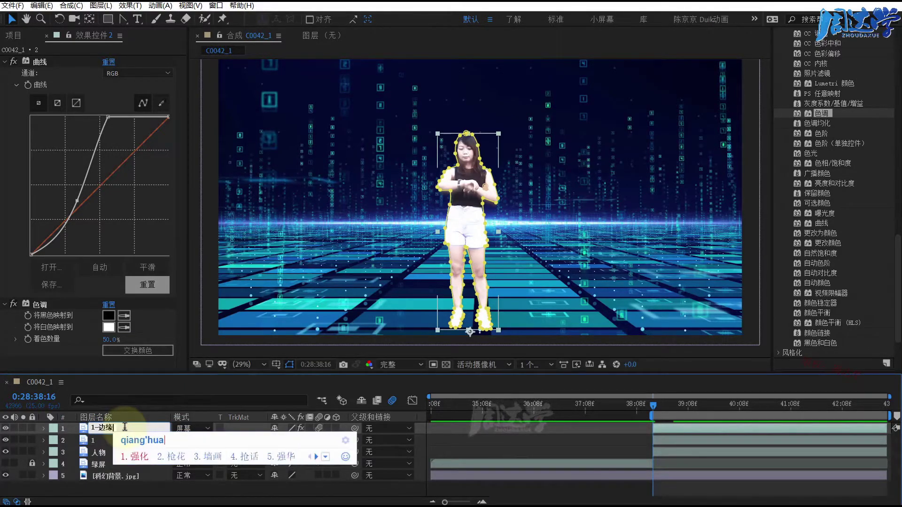
{"action": "key", "text": "space"}
{"action": "key", "text": "Return"}
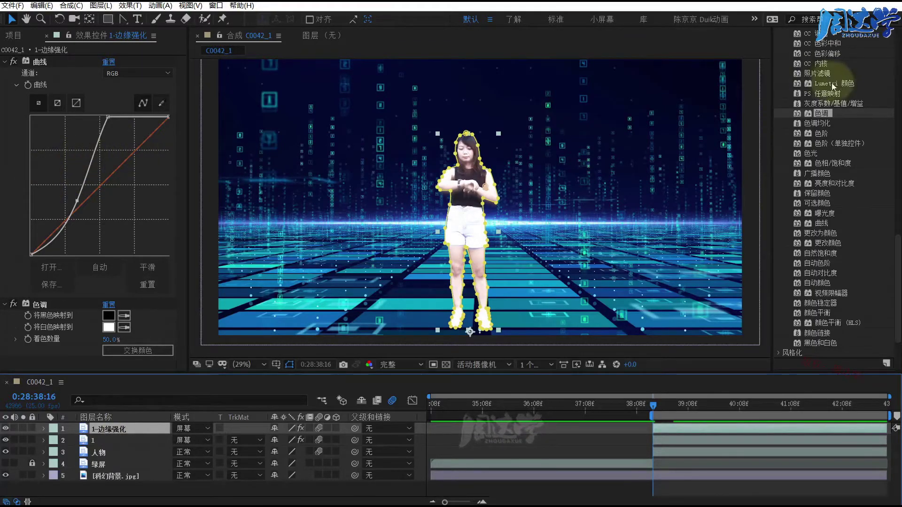
- Apply the Find Edges (查找边缘) effect to layer 1-边缘强化, with 反转 enabled
{"action": "scroll", "coordinate": [825, 61], "scroll_direction": "up", "scroll_amount": 5}
{"action": "scroll", "coordinate": [825, 100], "scroll_direction": "up", "scroll_amount": 5}
{"action": "scroll", "coordinate": [833, 109], "scroll_direction": "up", "scroll_amount": 5}
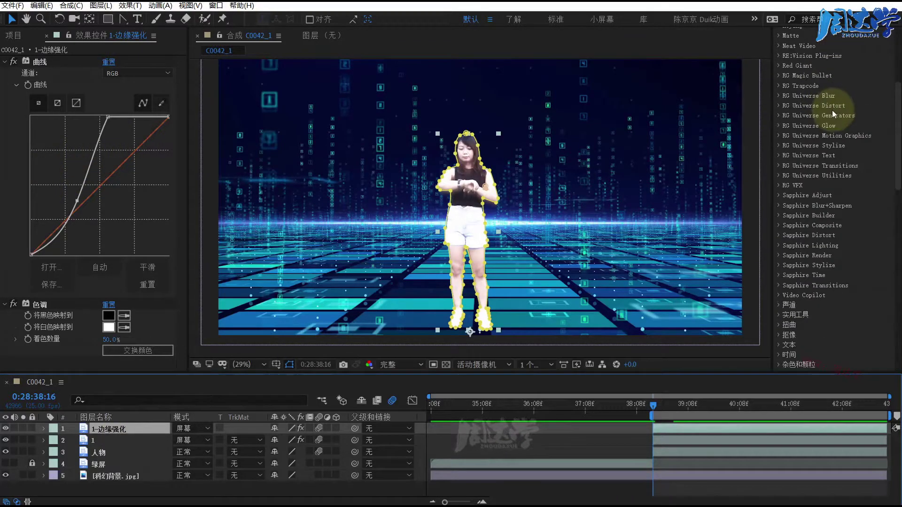
{"action": "scroll", "coordinate": [832, 110], "scroll_direction": "up", "scroll_amount": 8}
{"action": "left_click", "coordinate": [819, 102]}
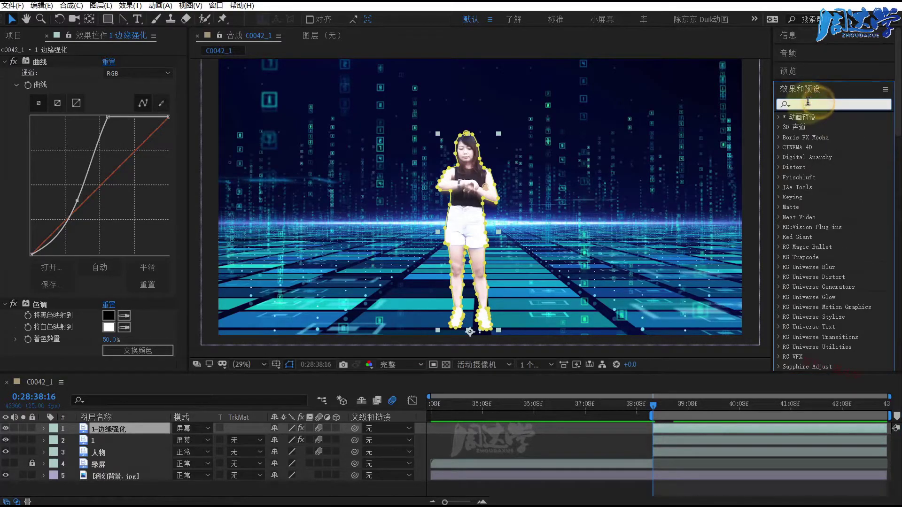
{"action": "type", "text": "c"}
{"action": "key", "text": "space"}
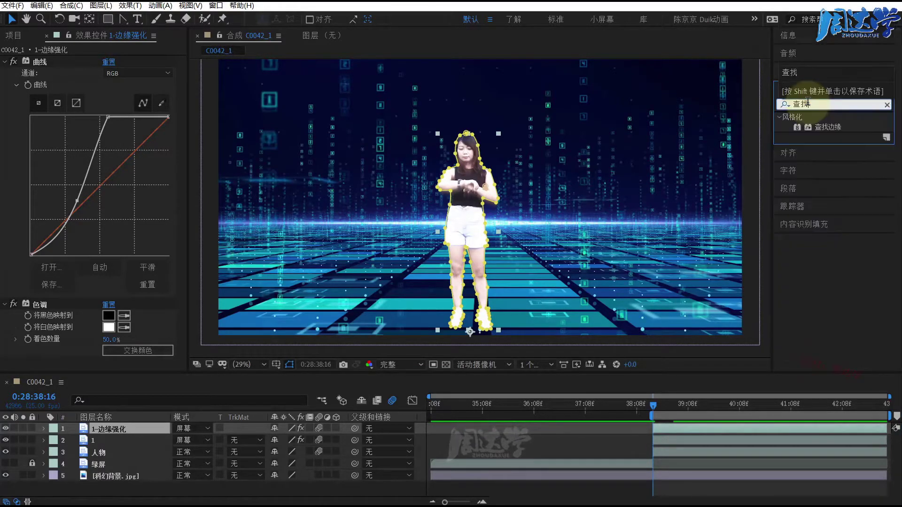
{"action": "left_click_drag", "start_coordinate": [837, 130], "coordinate": [124, 430]}
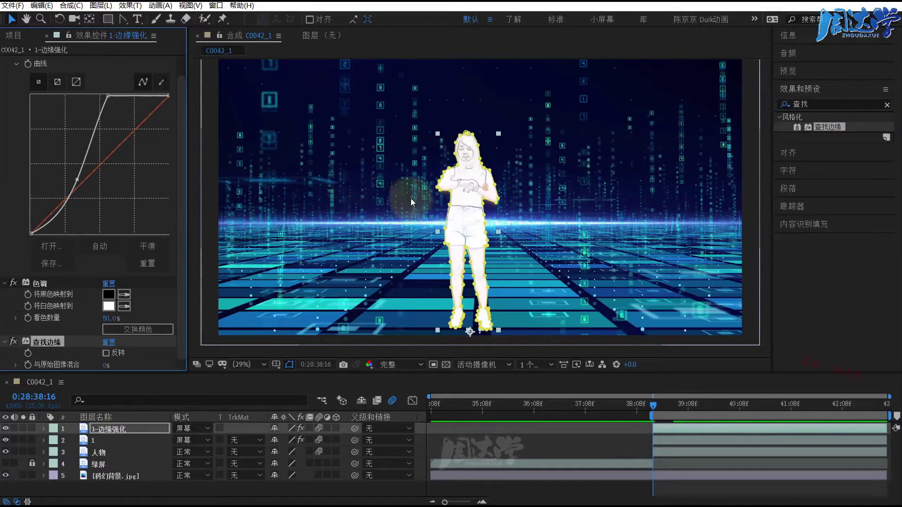
{"action": "left_click", "coordinate": [179, 224]}
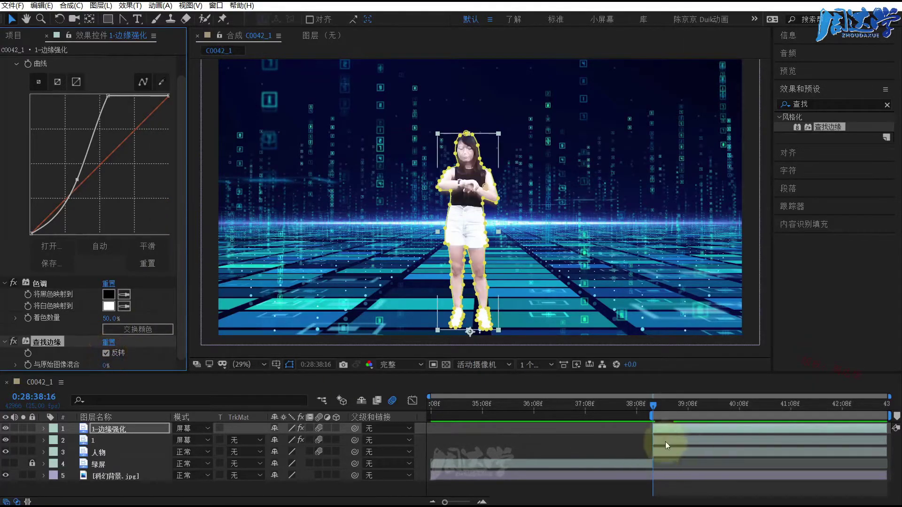
- Hide and re-show layer 1-边缘强化 to compare the outlined woman
{"action": "left_click", "coordinate": [628, 445]}
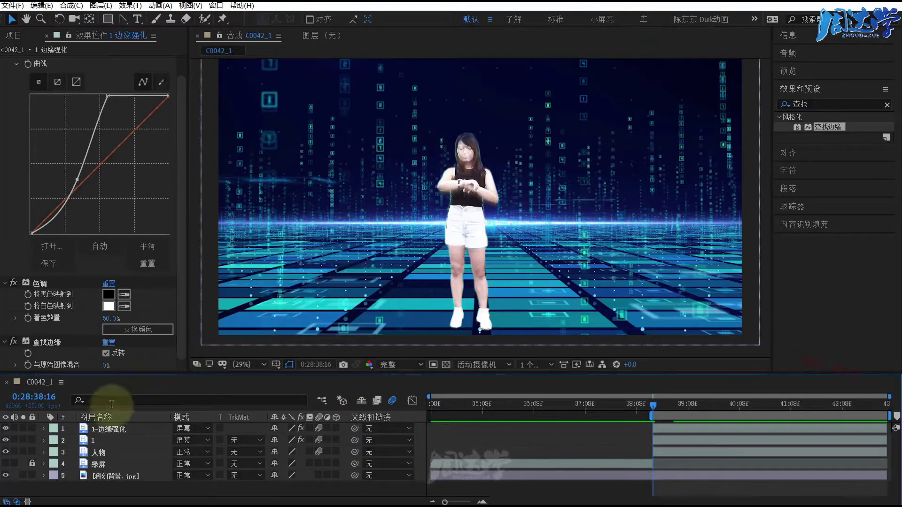
{"action": "left_click", "coordinate": [103, 433]}
{"action": "left_click", "coordinate": [5, 429]}
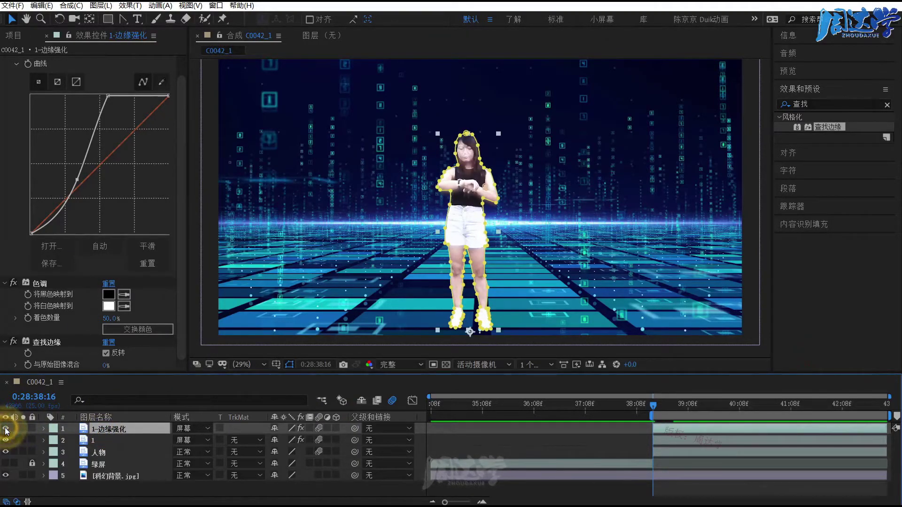
{"action": "left_click", "coordinate": [6, 429]}
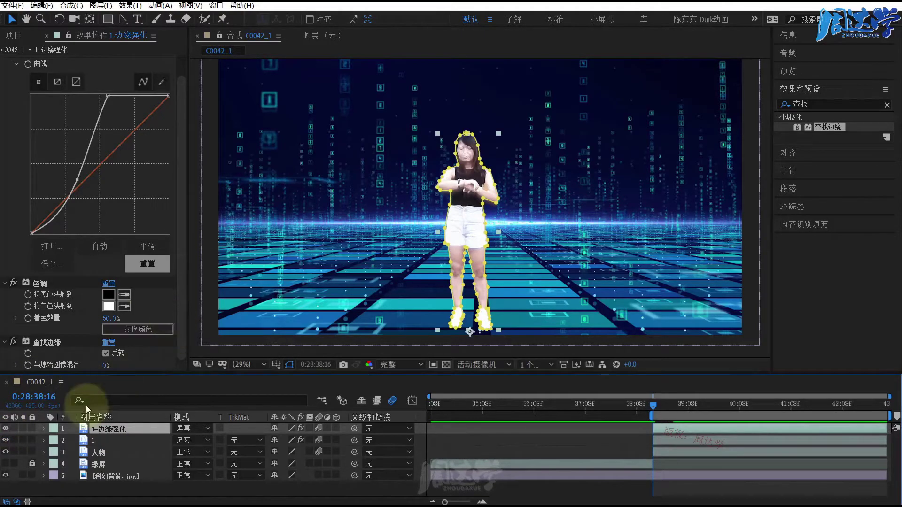
- Duplicate the 人物 layer, move the copy to the top, and name it 2
{"action": "left_click", "coordinate": [100, 454]}
{"action": "key", "text": "ctrl+d"}
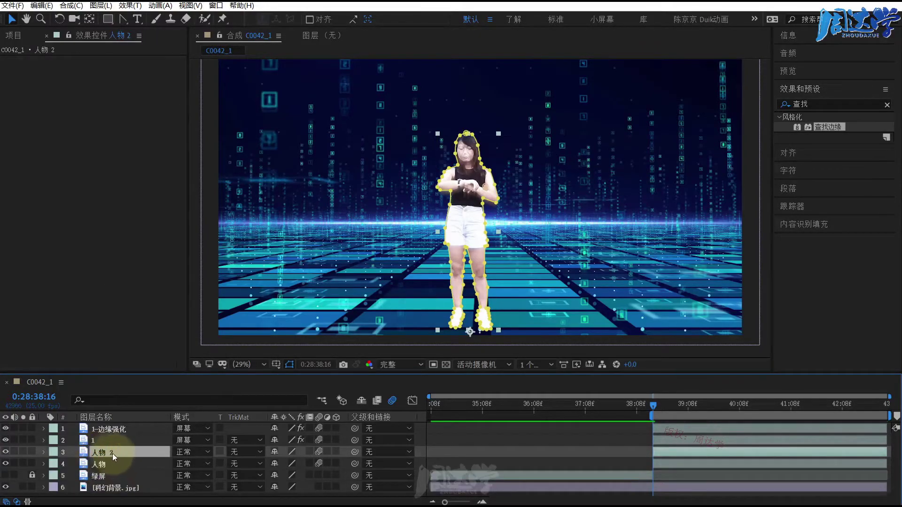
{"action": "left_click_drag", "start_coordinate": [109, 452], "coordinate": [106, 428]}
{"action": "right_click", "coordinate": [105, 428]}
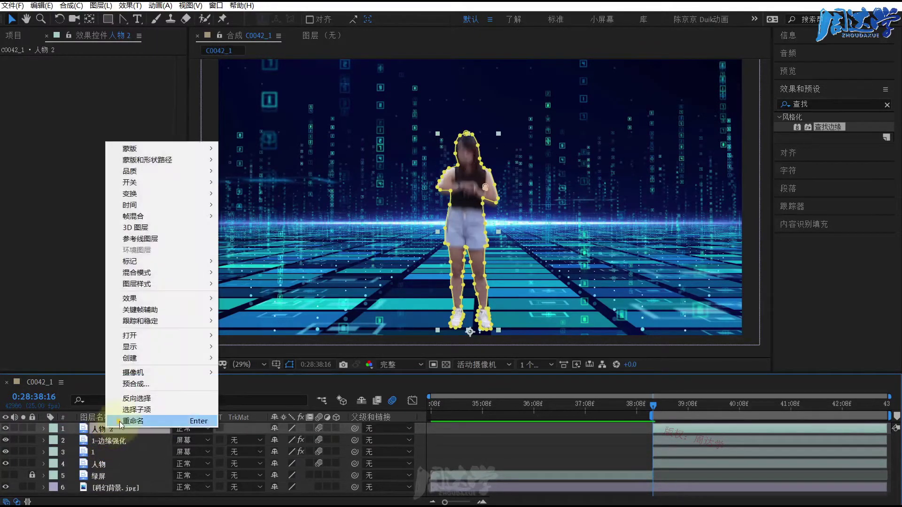
{"action": "left_click", "coordinate": [161, 416]}
{"action": "type", "text": "2"}
{"action": "left_click", "coordinate": [115, 442]}
{"action": "left_click", "coordinate": [109, 427]}
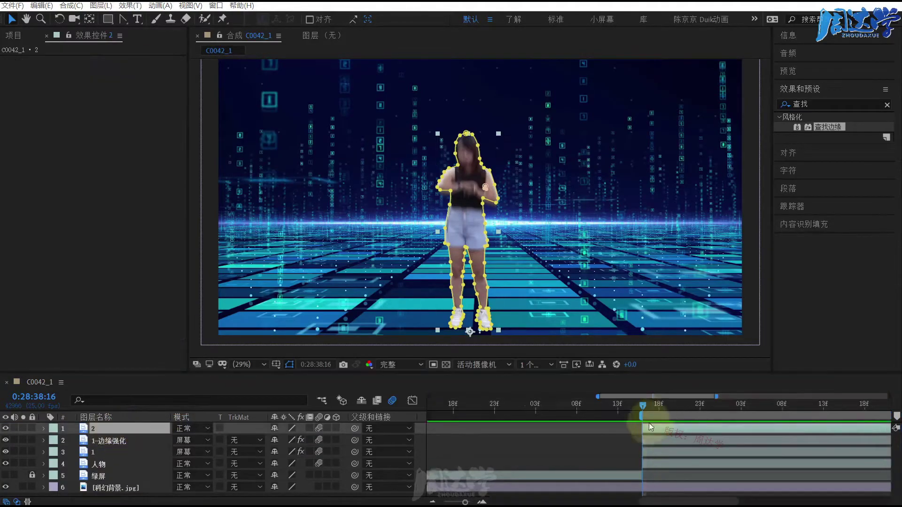
- At frame 17, delete layer 2's Scale keyframes so it holds 85.5%, then collapse it
{"action": "scroll", "coordinate": [650, 414], "scroll_direction": "up", "scroll_amount": 5}
{"action": "left_click_drag", "start_coordinate": [643, 405], "coordinate": [653, 406]}
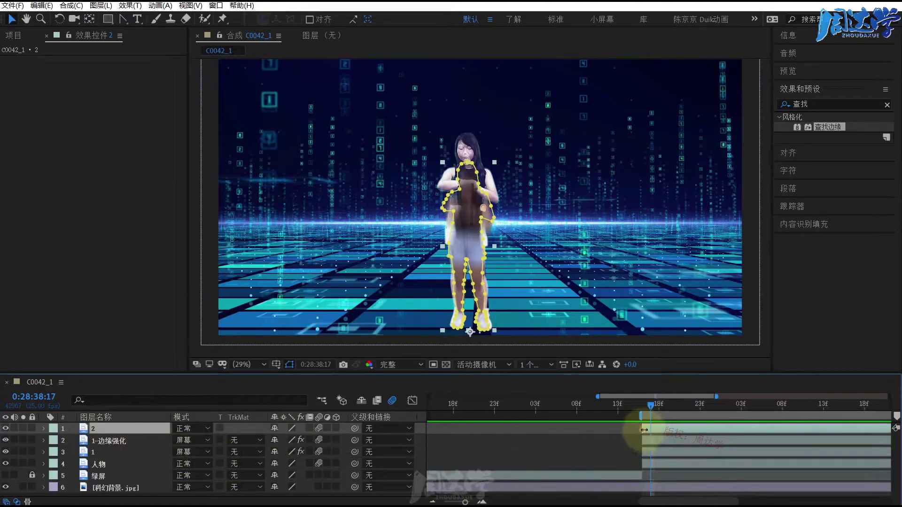
{"action": "left_click_drag", "start_coordinate": [653, 407], "coordinate": [658, 431]}
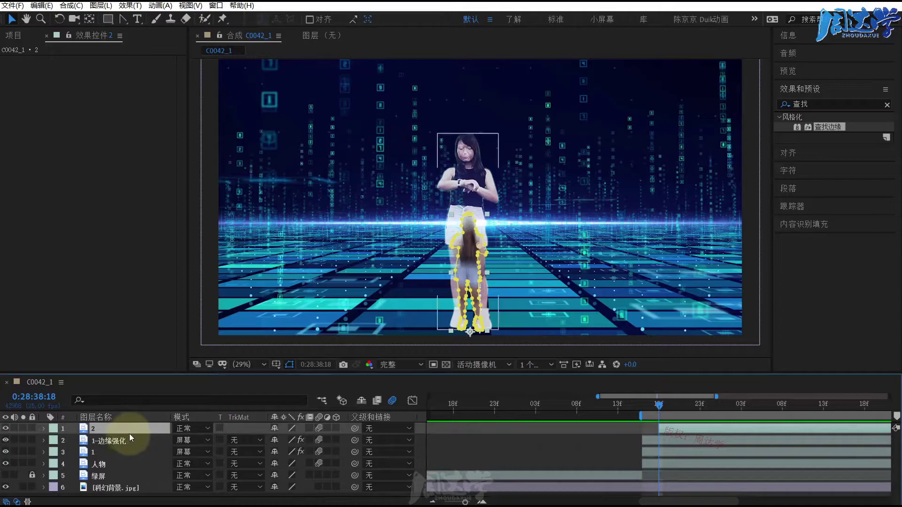
{"action": "key", "text": "u"}
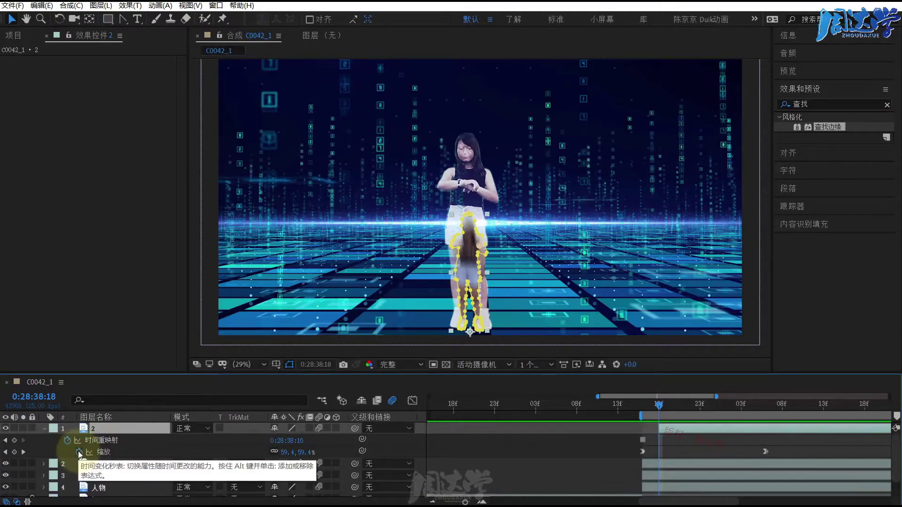
{"action": "left_click", "coordinate": [651, 405]}
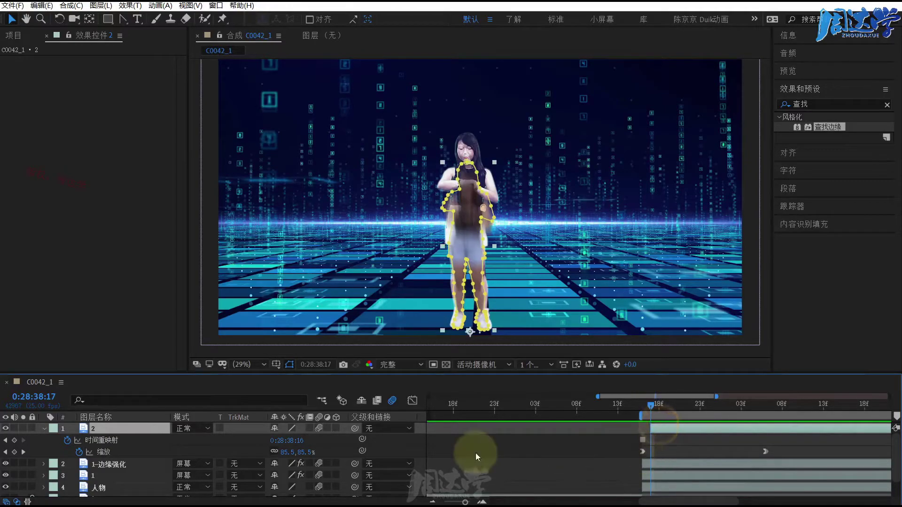
{"action": "left_click", "coordinate": [79, 452]}
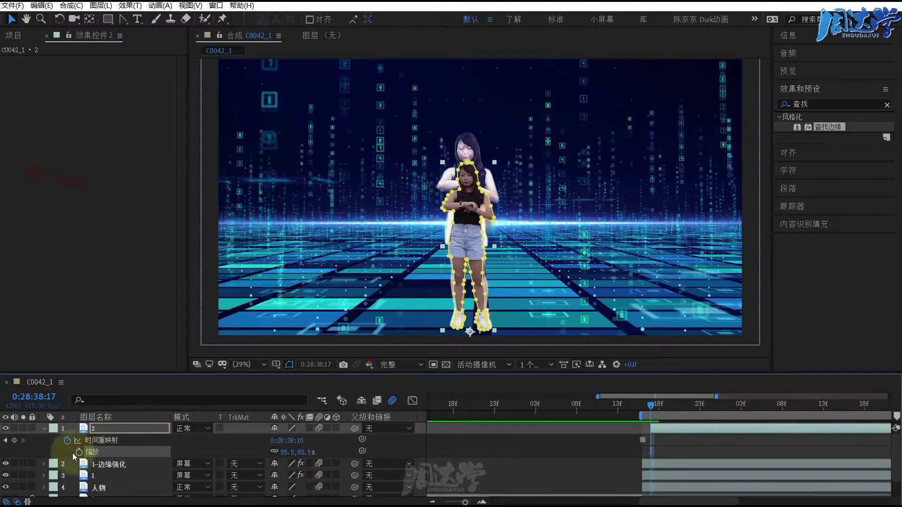
{"action": "left_click", "coordinate": [77, 37]}
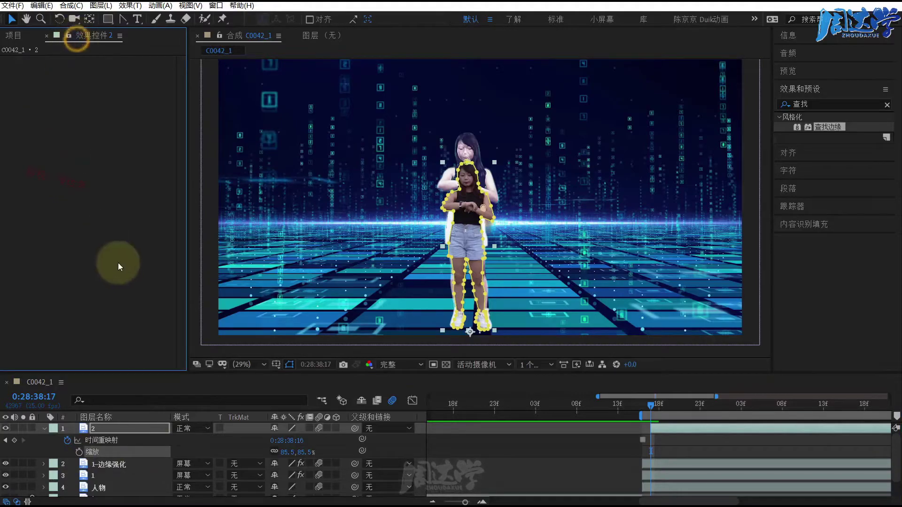
{"action": "left_click", "coordinate": [101, 428]}
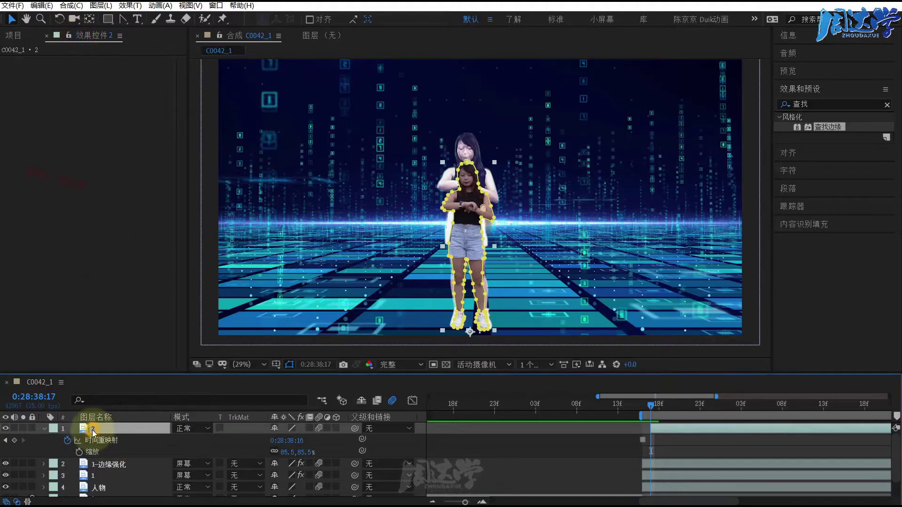
{"action": "left_click", "coordinate": [44, 429]}
{"action": "left_click", "coordinate": [94, 452]}
- Copy the Curves and Tint effects from layer 1 and paste them onto layer 2
{"action": "left_click", "coordinate": [31, 60]}
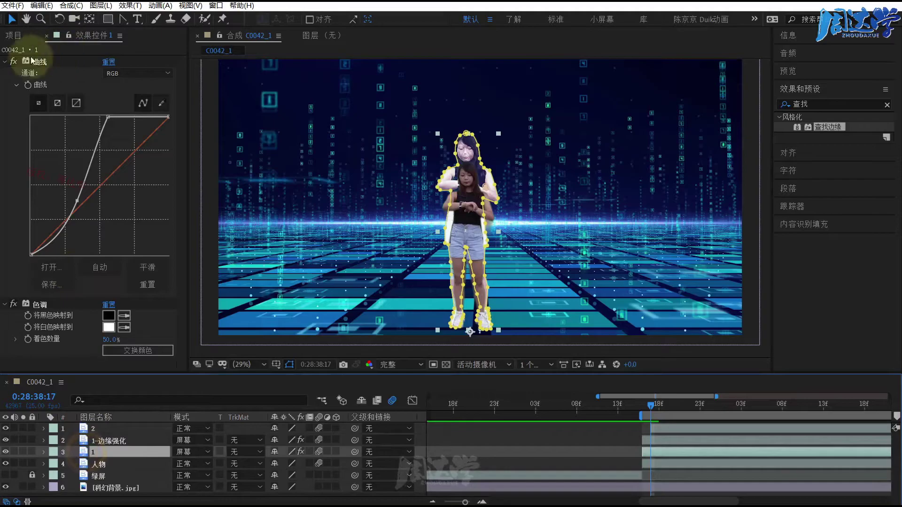
{"action": "left_click", "coordinate": [5, 61]}
{"action": "left_click", "coordinate": [43, 73]}
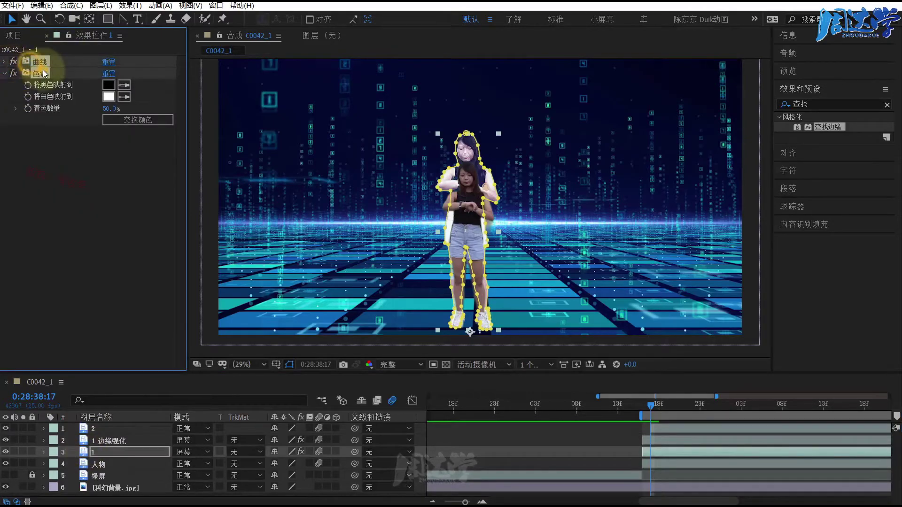
{"action": "left_click", "coordinate": [41, 5]}
{"action": "left_click", "coordinate": [52, 54]}
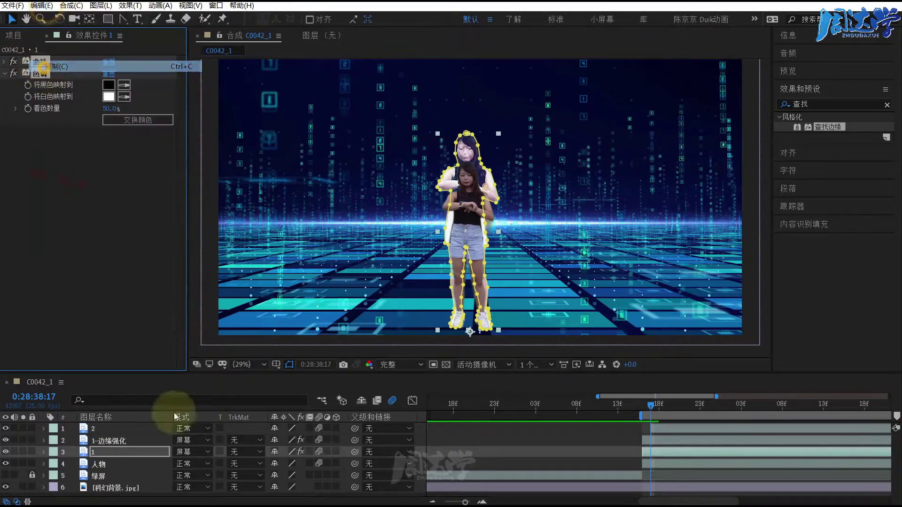
{"action": "left_click", "coordinate": [89, 429]}
{"action": "left_click", "coordinate": [41, 6]}
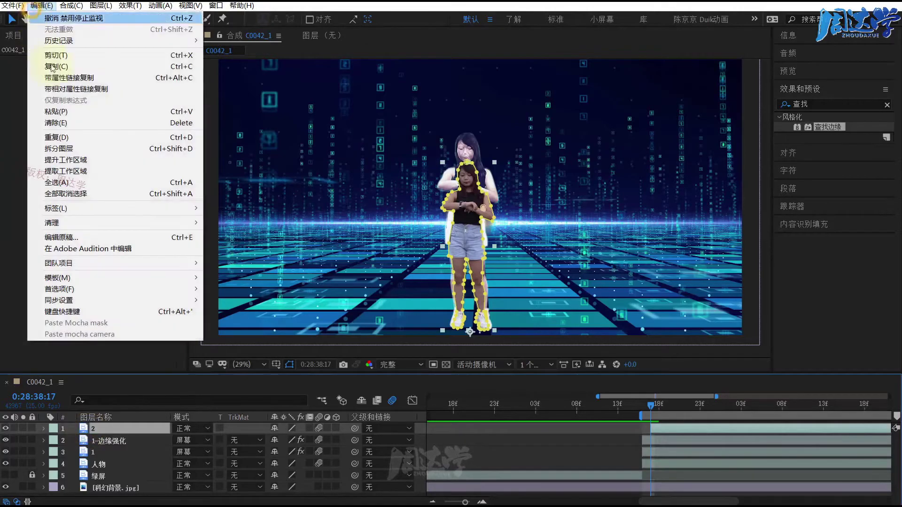
{"action": "left_click", "coordinate": [55, 112]}
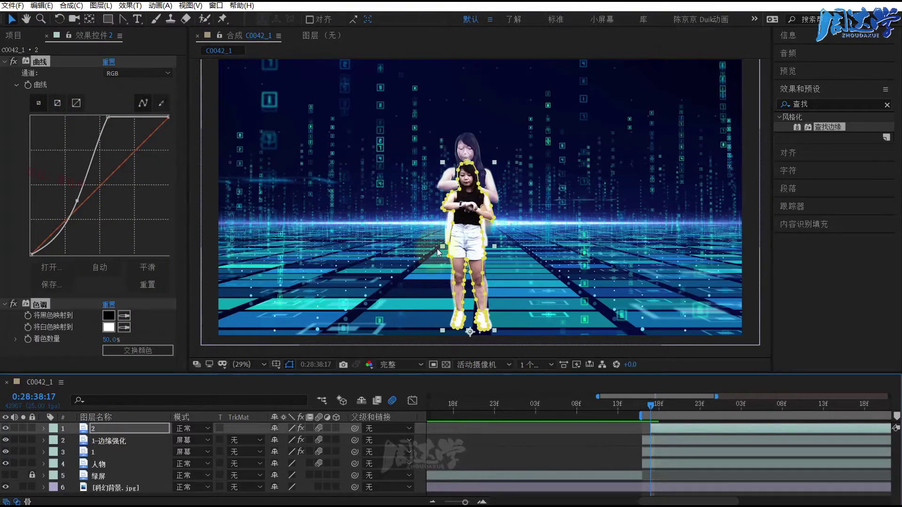
- Set layer 2's blend mode to Screen (屏幕) and scrub frames 16–18 to compare the echo
{"action": "left_click", "coordinate": [186, 431]}
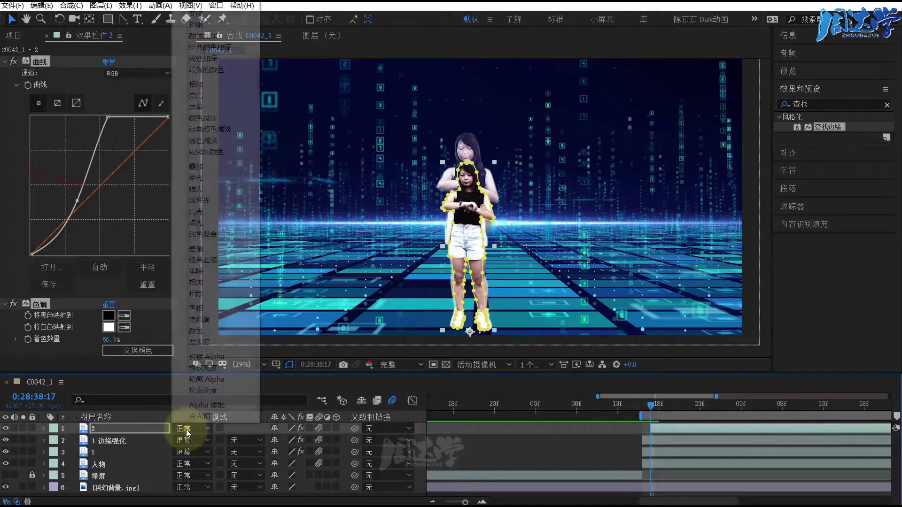
{"action": "left_click", "coordinate": [198, 107]}
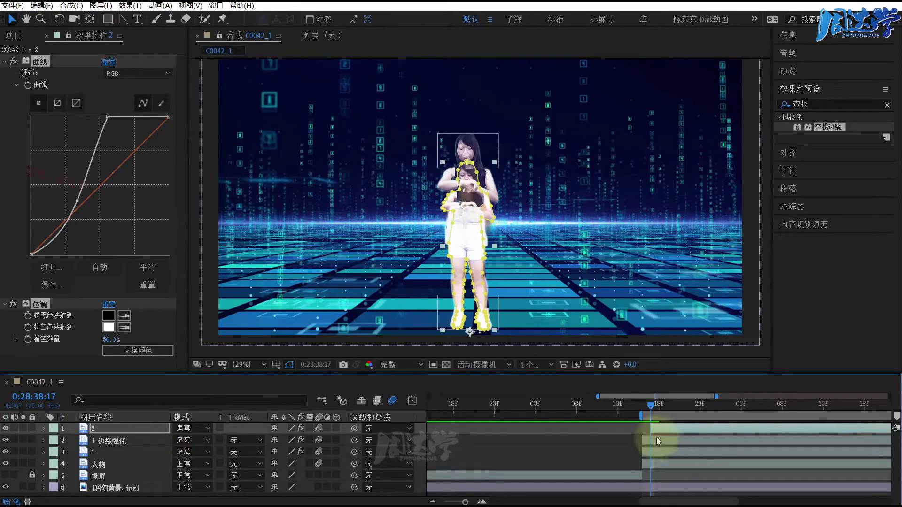
{"action": "left_click", "coordinate": [641, 407]}
{"action": "left_click_drag", "start_coordinate": [648, 409], "coordinate": [666, 414]}
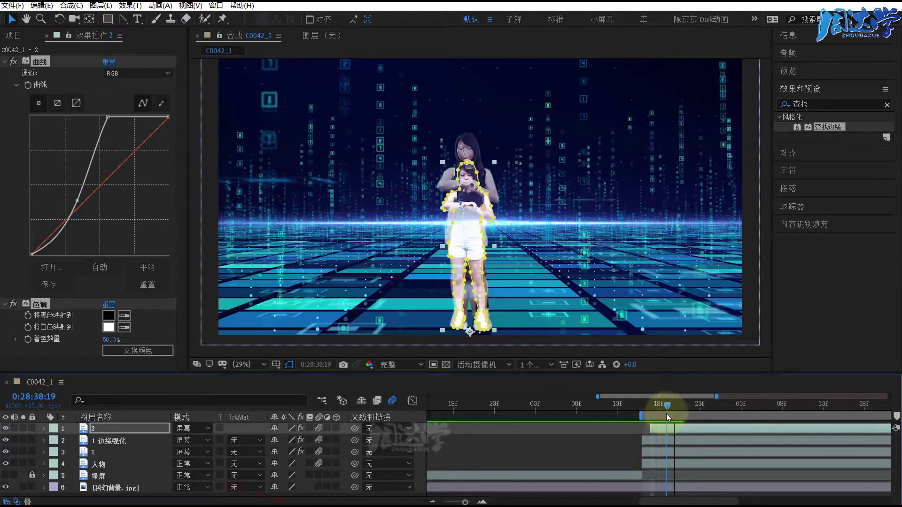
{"action": "left_click", "coordinate": [650, 454]}
{"action": "left_click", "coordinate": [658, 406]}
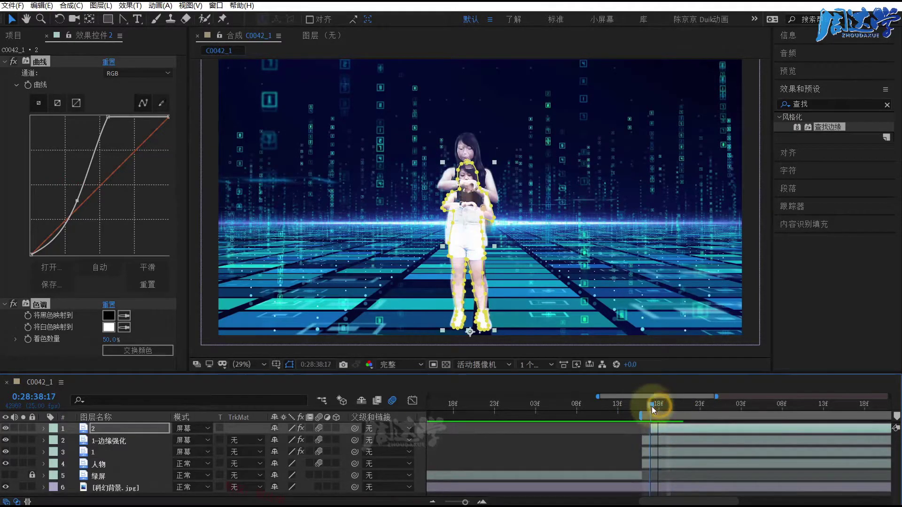
{"action": "key", "text": "equal"}
{"action": "left_click", "coordinate": [621, 407]}
{"action": "left_click_drag", "start_coordinate": [621, 405], "coordinate": [641, 406]}
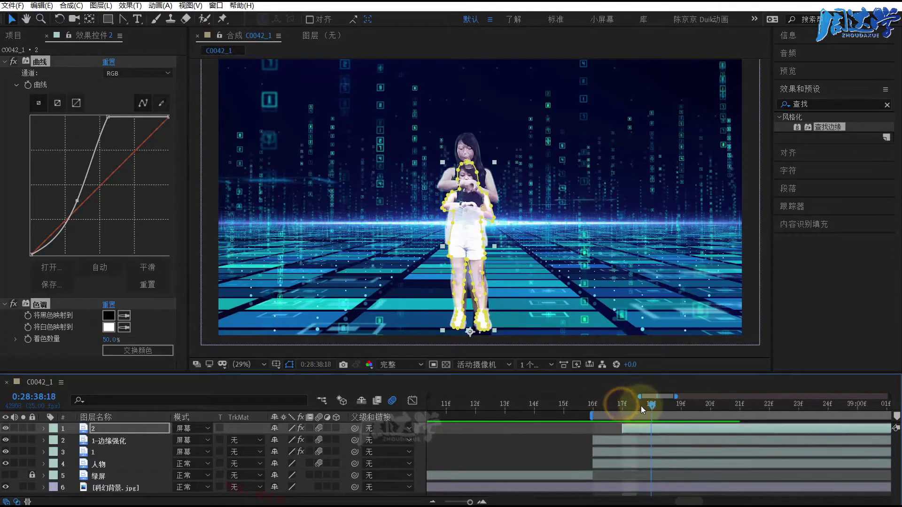
{"action": "left_click", "coordinate": [97, 463]}
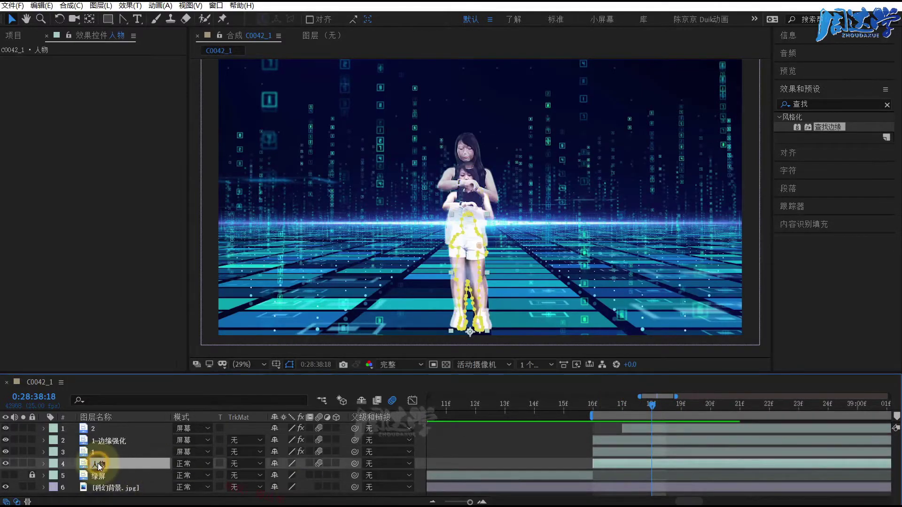
- Duplicate 人物, move the copy to the top, name it 3, and trim it to start at frame 18
{"action": "key", "text": "ctrl+d"}
{"action": "left_click_drag", "start_coordinate": [101, 462], "coordinate": [109, 429]}
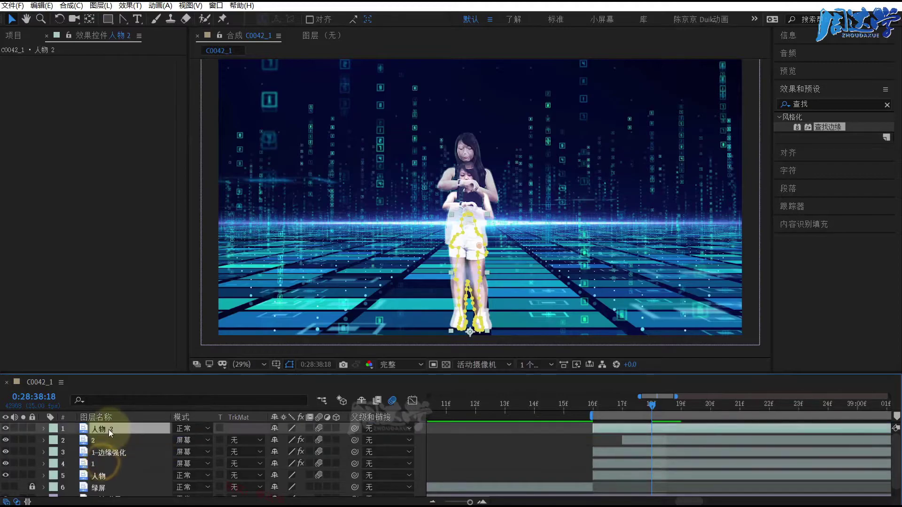
{"action": "right_click", "coordinate": [111, 430]}
{"action": "left_click", "coordinate": [121, 424]}
{"action": "type", "text": "3"}
{"action": "key", "text": "Return"}
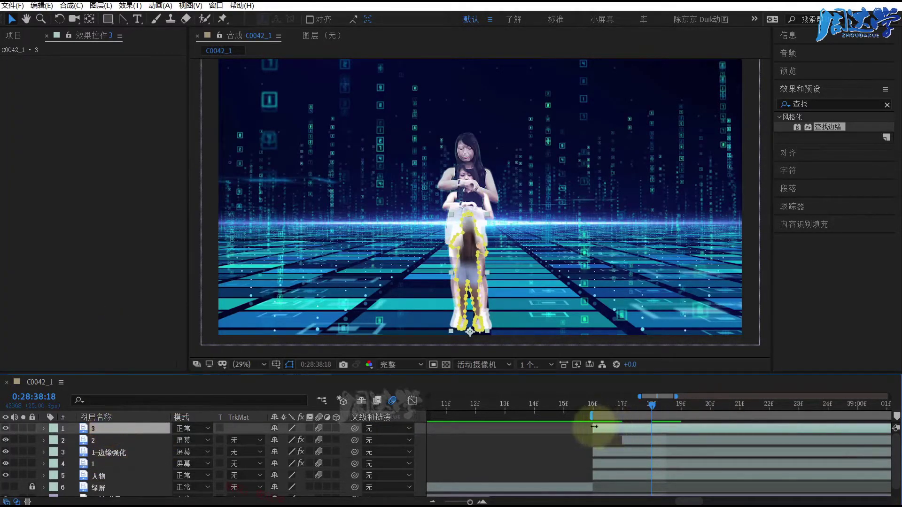
{"action": "left_click_drag", "start_coordinate": [593, 427], "coordinate": [652, 427]}
- Remove layer 3's Scale keyframes, paste Curves and Tint, and set it to Screen mode
{"action": "key", "text": "ctrl+alt+t"}
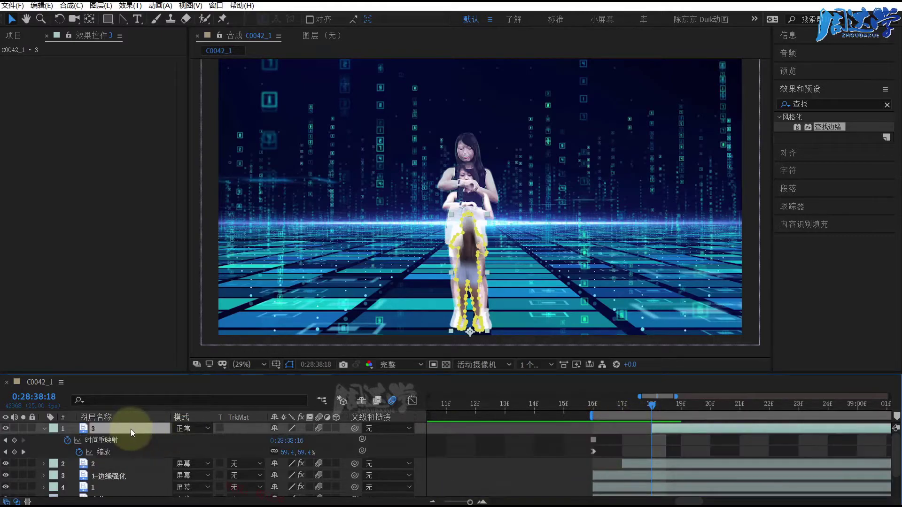
{"action": "key", "text": "shift+s"}
{"action": "left_click", "coordinate": [78, 452]}
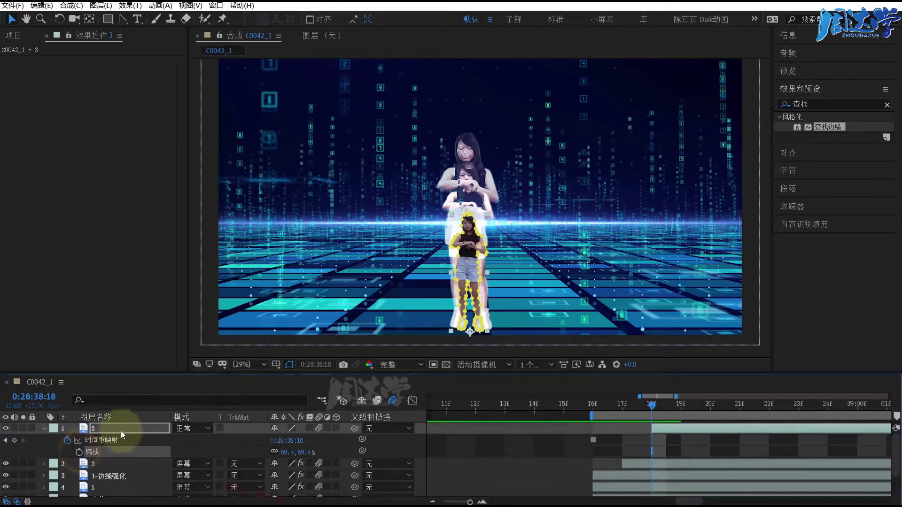
{"action": "left_click", "coordinate": [94, 427]}
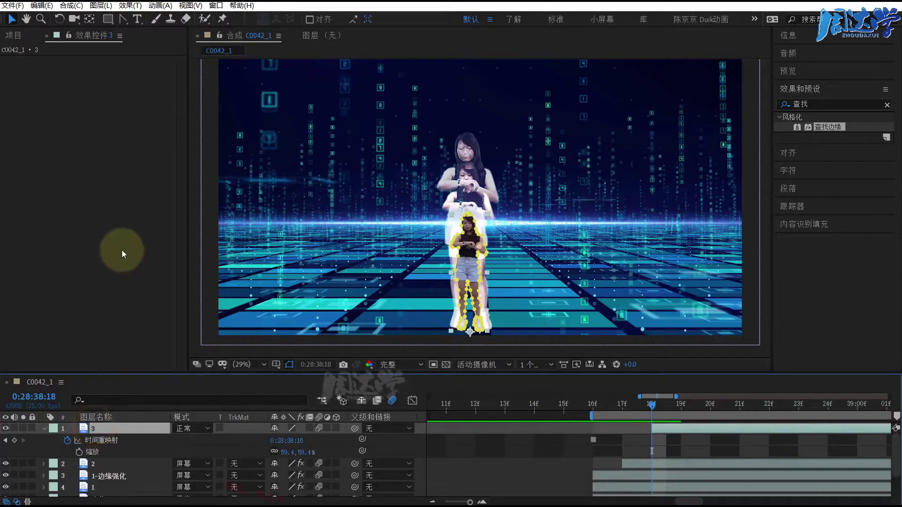
{"action": "key", "text": "ctrl+v"}
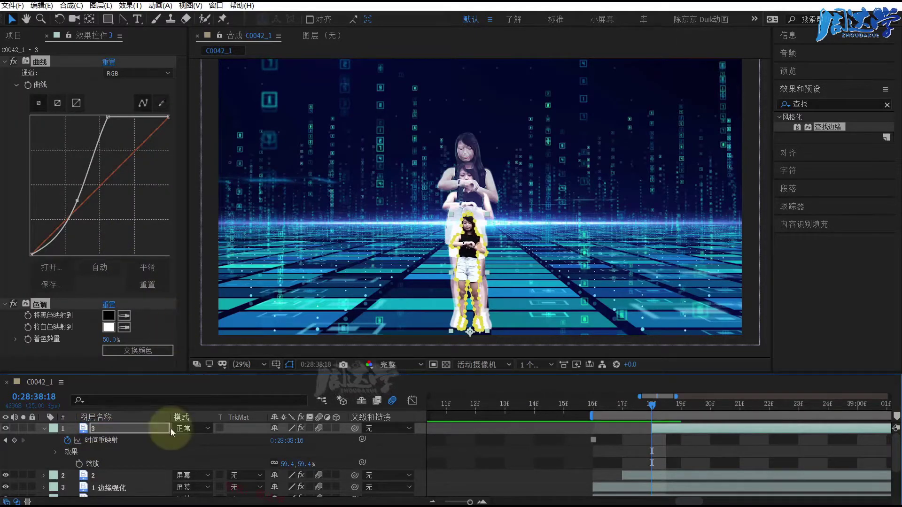
{"action": "left_click", "coordinate": [171, 428]}
{"action": "left_click", "coordinate": [207, 109]}
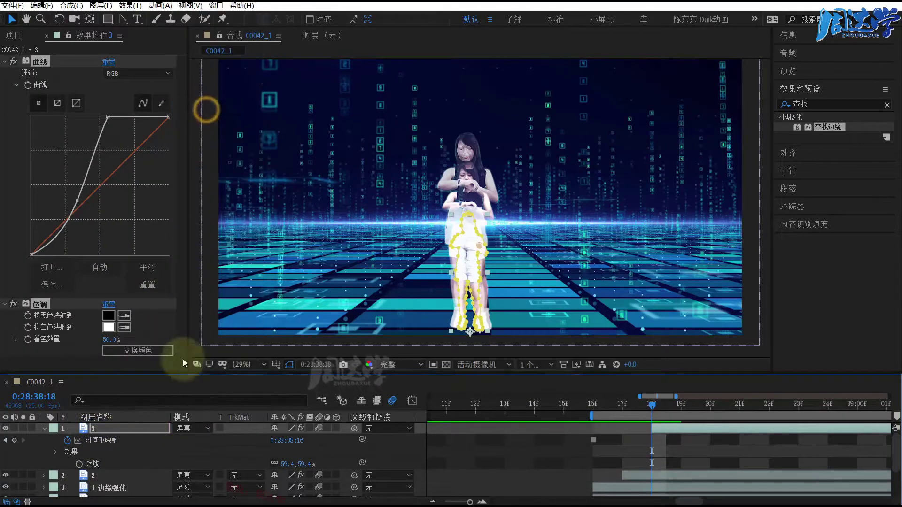
- Collapse layer 3 and preview the echo frames between 16 and 17
{"action": "left_click", "coordinate": [45, 429]}
{"action": "key", "text": "t"}
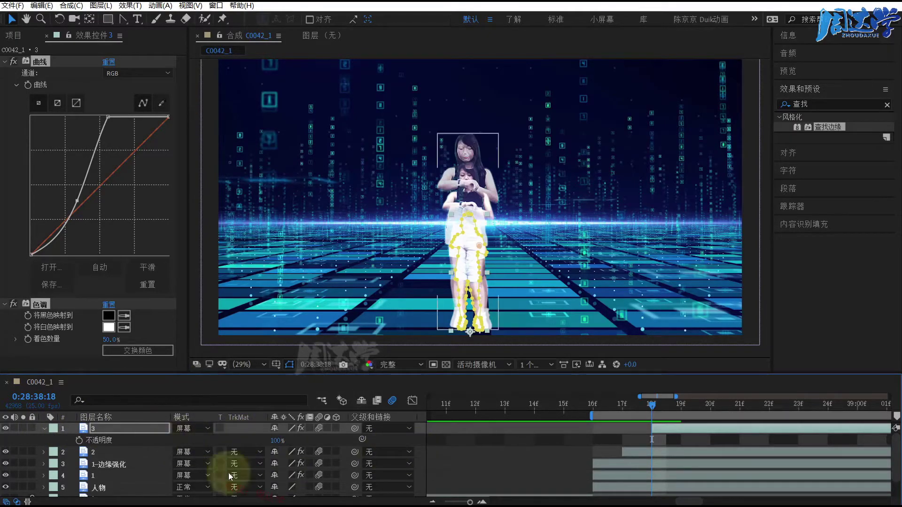
{"action": "left_click", "coordinate": [44, 428]}
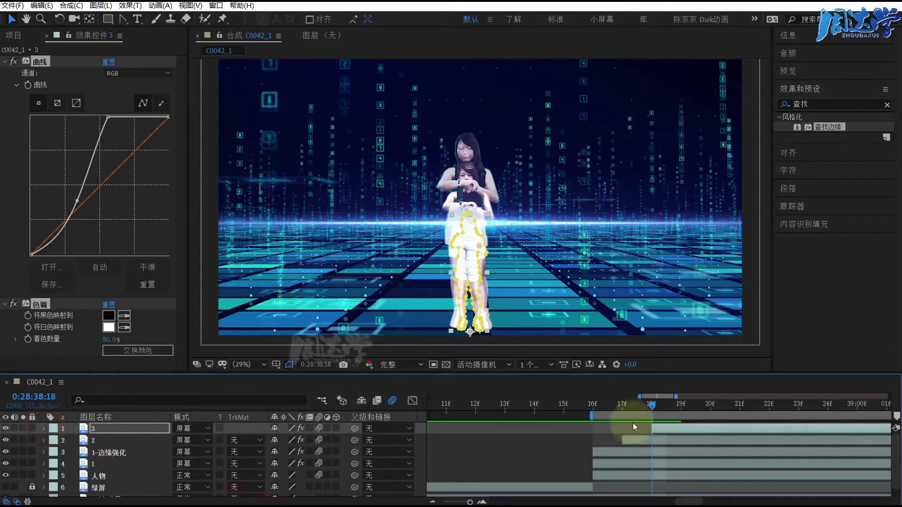
{"action": "left_click_drag", "start_coordinate": [625, 405], "coordinate": [594, 418]}
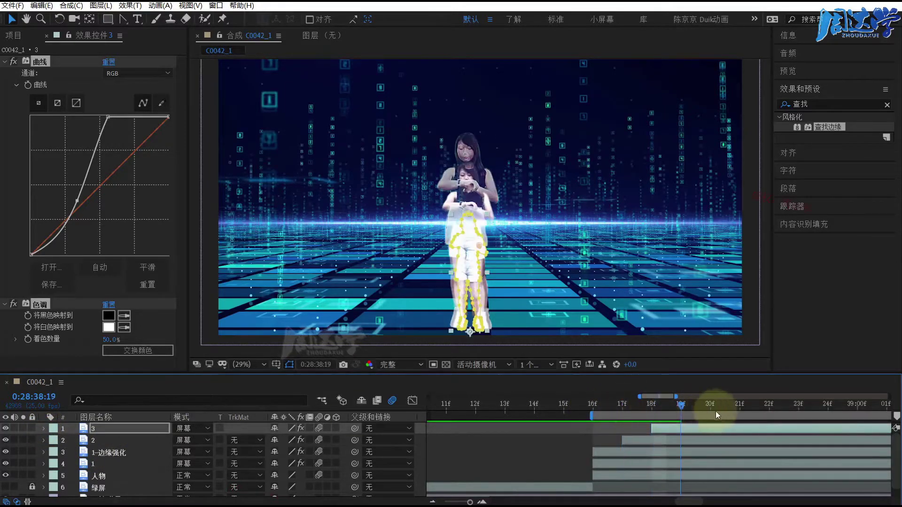
{"action": "left_click_drag", "start_coordinate": [594, 418], "coordinate": [593, 419]}
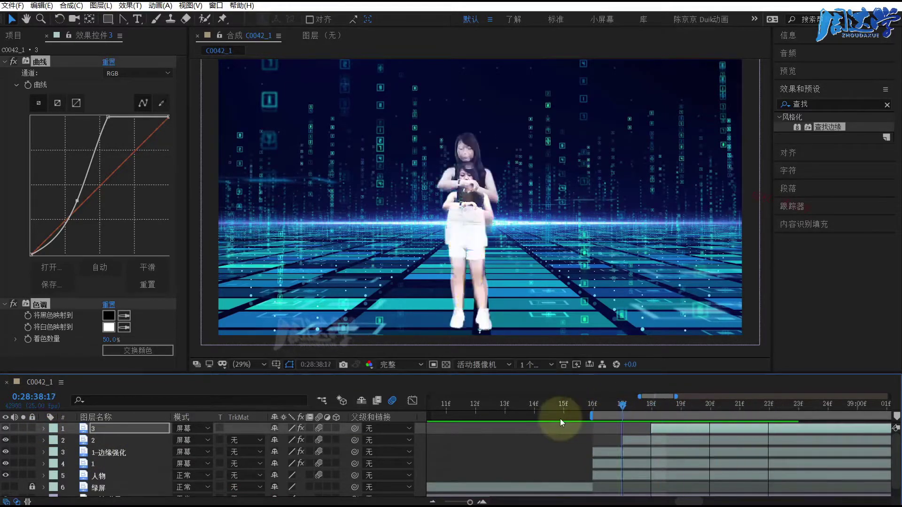
{"action": "left_click", "coordinate": [44, 463]}
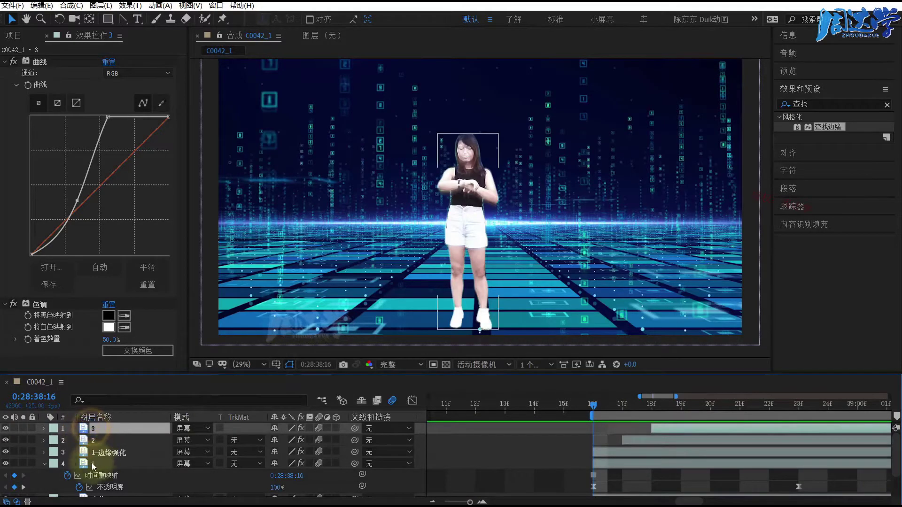
- Paste layer 1's Opacity fade keyframes onto layer 2 starting at 17f
{"action": "left_click", "coordinate": [92, 465]}
{"action": "key", "text": "u"}
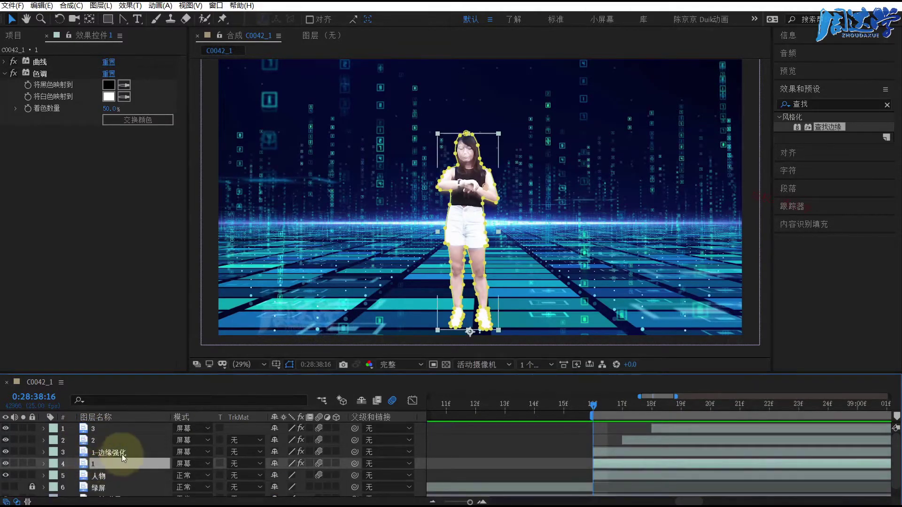
{"action": "key", "text": "t"}
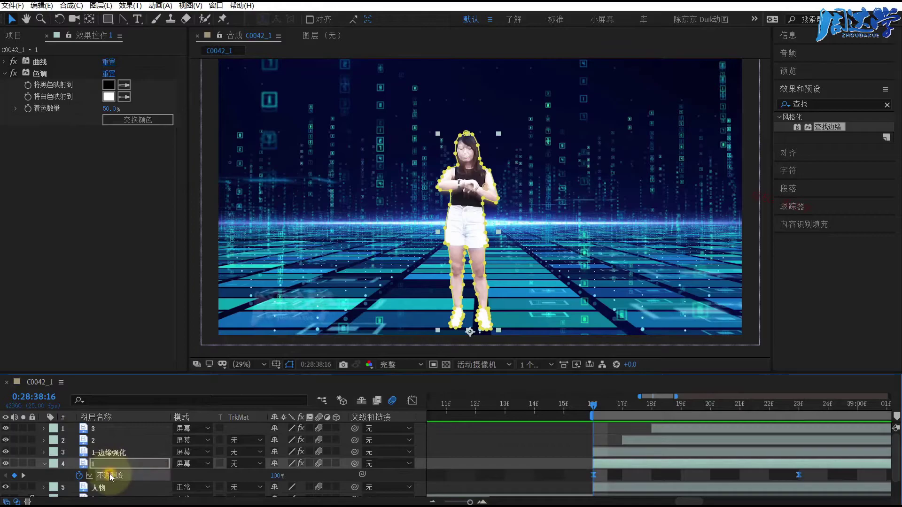
{"action": "left_click", "coordinate": [94, 439]}
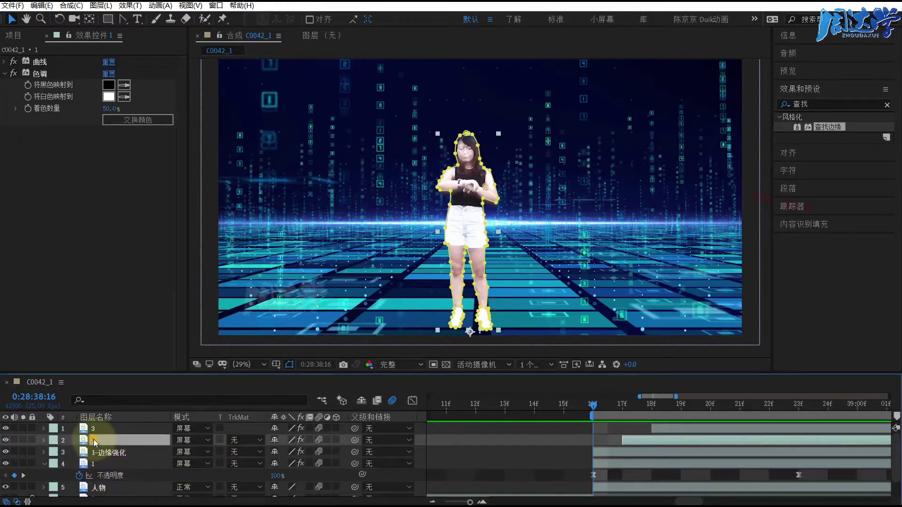
{"action": "key", "text": "t"}
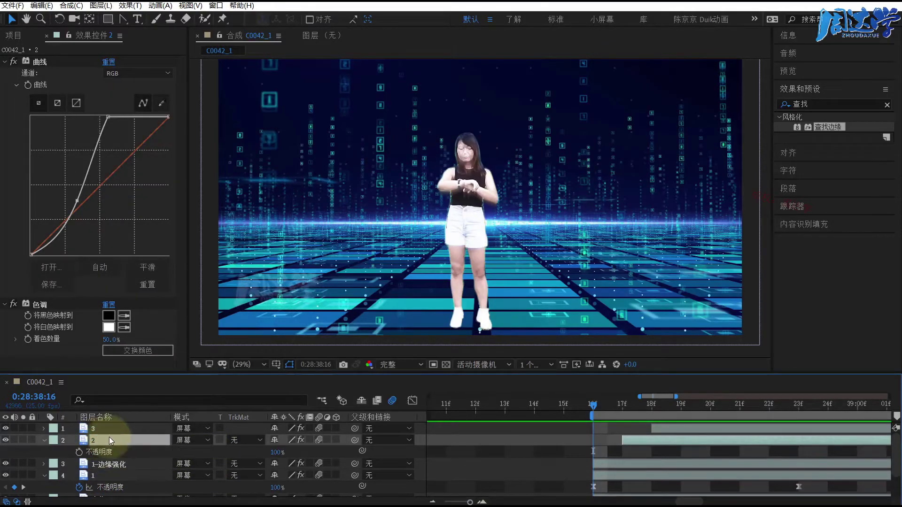
{"action": "left_click", "coordinate": [606, 405]}
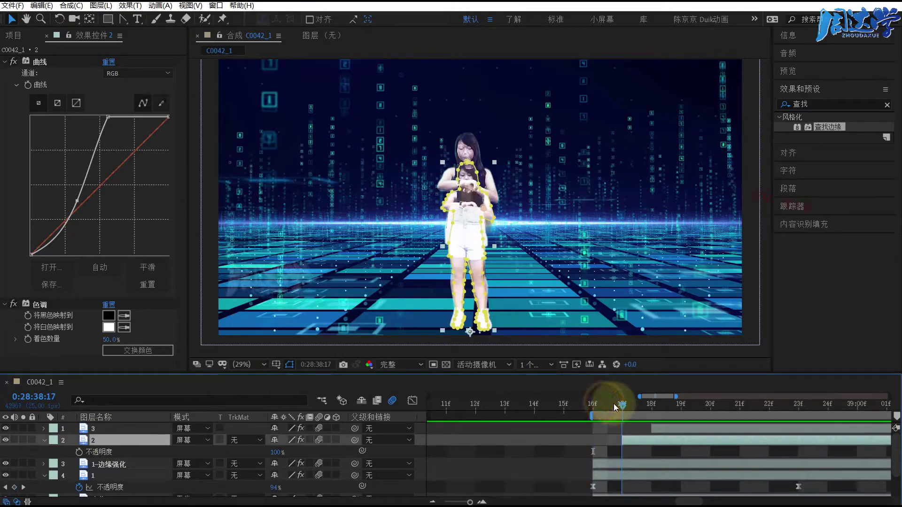
{"action": "left_click", "coordinate": [89, 452]}
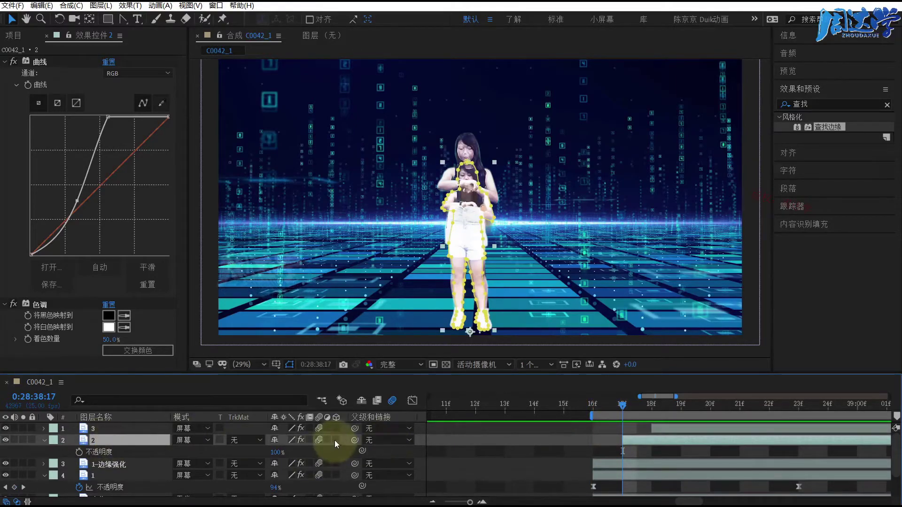
{"action": "key", "text": "ctrl+v"}
- Paste the same Opacity fade onto layer 3 at 18f and preview the staggered fades 16f–22f
{"action": "left_click", "coordinate": [651, 410]}
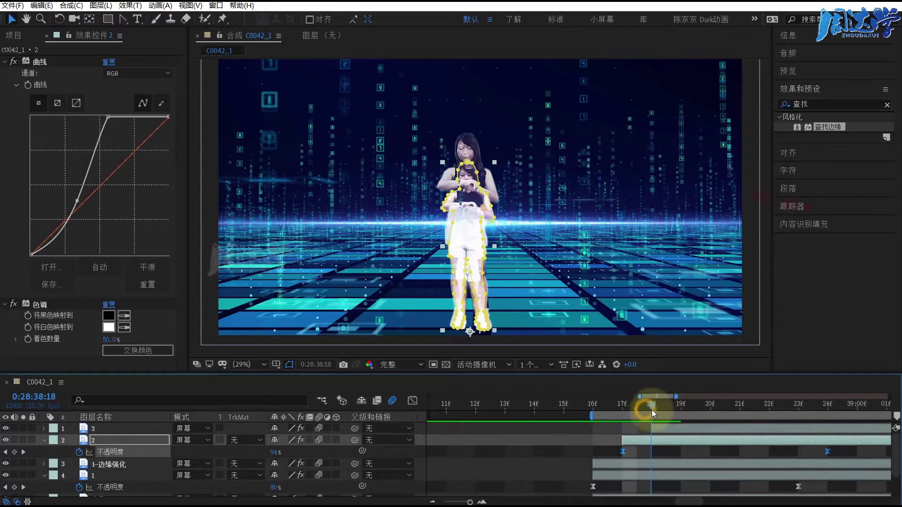
{"action": "left_click", "coordinate": [663, 430]}
{"action": "key", "text": "alt+bracketleft"}
{"action": "key", "text": "t"}
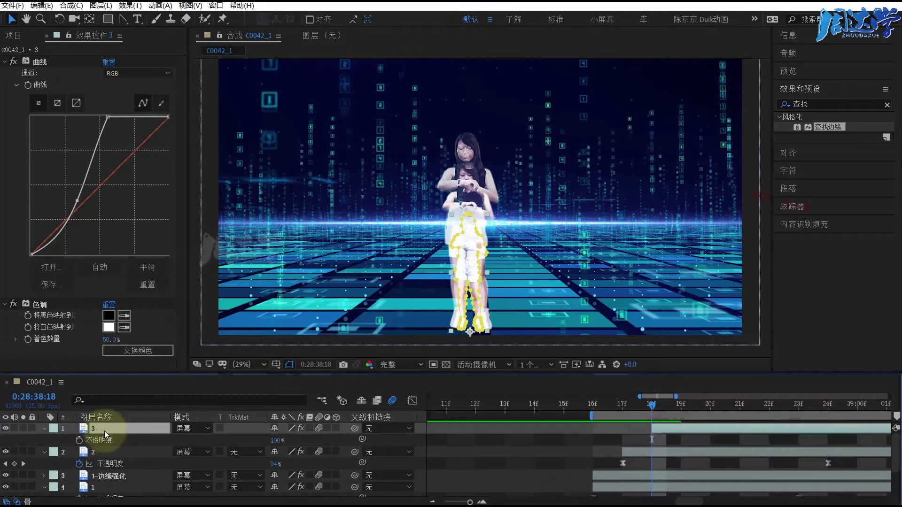
{"action": "left_click", "coordinate": [99, 441]}
{"action": "key", "text": "ctrl+v"}
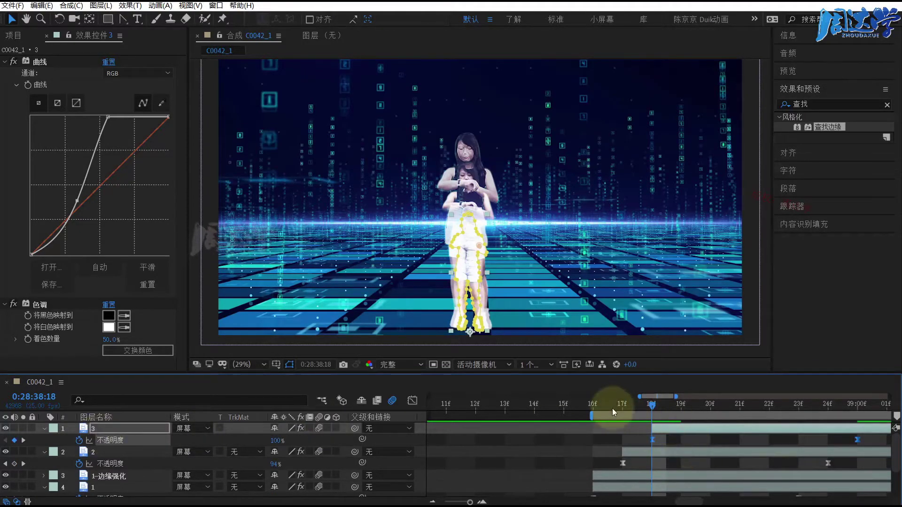
{"action": "left_click", "coordinate": [583, 407]}
{"action": "mouse_move", "coordinate": [582, 407]}
{"action": "left_mouse_down"}
{"action": "mouse_move", "coordinate": [714, 425]}
{"action": "mouse_move", "coordinate": [538, 407]}
{"action": "left_mouse_up"}
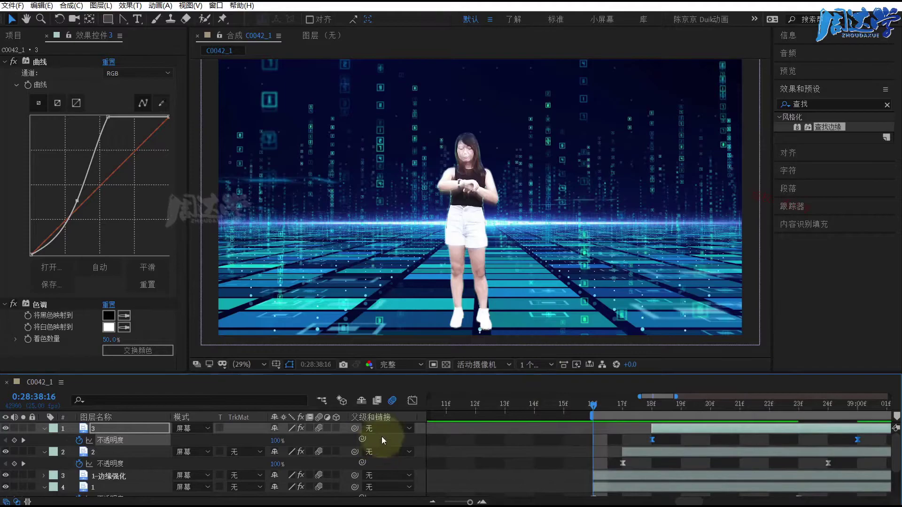
- Collapse the expanded properties of layers 3, 2, 1-边缘强化 and 1
{"action": "left_click", "coordinate": [44, 429]}
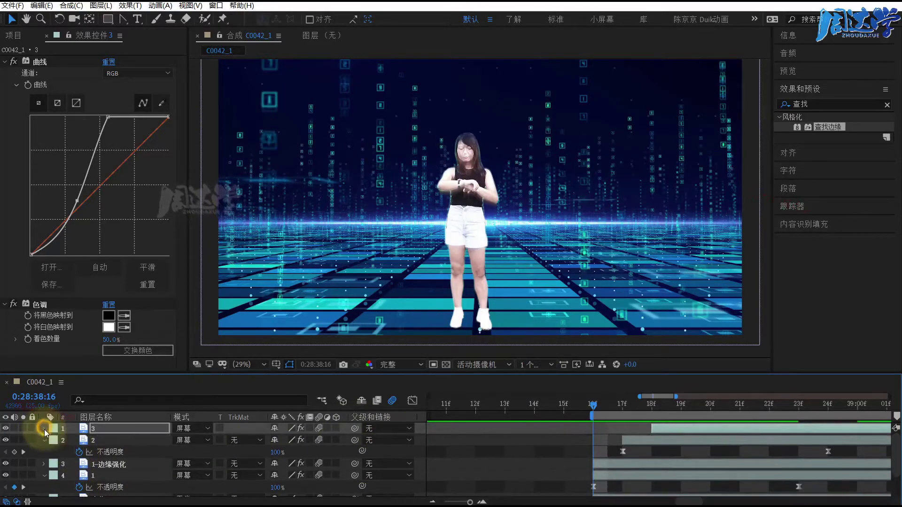
{"action": "left_click", "coordinate": [45, 438]}
{"action": "left_click", "coordinate": [44, 452]}
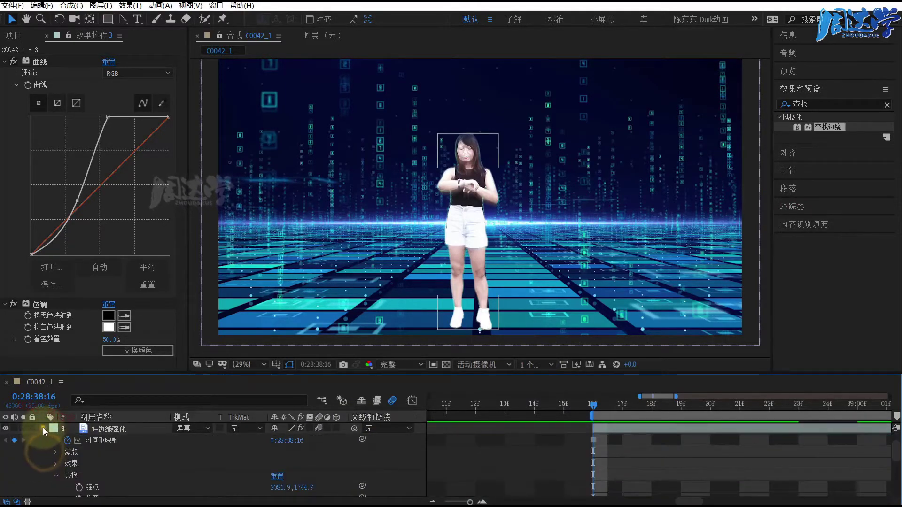
{"action": "left_click", "coordinate": [44, 428]}
{"action": "left_click", "coordinate": [42, 445]}
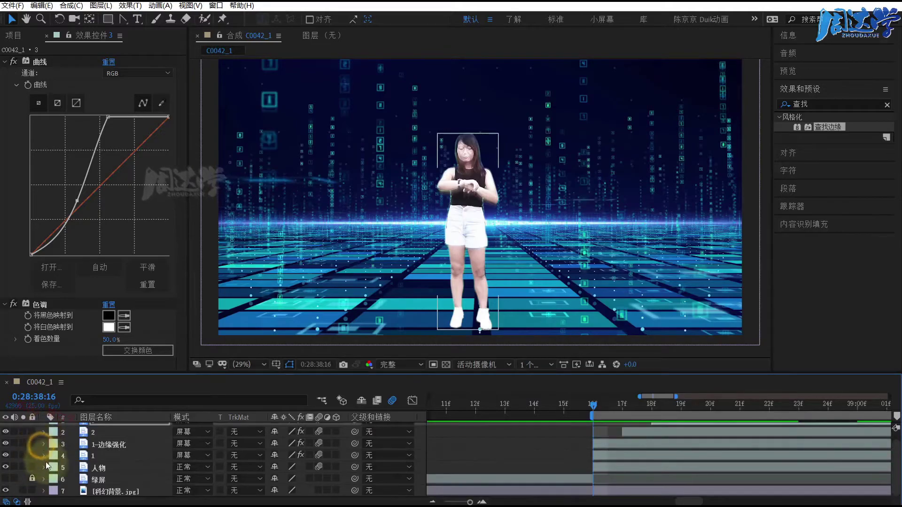
- Duplicate the 人物 layer and rename the copy 模糊光
{"action": "left_click", "coordinate": [106, 467]}
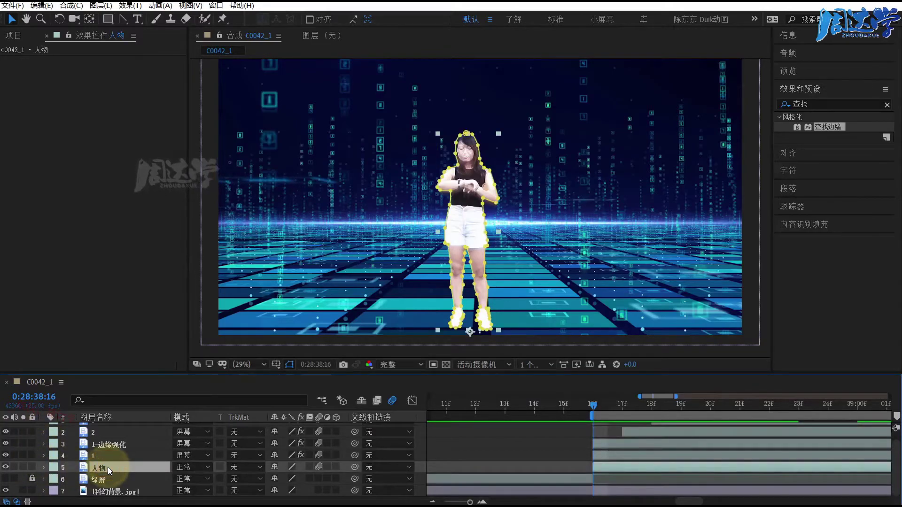
{"action": "key", "text": "ctrl+d"}
{"action": "right_click", "coordinate": [104, 465]}
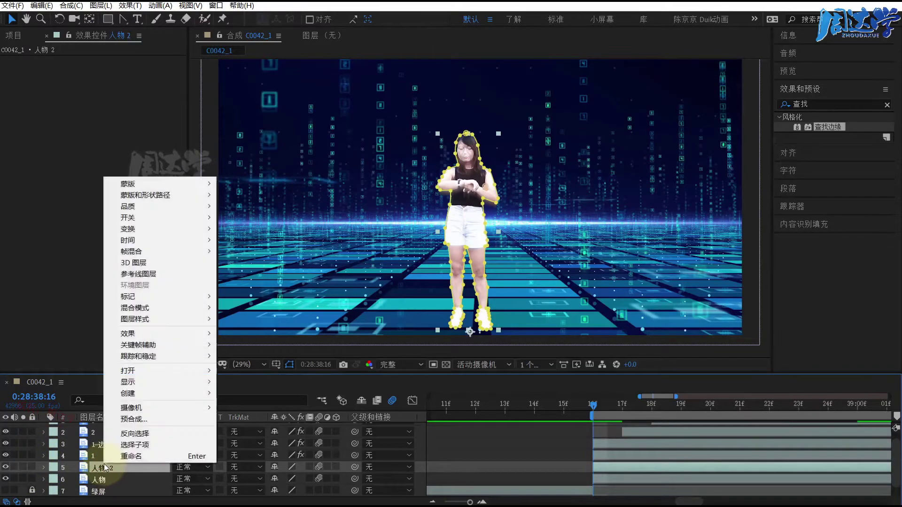
{"action": "left_click", "coordinate": [131, 454]}
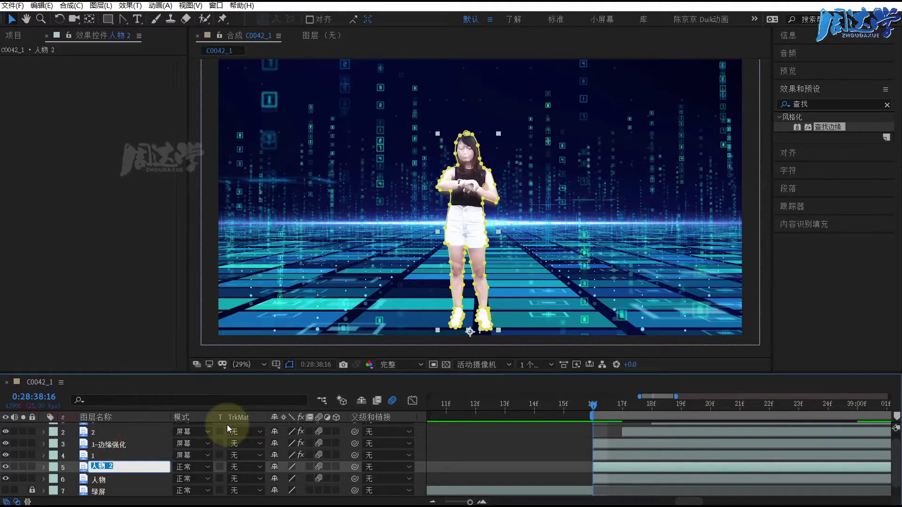
{"action": "type", "text": "模糊"}
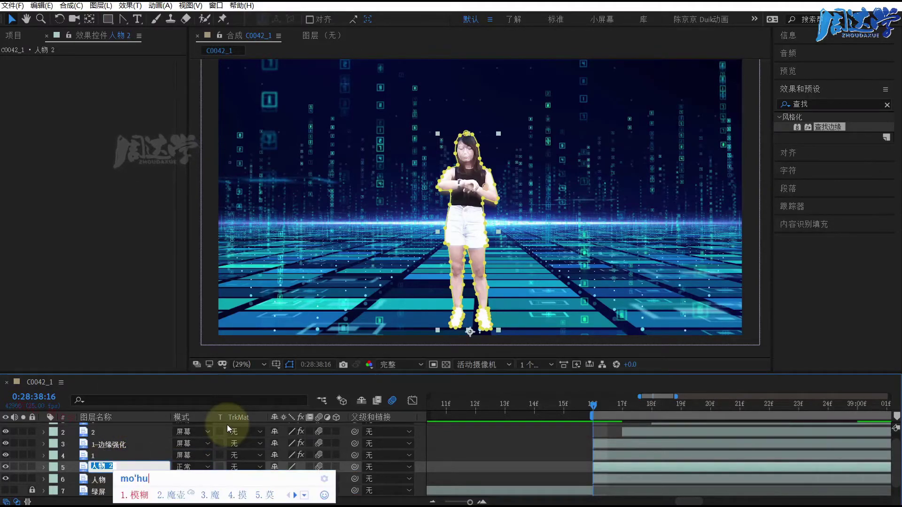
{"action": "type", "text": "光"}
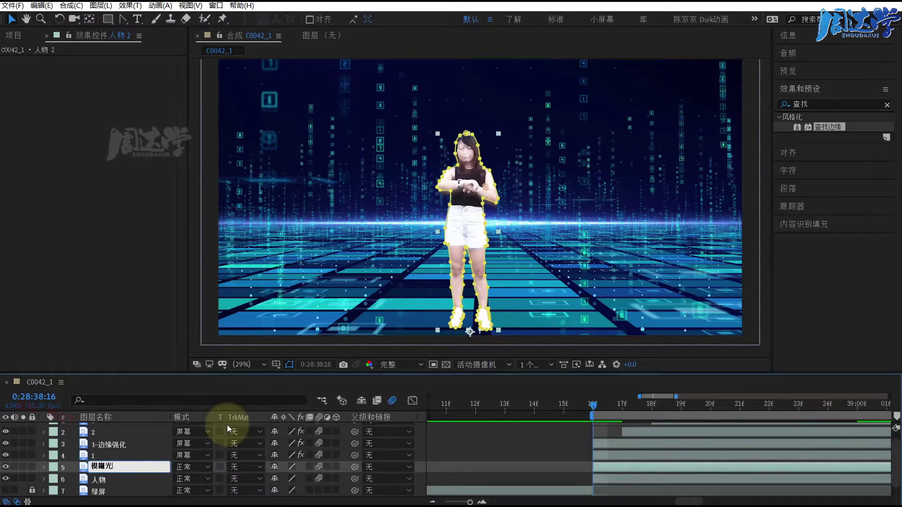
{"action": "key", "text": "Return"}
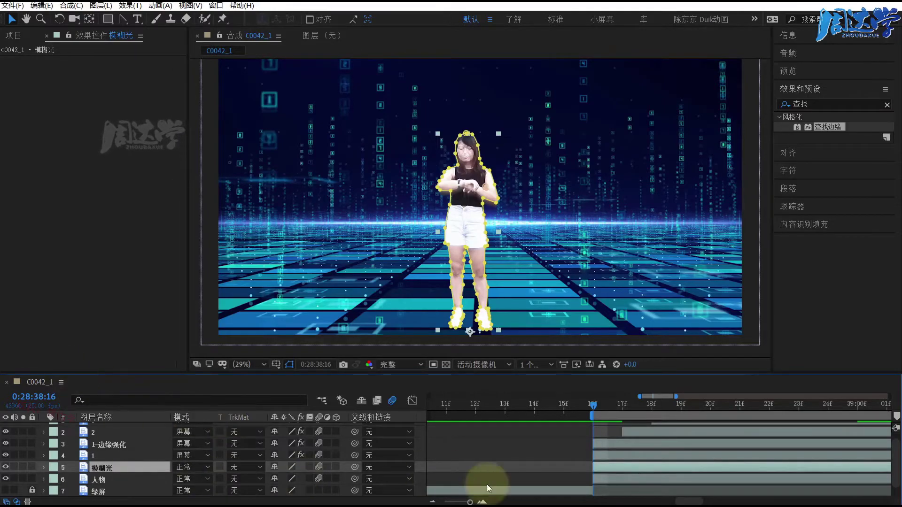
{"action": "scroll", "coordinate": [633, 447], "scroll_direction": "up", "scroll_amount": 1}
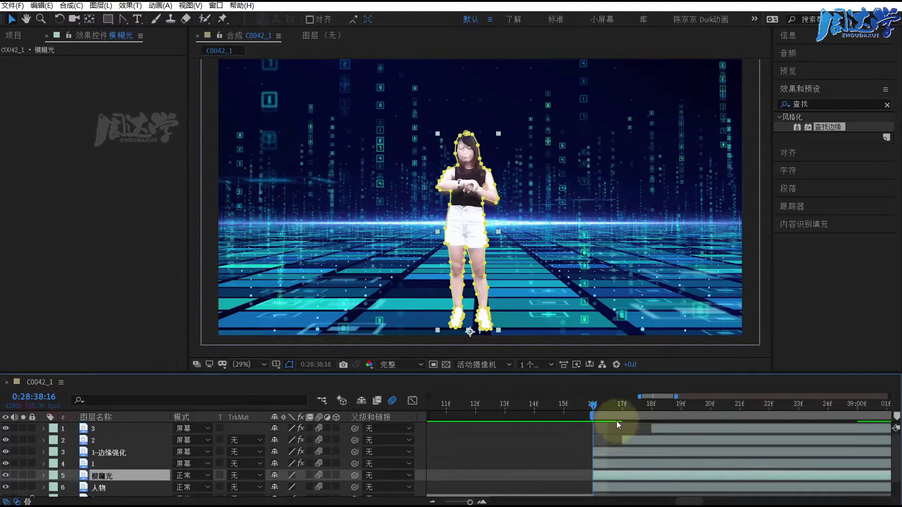
- At frame 17, delete 模糊光's Scale keyframes so it holds a static 85.5% scale
{"action": "left_click_drag", "start_coordinate": [599, 407], "coordinate": [621, 409]}
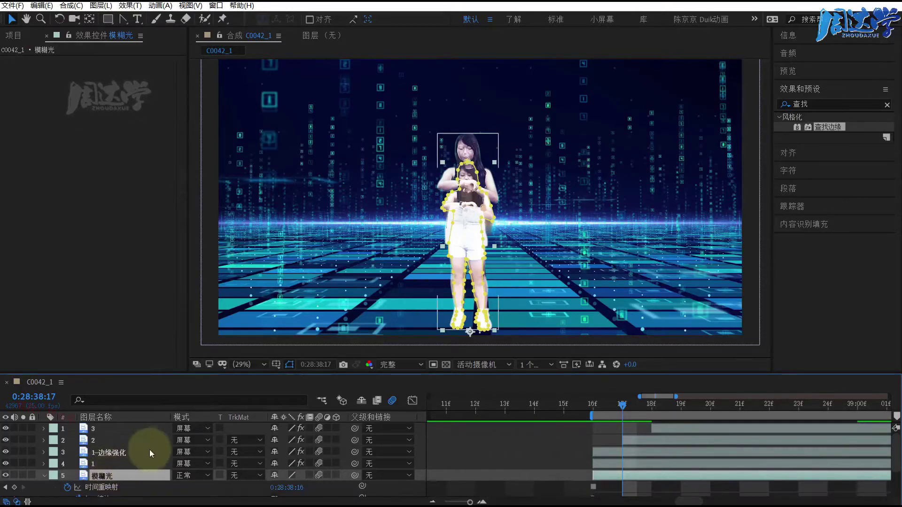
{"action": "key", "text": "u"}
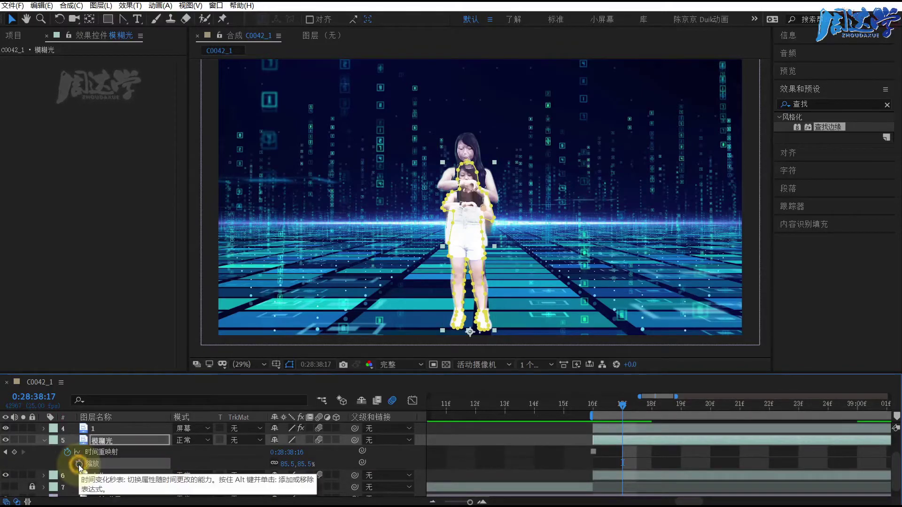
{"action": "left_click", "coordinate": [80, 465]}
{"action": "left_click", "coordinate": [103, 441]}
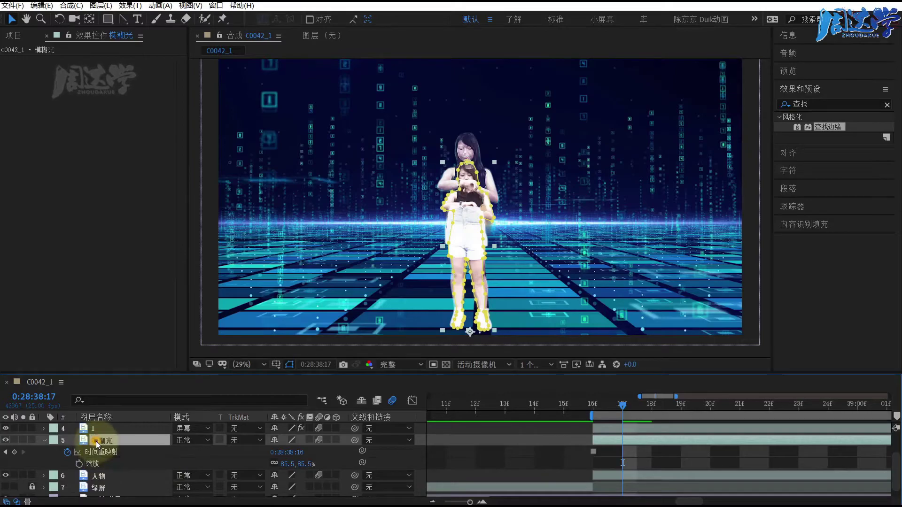
{"action": "left_click", "coordinate": [75, 33]}
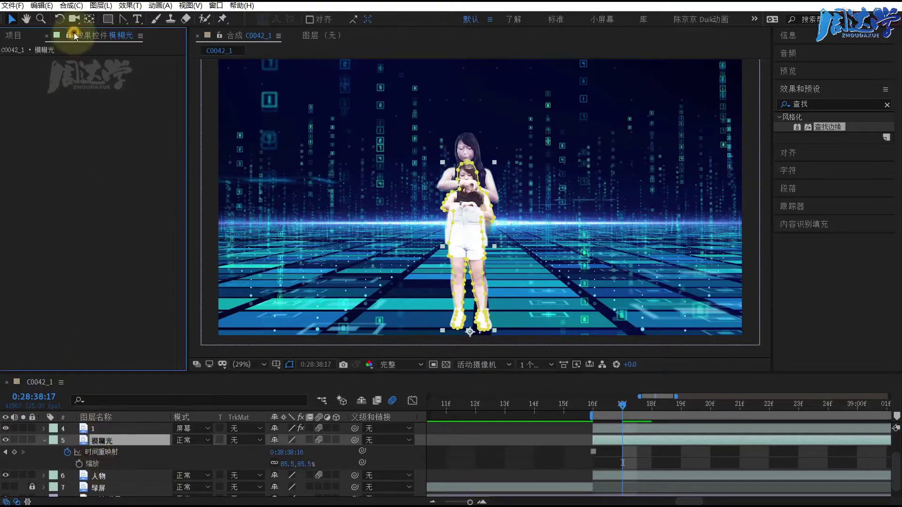
- Copy the Curves, Tint and Find Edges effects from layer 1-边缘强化
{"action": "left_click", "coordinate": [45, 440]}
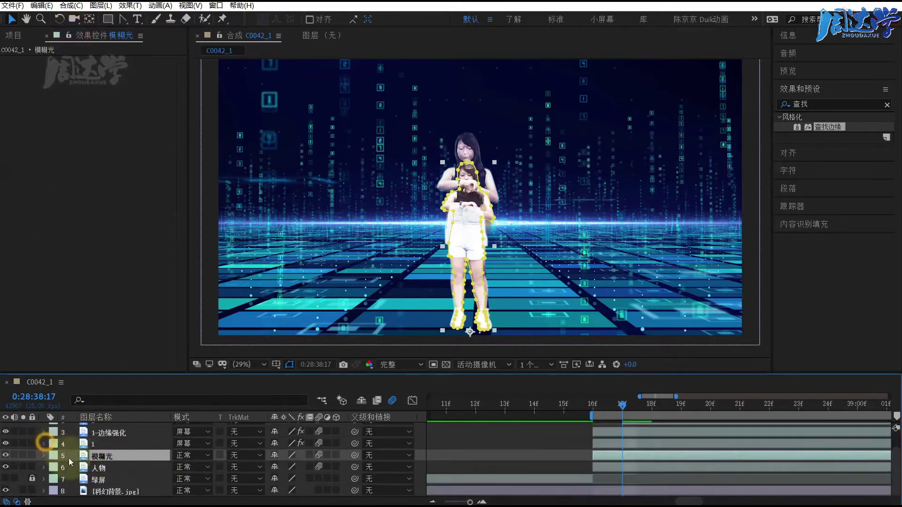
{"action": "left_click", "coordinate": [99, 452]}
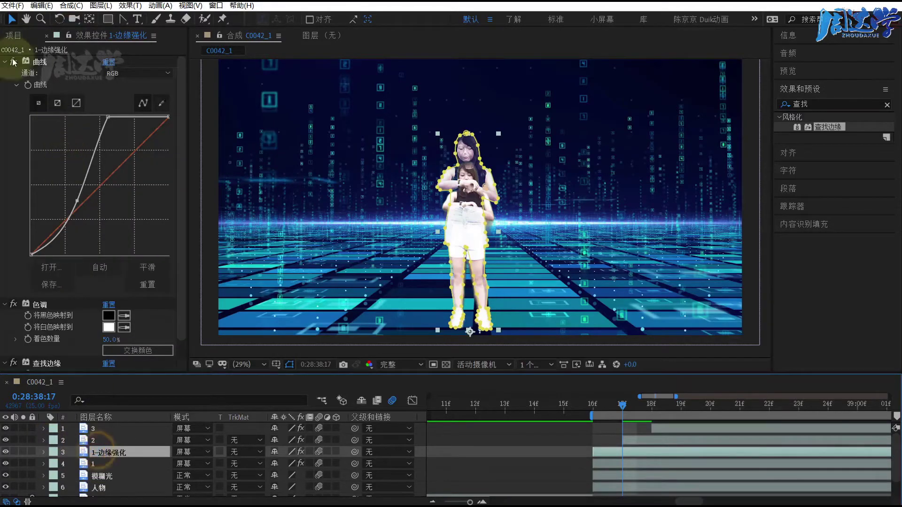
{"action": "left_click", "coordinate": [5, 61]}
{"action": "left_click", "coordinate": [40, 61]}
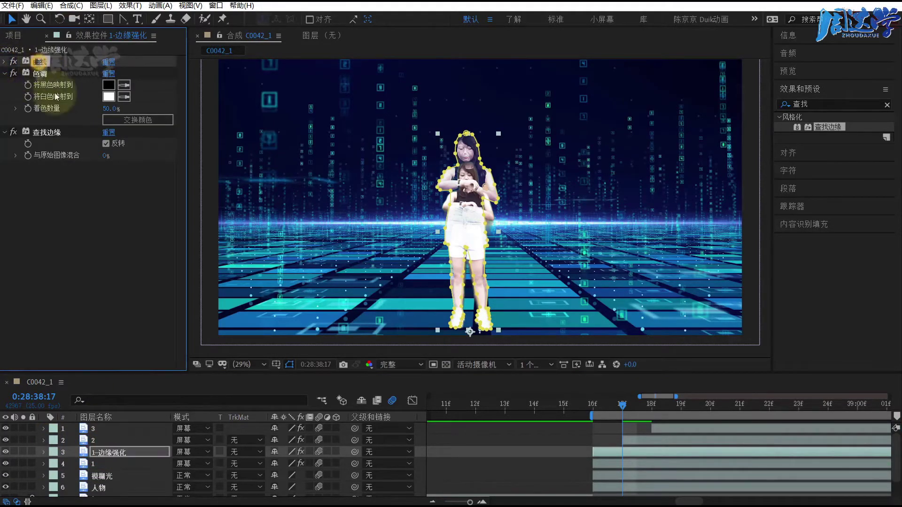
{"action": "left_click", "coordinate": [47, 132], "text": "shift"}
{"action": "left_click", "coordinate": [42, 6]}
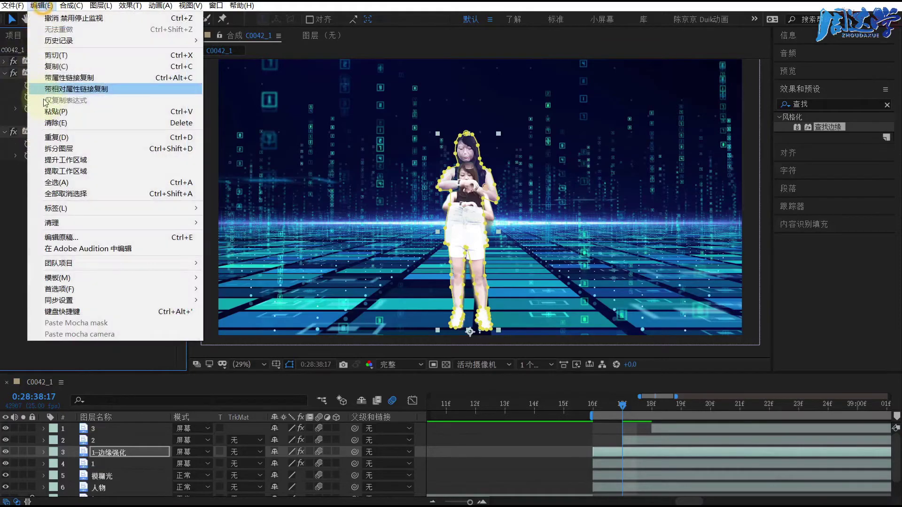
{"action": "left_click", "coordinate": [54, 68]}
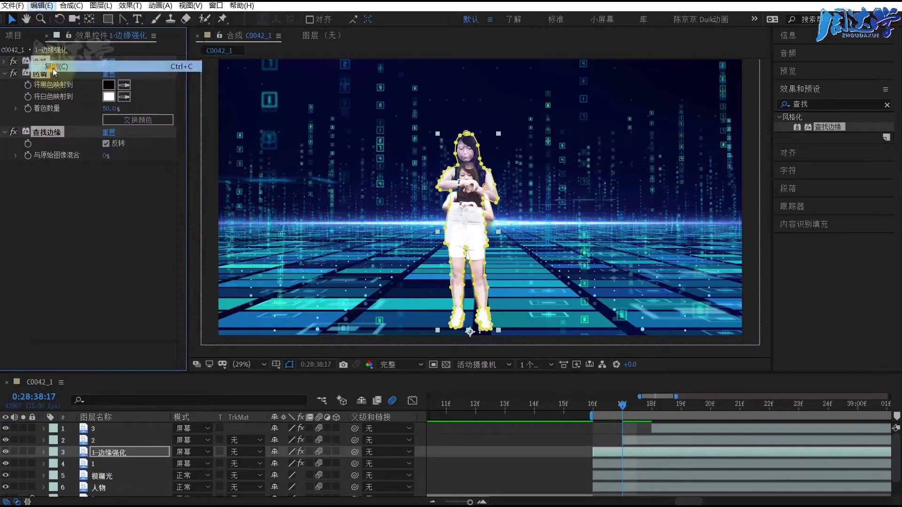
- Paste the three effects onto 模糊光 and raise Tint's amount to 100%
{"action": "left_click", "coordinate": [98, 477]}
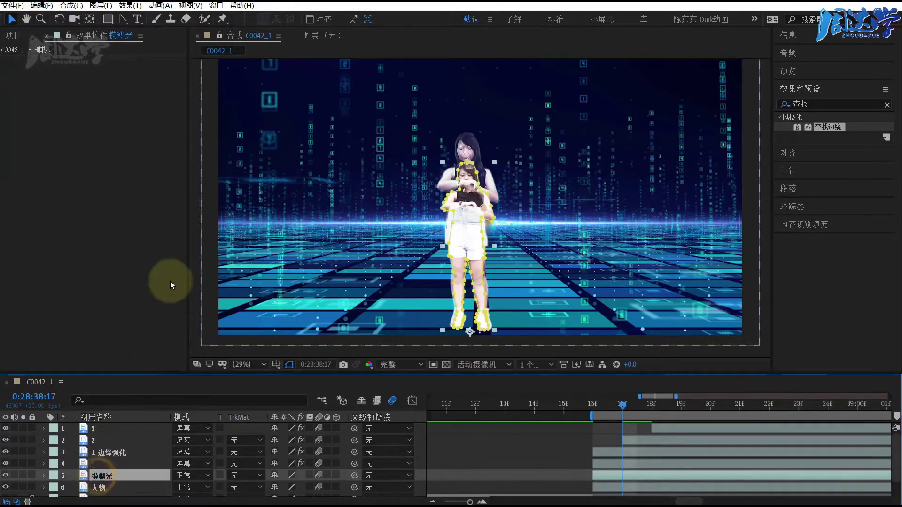
{"action": "key", "text": "ctrl+v"}
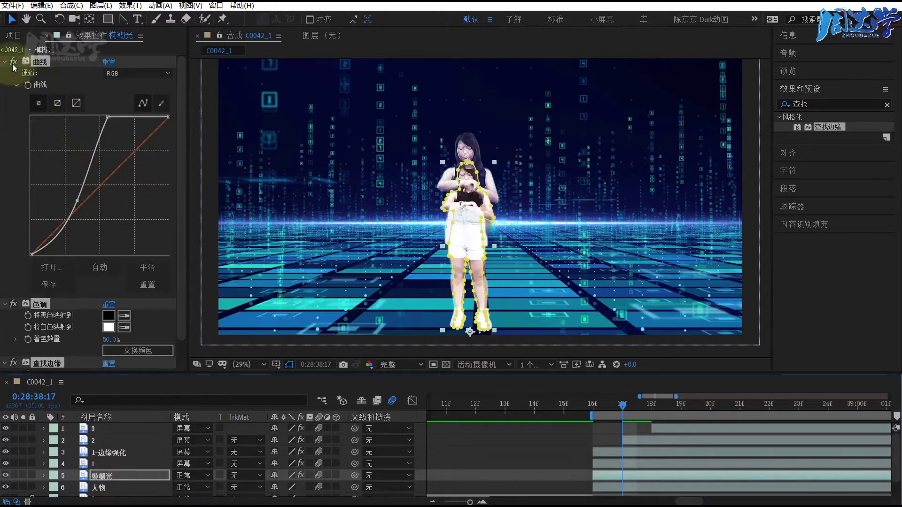
{"action": "left_click", "coordinate": [5, 61], "text": "ctrl"}
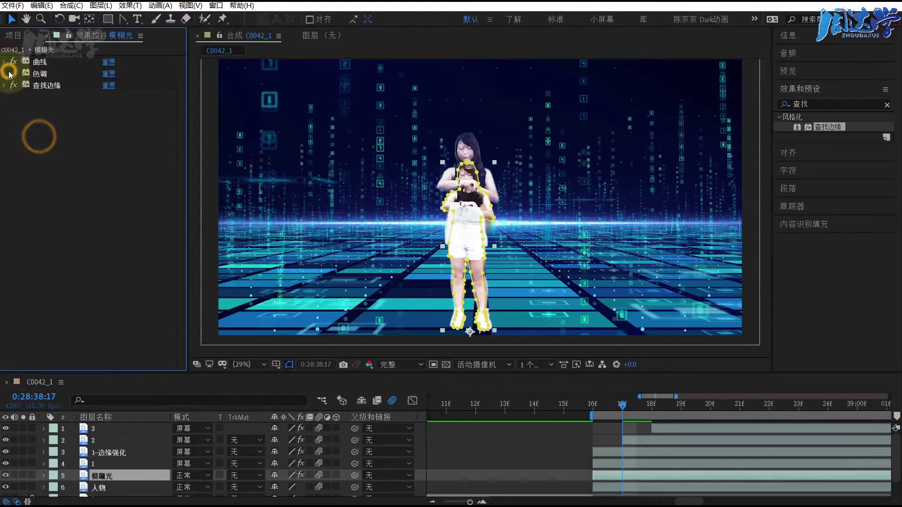
{"action": "left_click", "coordinate": [4, 73]}
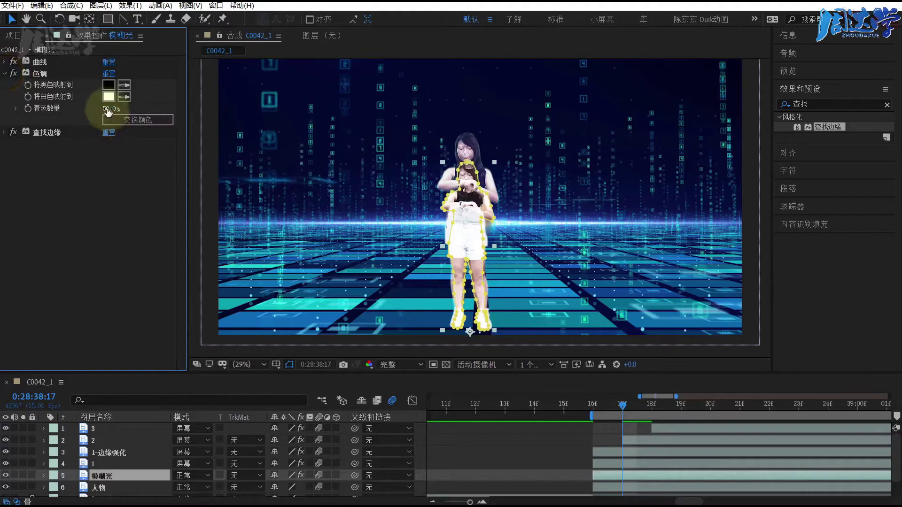
{"action": "mouse_move", "coordinate": [112, 109]}
{"action": "left_mouse_down"}
{"action": "mouse_move", "coordinate": [245, 122]}
{"action": "mouse_move", "coordinate": [127, 198]}
{"action": "left_mouse_up"}
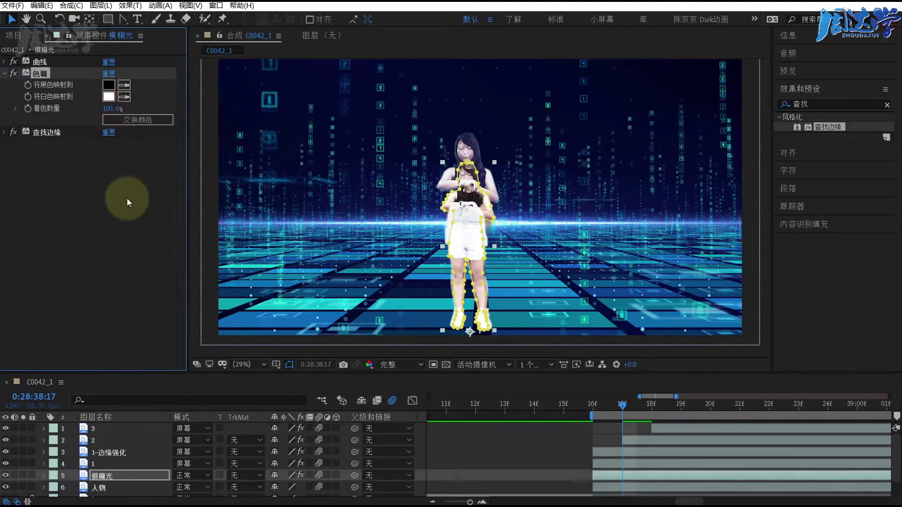
{"action": "left_click", "coordinate": [104, 182]}
{"action": "left_click", "coordinate": [61, 150]}
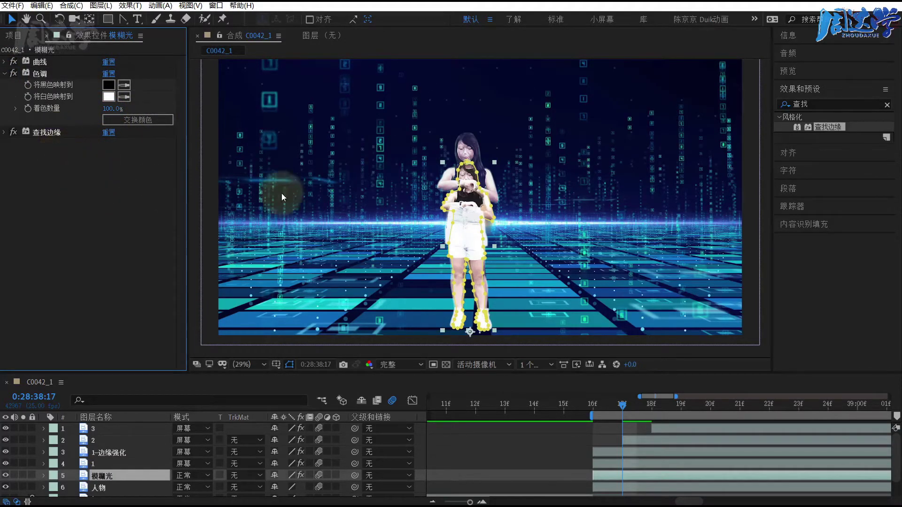
{"action": "double_click", "coordinate": [824, 105]}
- Search the CC effects and apply CC Radial Fast Blur to 模糊光
{"action": "type", "text": "C"}
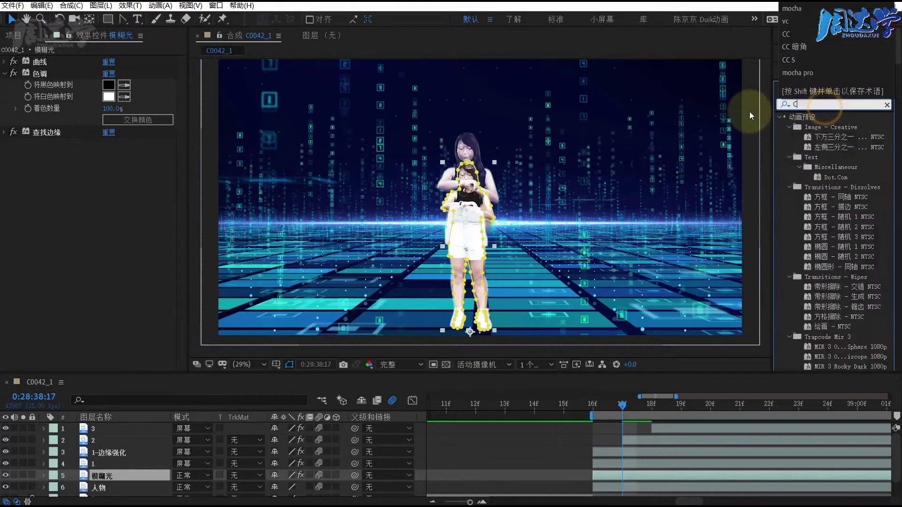
{"action": "type", "text": "C"}
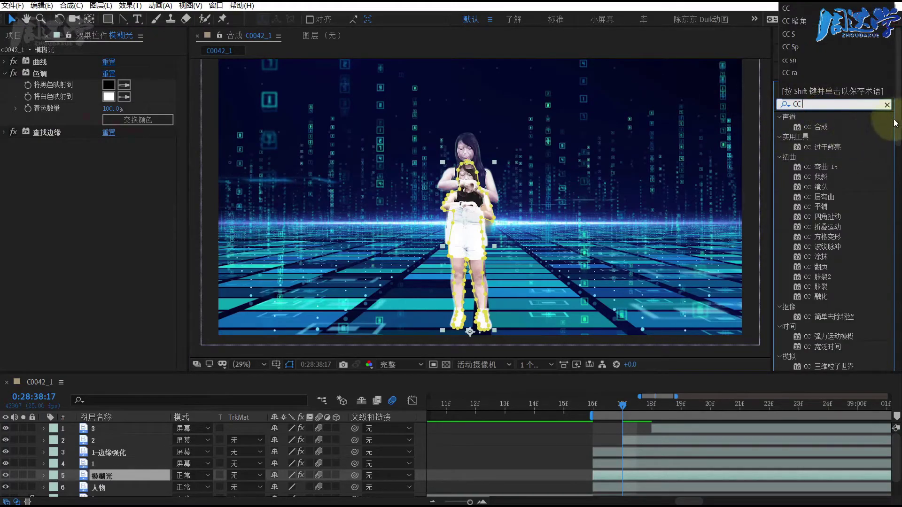
{"action": "scroll", "coordinate": [892, 141], "scroll_direction": "down", "scroll_amount": 5}
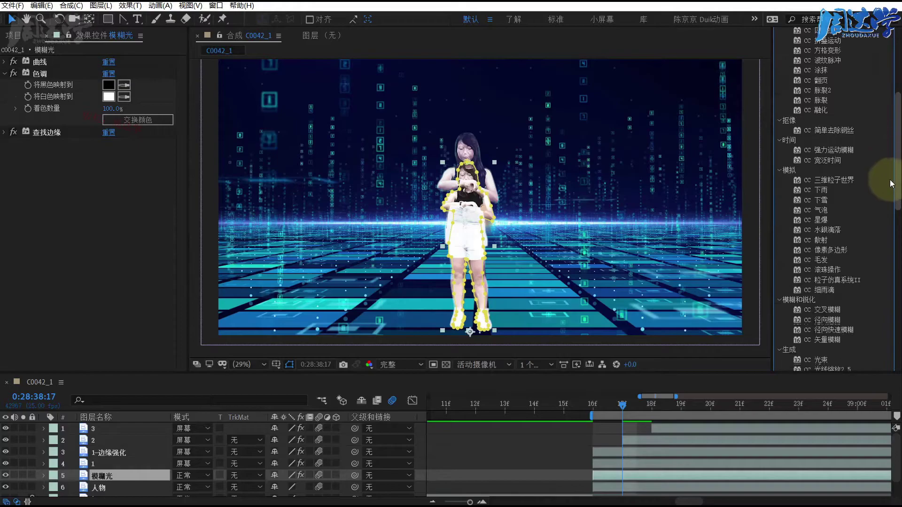
{"action": "scroll", "coordinate": [892, 184], "scroll_direction": "down", "scroll_amount": 2}
{"action": "scroll", "coordinate": [889, 198], "scroll_direction": "down", "scroll_amount": 1}
{"action": "left_click_drag", "start_coordinate": [827, 268], "coordinate": [336, 260]}
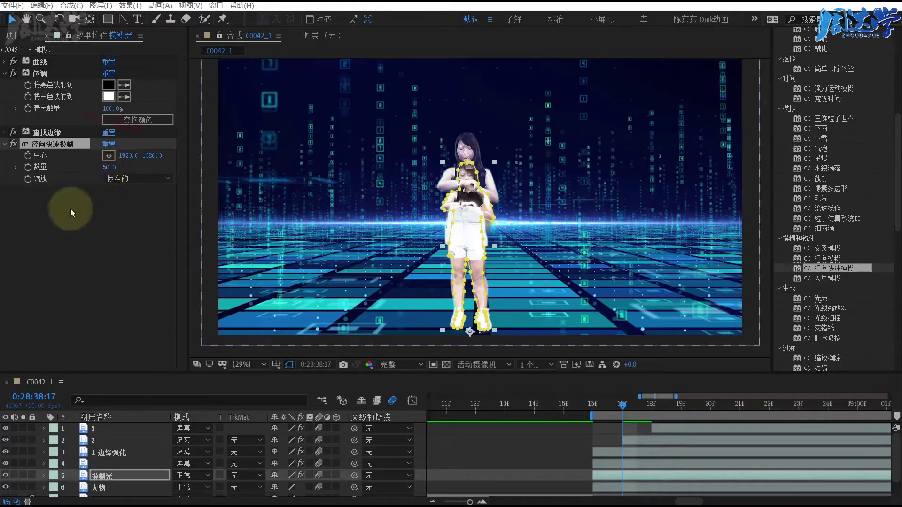
- Centre the radial blur on the figure's upper body and set its Amount to 85
{"action": "left_click", "coordinate": [109, 156]}
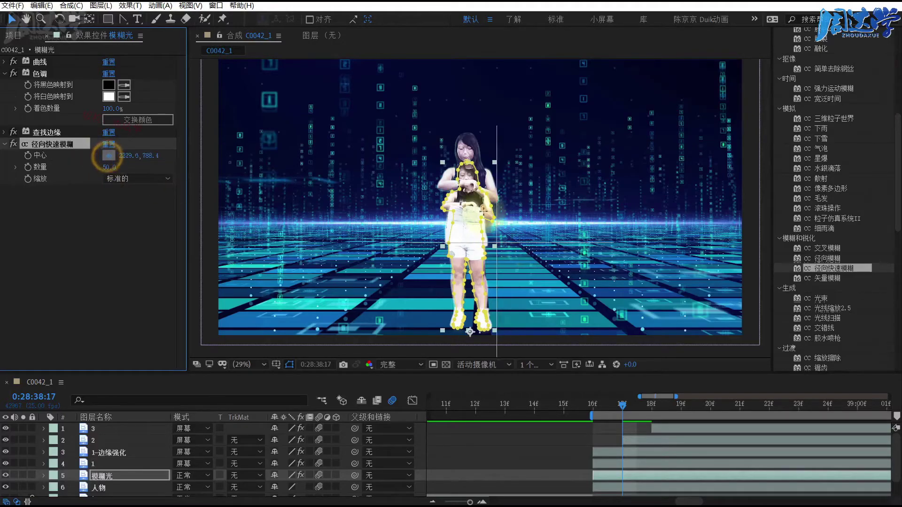
{"action": "left_click", "coordinate": [469, 192]}
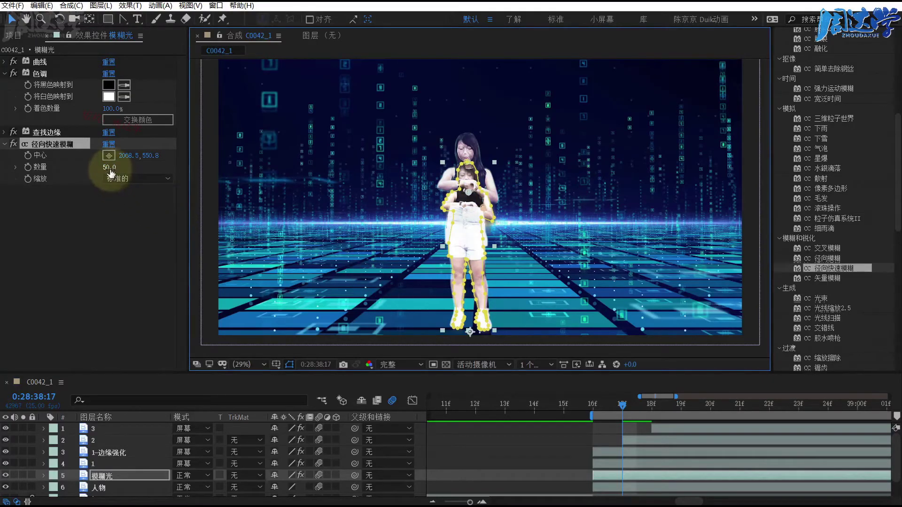
{"action": "left_click_drag", "start_coordinate": [110, 169], "coordinate": [174, 164]}
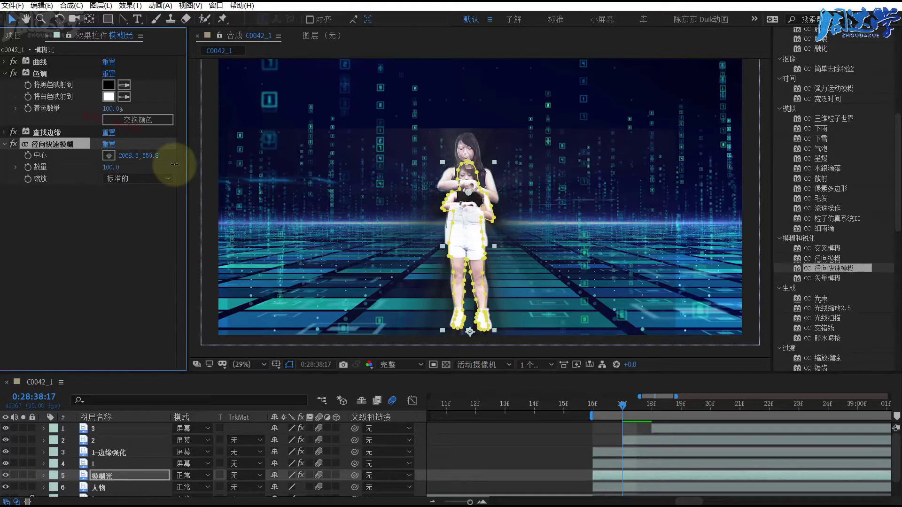
{"action": "left_click_drag", "start_coordinate": [175, 164], "coordinate": [113, 175]}
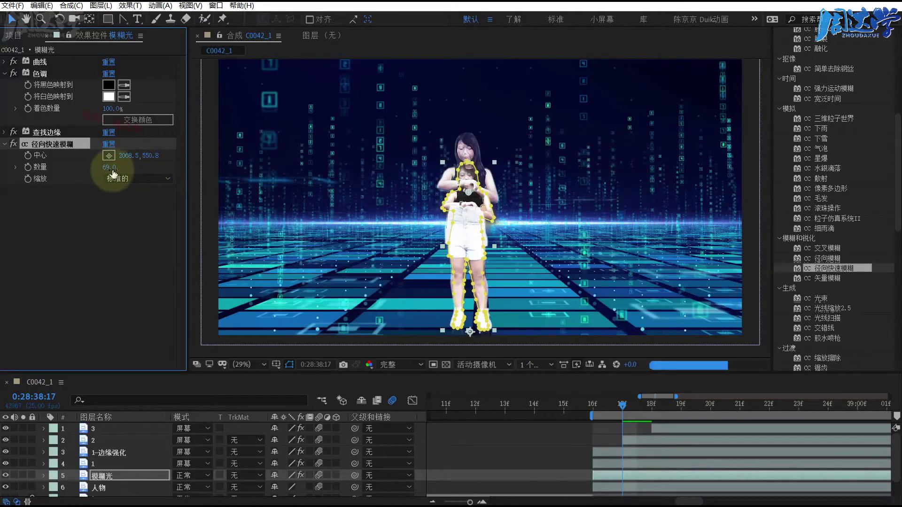
{"action": "left_click", "coordinate": [110, 168]}
{"action": "type", "text": "85"}
{"action": "key", "text": "Return"}
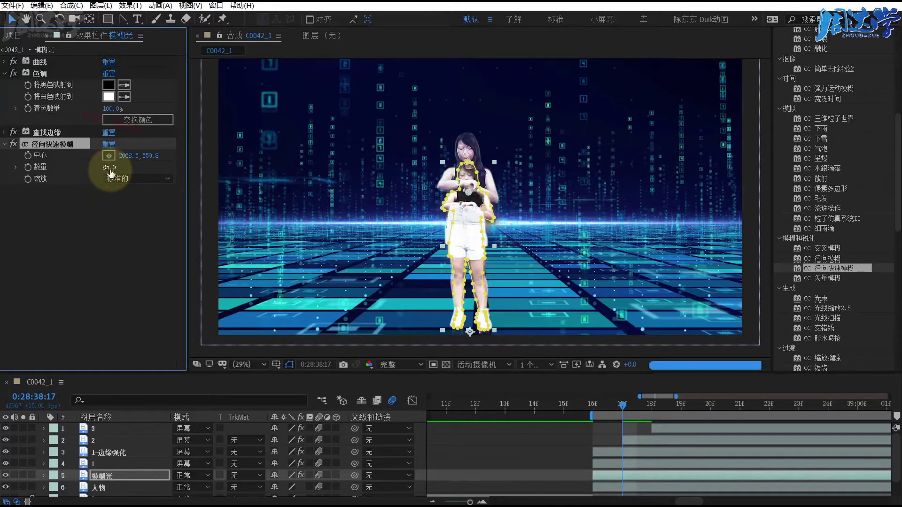
- Set 模糊光's blending mode to Screen and solo the layer
{"action": "left_click", "coordinate": [187, 479]}
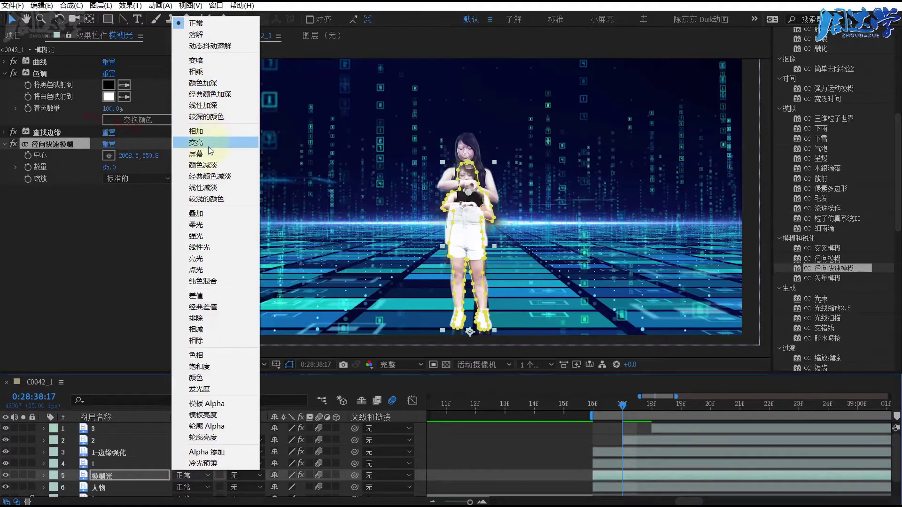
{"action": "left_click", "coordinate": [201, 154]}
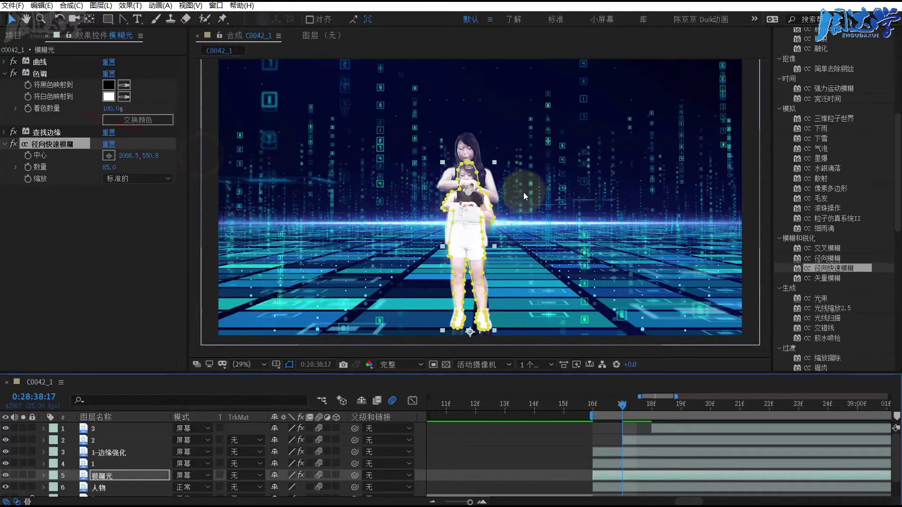
{"action": "left_click", "coordinate": [24, 476]}
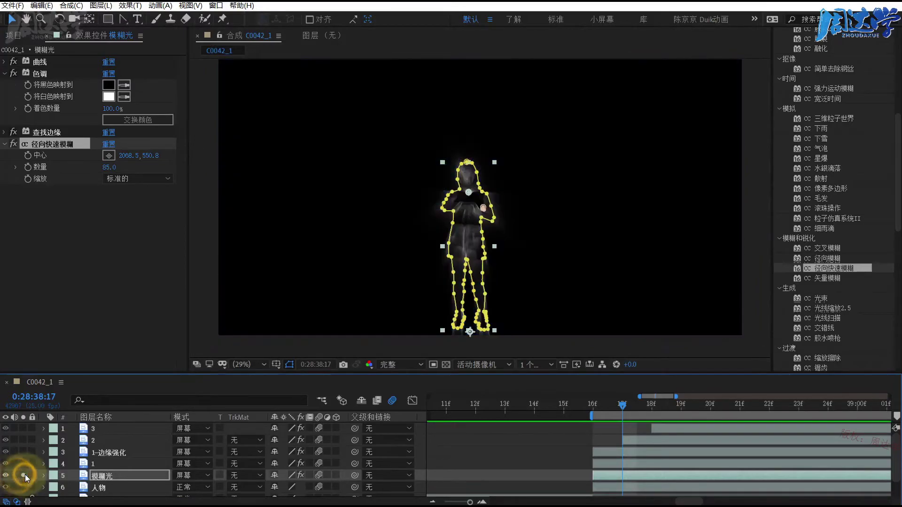
- Fit the comp in the viewer, return the radial blur Amount to 85, and unsolo 模糊光
{"action": "scroll", "coordinate": [460, 252], "scroll_direction": "up", "scroll_amount": 5}
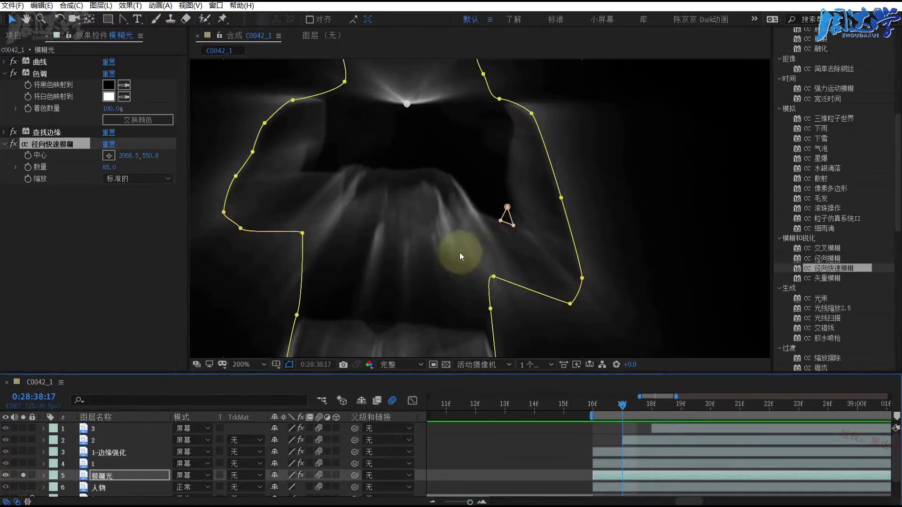
{"action": "mouse_move", "coordinate": [111, 167]}
{"action": "left_mouse_down"}
{"action": "mouse_move", "coordinate": [128, 167]}
{"action": "mouse_move", "coordinate": [116, 169]}
{"action": "left_mouse_up"}
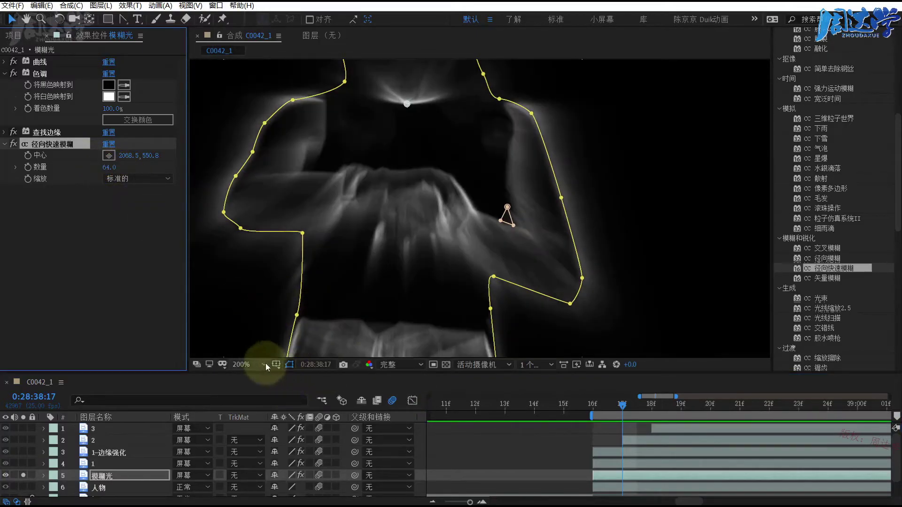
{"action": "left_click", "coordinate": [243, 364]}
{"action": "left_click", "coordinate": [245, 377]}
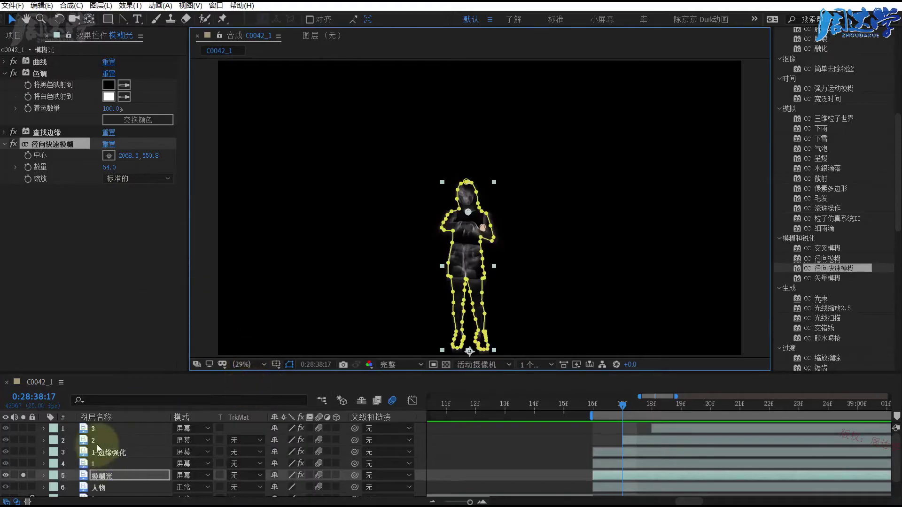
{"action": "left_click", "coordinate": [109, 168]}
{"action": "type", "text": "8"}
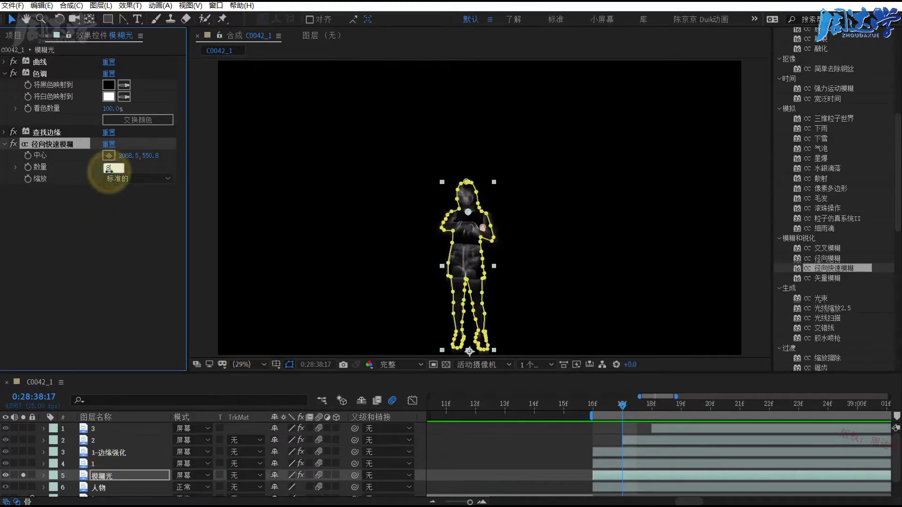
{"action": "type", "text": "5"}
{"action": "key", "text": "Return"}
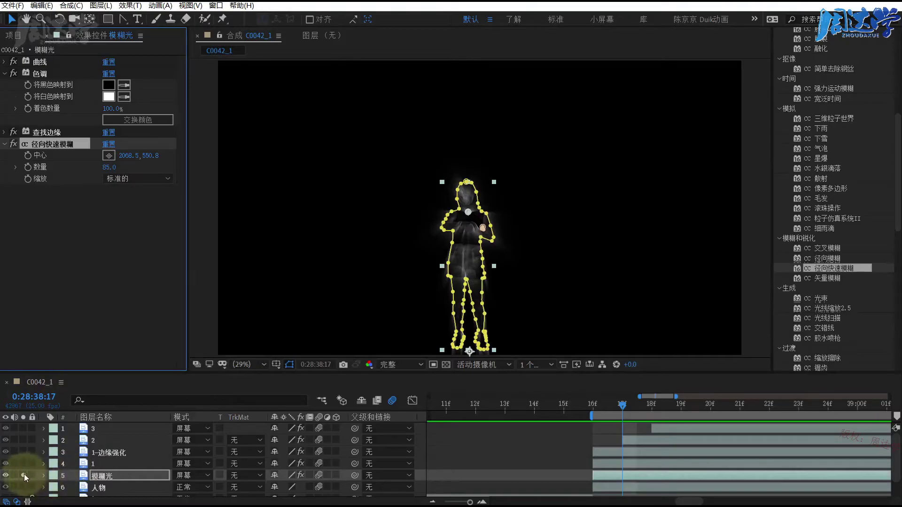
{"action": "left_click", "coordinate": [24, 474]}
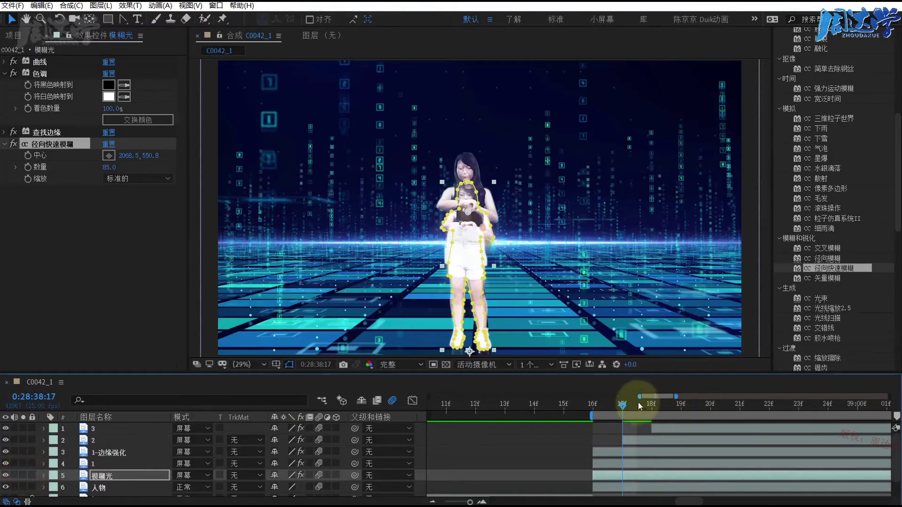
- Keyframe 模糊光's radial blur Amount at 85, then advance a few frames to edit it
{"action": "left_click", "coordinate": [102, 477]}
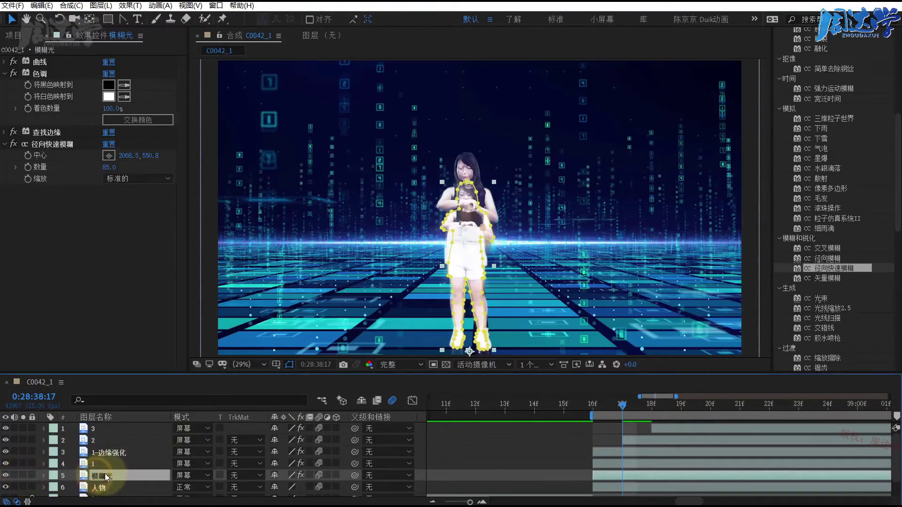
{"action": "key", "text": "ctrl+alt+t"}
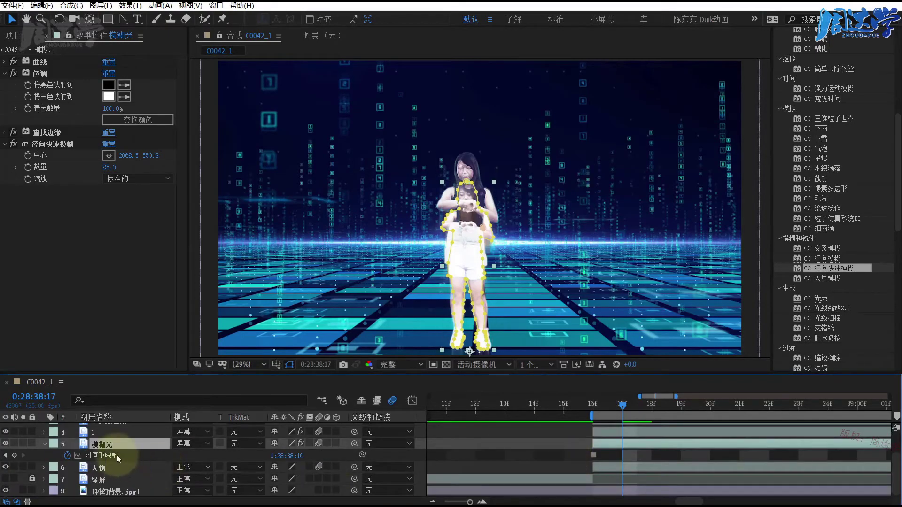
{"action": "left_click", "coordinate": [28, 169]}
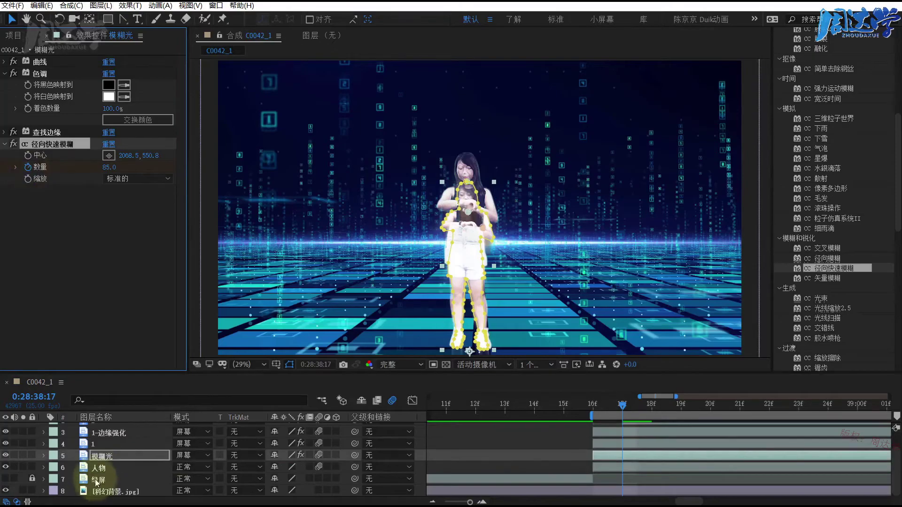
{"action": "key", "text": "u"}
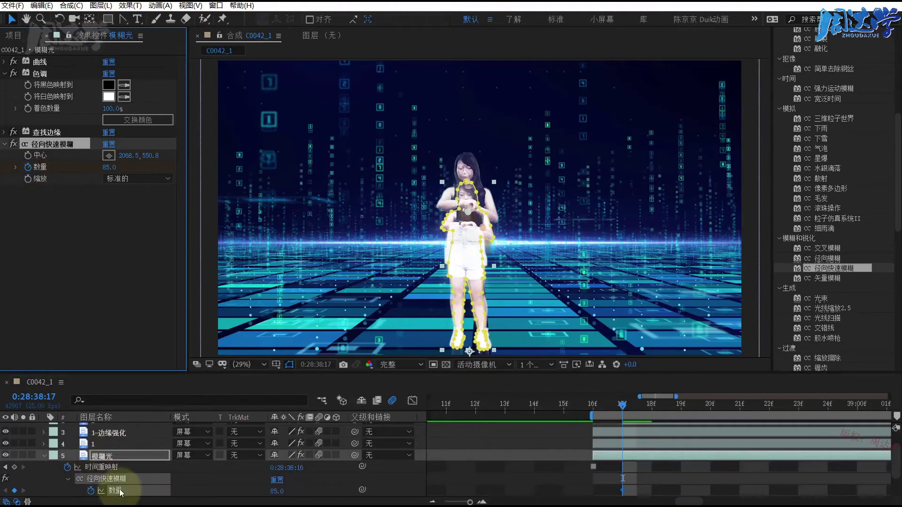
{"action": "scroll", "coordinate": [583, 455], "scroll_direction": "down", "scroll_amount": 2, "text": "alt"}
{"action": "scroll", "coordinate": [590, 438], "scroll_direction": "down", "scroll_amount": 2, "text": "alt"}
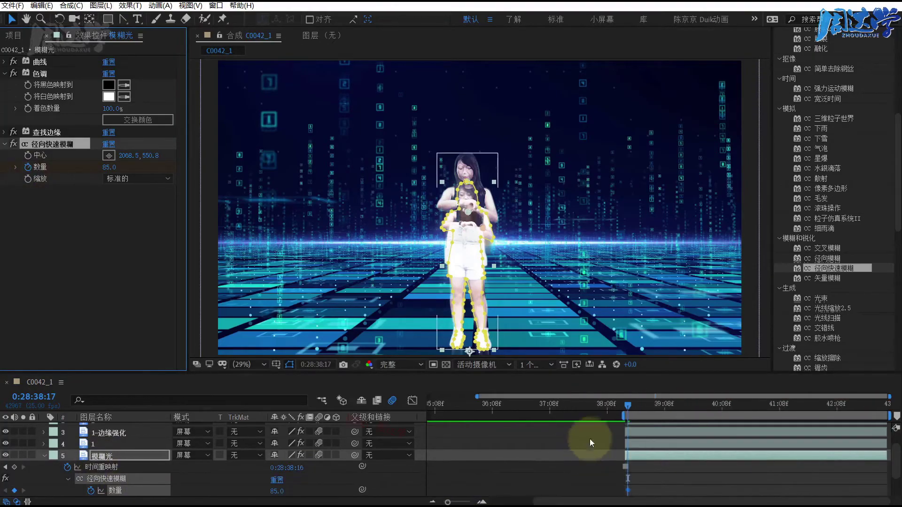
{"action": "left_click_drag", "start_coordinate": [628, 405], "coordinate": [640, 406]}
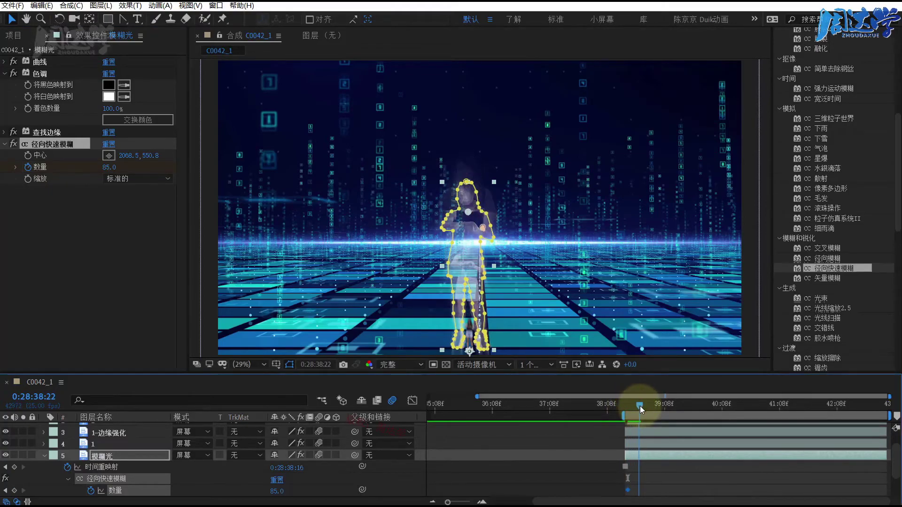
{"action": "left_click", "coordinate": [109, 168]}
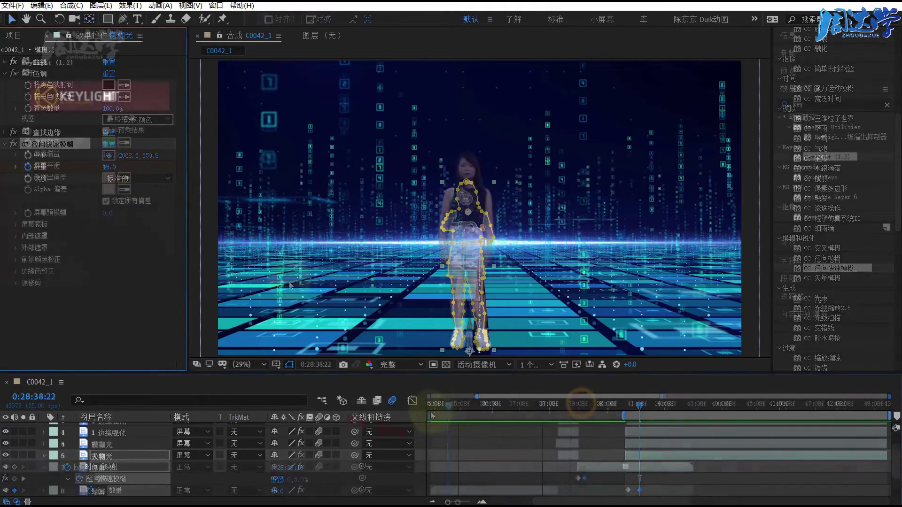
{"action": "mouse_move", "coordinate": [517, 410]}
{"action": "left_mouse_down"}
{"action": "mouse_move", "coordinate": [508, 404]}
{"action": "mouse_move", "coordinate": [540, 410]}
{"action": "left_mouse_up"}
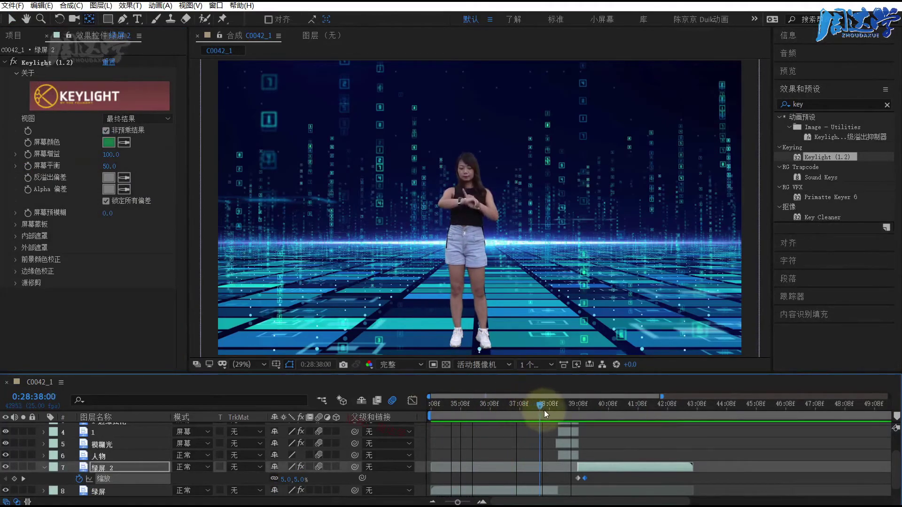
- Preview the animation and step back to check when the figure enters
{"action": "key", "text": "space"}
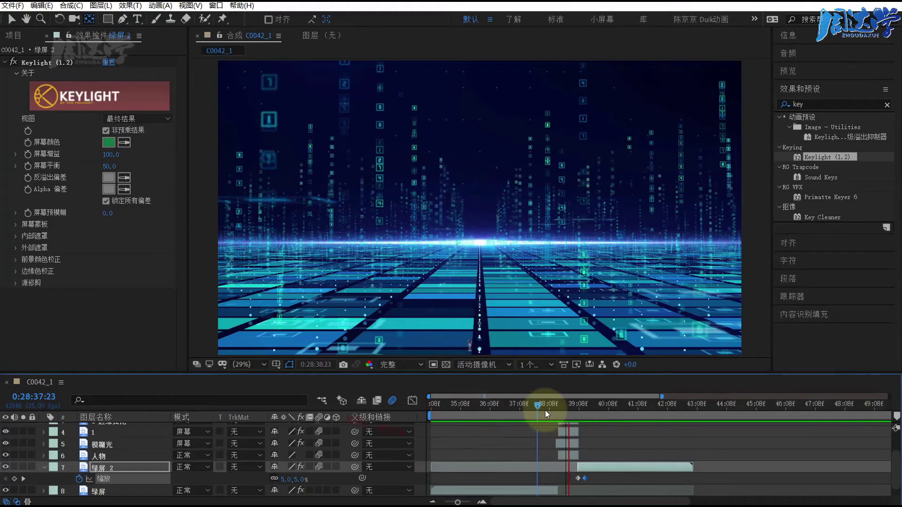
{"action": "key", "text": "space"}
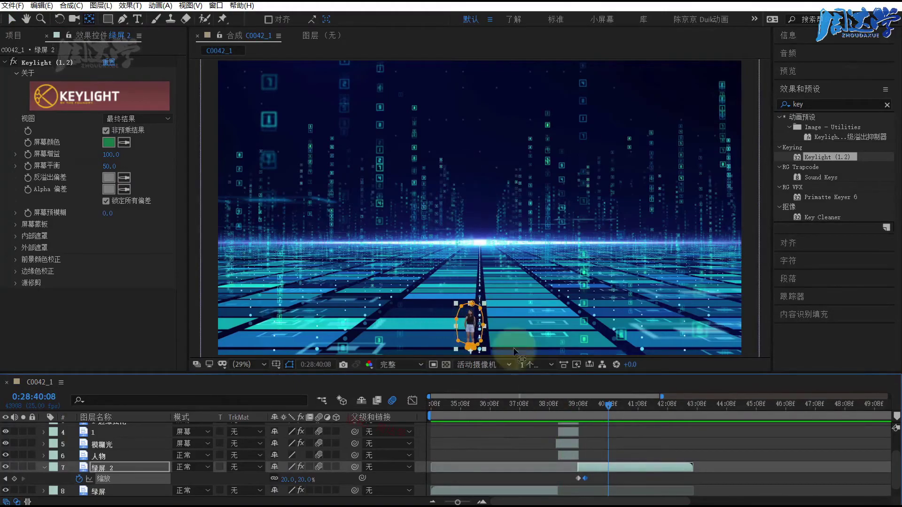
{"action": "mouse_move", "coordinate": [606, 408]}
{"action": "left_mouse_down"}
{"action": "mouse_move", "coordinate": [555, 412]}
{"action": "mouse_move", "coordinate": [585, 415]}
{"action": "left_mouse_up"}
{"action": "left_click", "coordinate": [682, 456]}
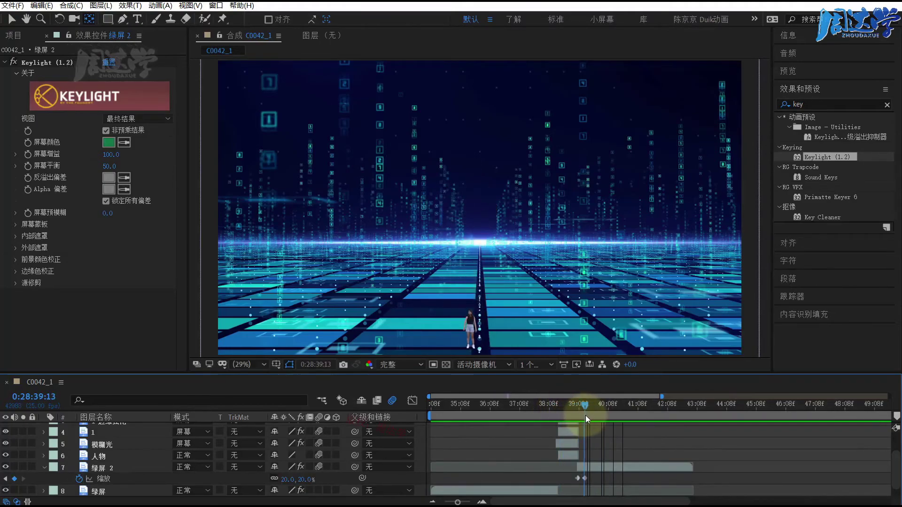
- Slide the 绿屏 2 layer and its Scale keyframes earlier in two moves, then re-preview
{"action": "left_click", "coordinate": [585, 466]}
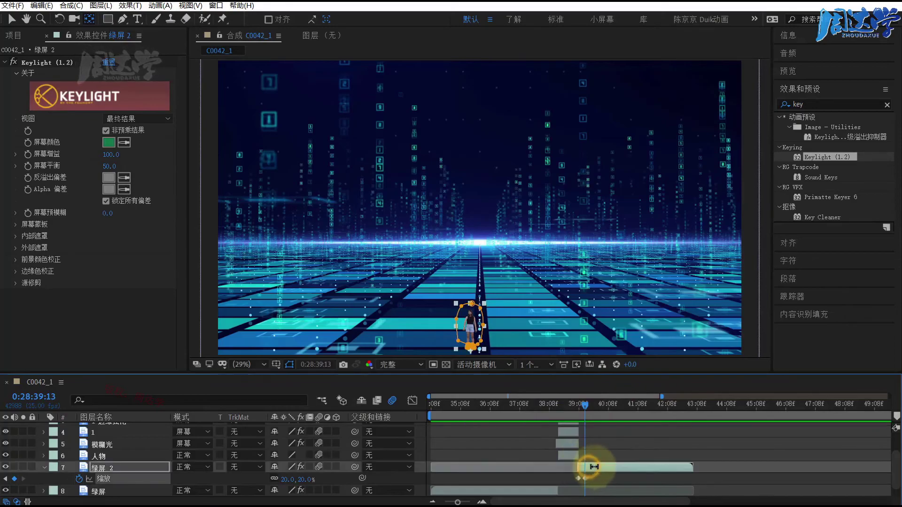
{"action": "left_click_drag", "start_coordinate": [602, 468], "coordinate": [593, 468]}
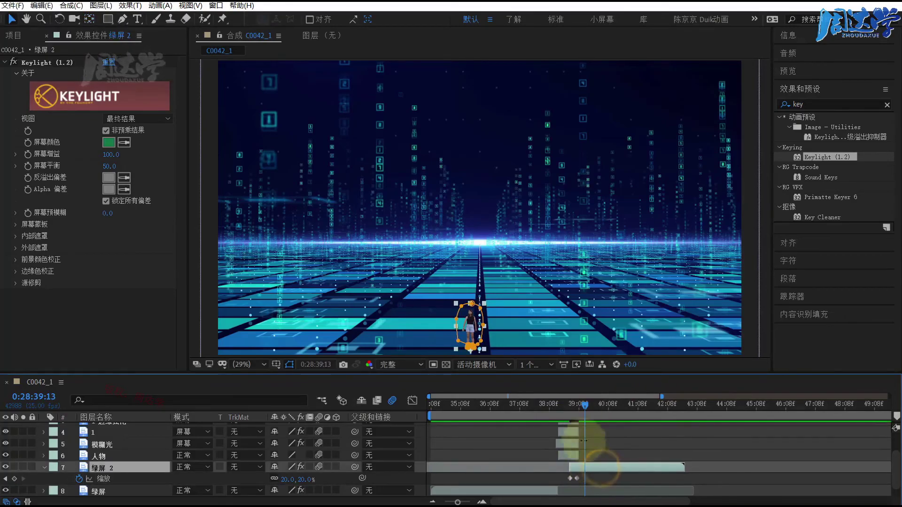
{"action": "left_click_drag", "start_coordinate": [571, 407], "coordinate": [567, 407]}
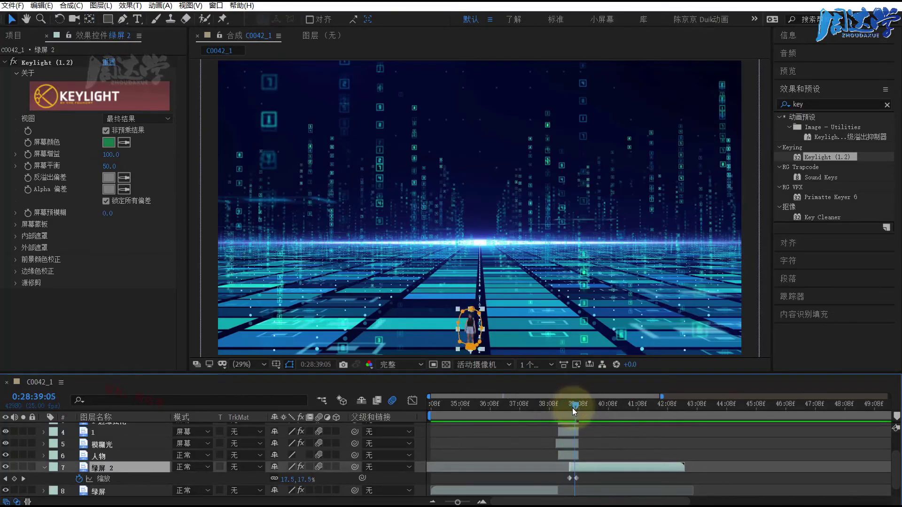
{"action": "left_click_drag", "start_coordinate": [575, 409], "coordinate": [566, 407]}
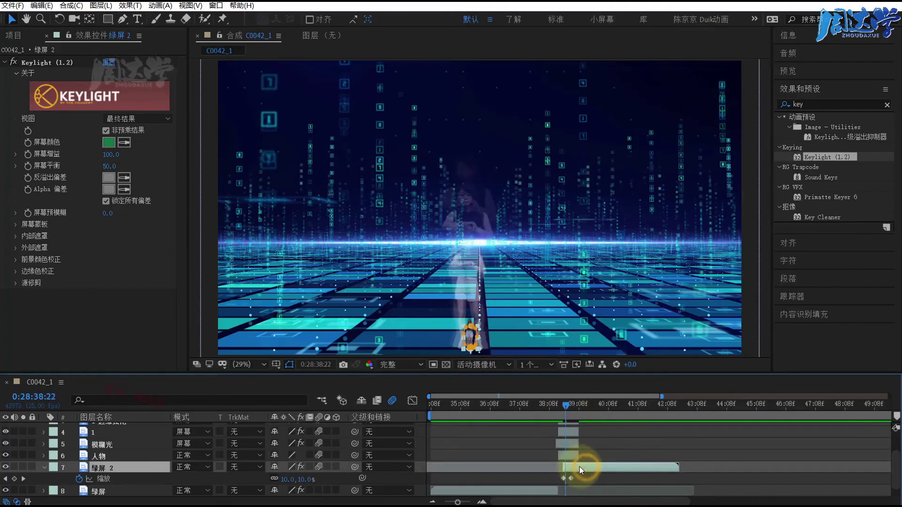
{"action": "left_click_drag", "start_coordinate": [580, 467], "coordinate": [573, 466]}
{"action": "left_click", "coordinate": [549, 404]}
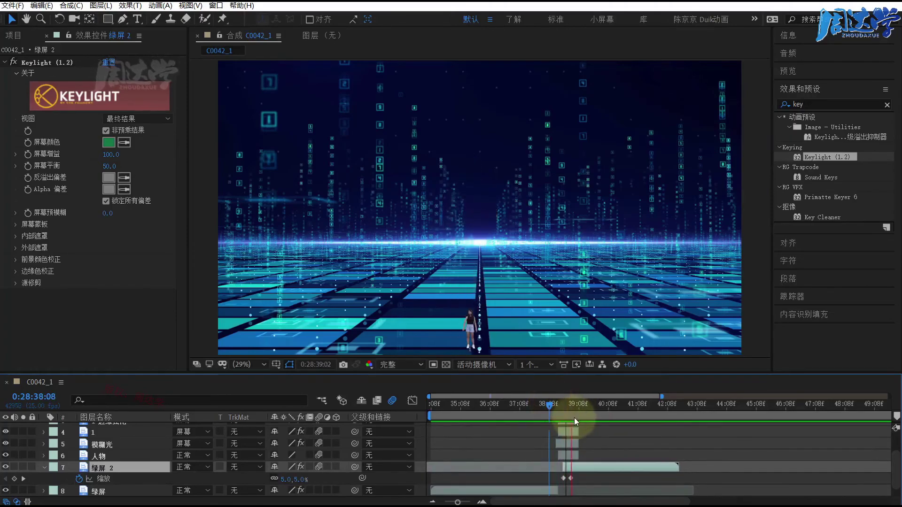
{"action": "left_click", "coordinate": [531, 404]}
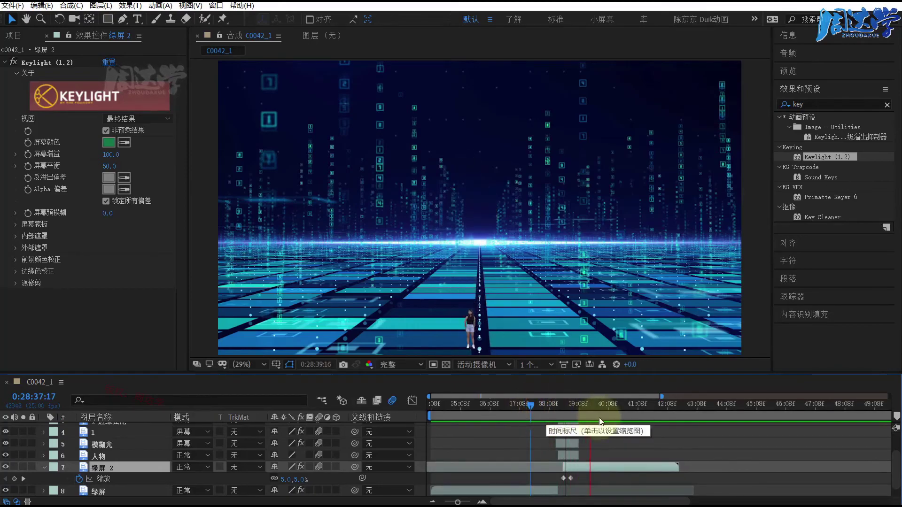
{"action": "key", "text": "space"}
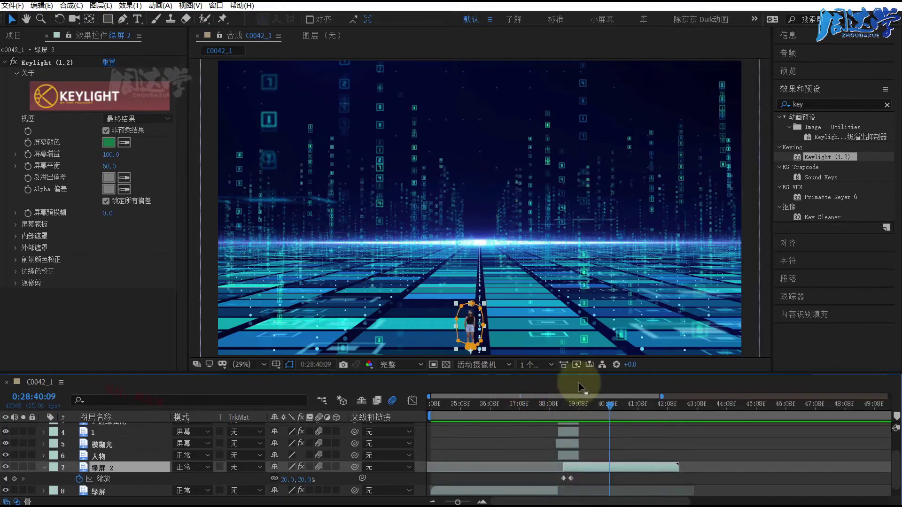
{"action": "mouse_move", "coordinate": [609, 405]}
{"action": "left_mouse_down"}
{"action": "mouse_move", "coordinate": [577, 409]}
{"action": "mouse_move", "coordinate": [585, 409]}
{"action": "left_mouse_up"}
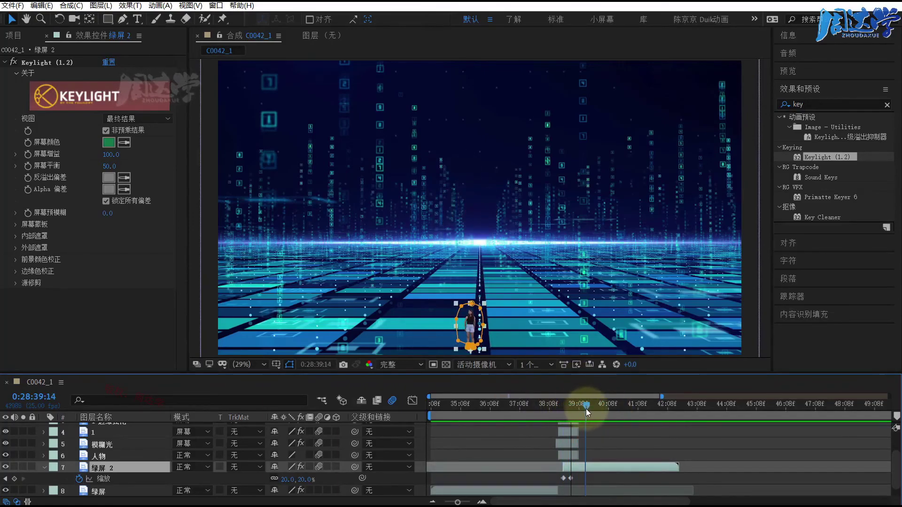
{"action": "left_click", "coordinate": [621, 443]}
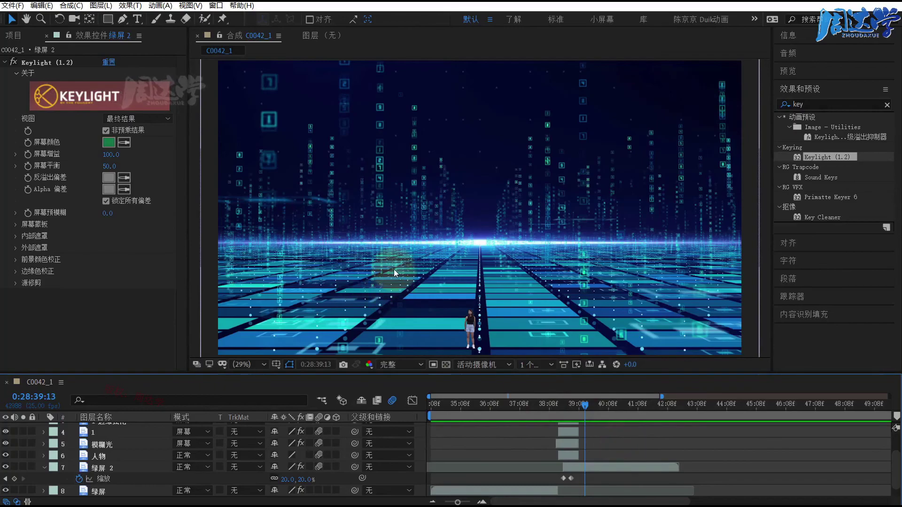
{"action": "left_click", "coordinate": [468, 328]}
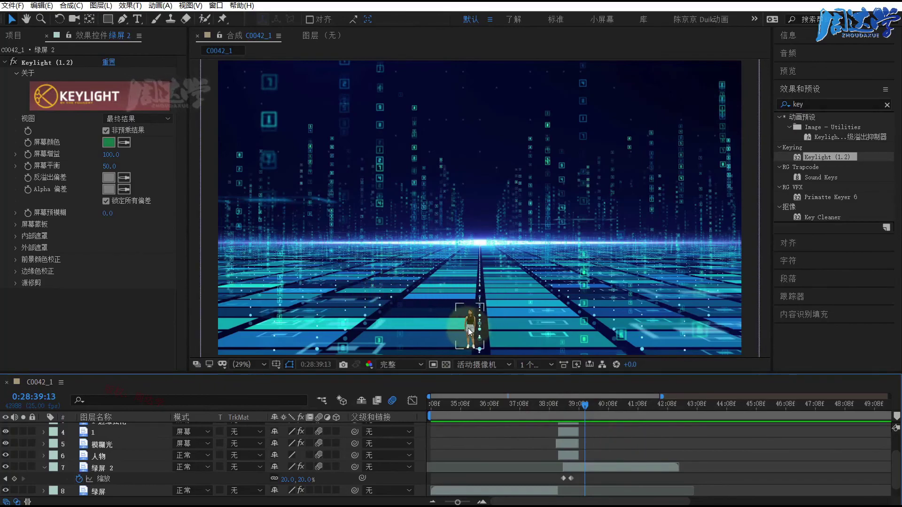
{"action": "left_click", "coordinate": [432, 316]}
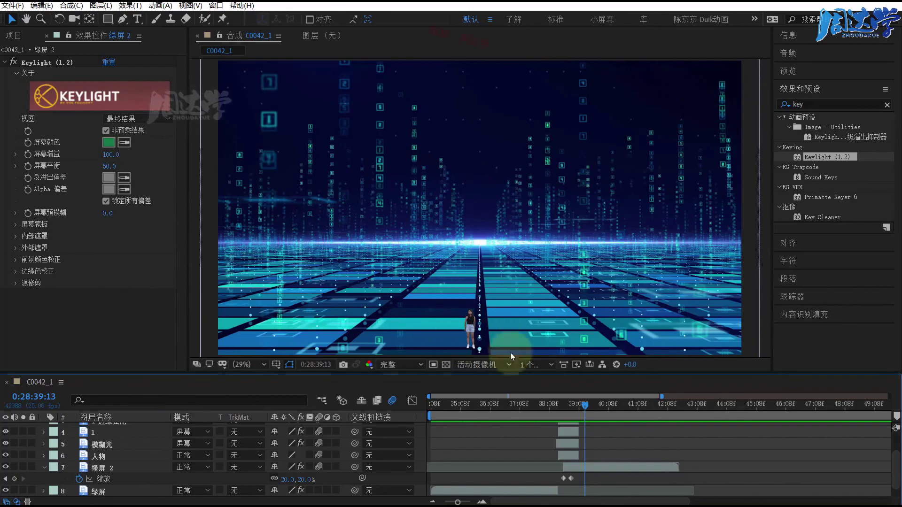
{"action": "mouse_move", "coordinate": [584, 404]}
{"action": "left_mouse_down"}
{"action": "mouse_move", "coordinate": [540, 407]}
{"action": "mouse_move", "coordinate": [607, 413]}
{"action": "left_mouse_up"}
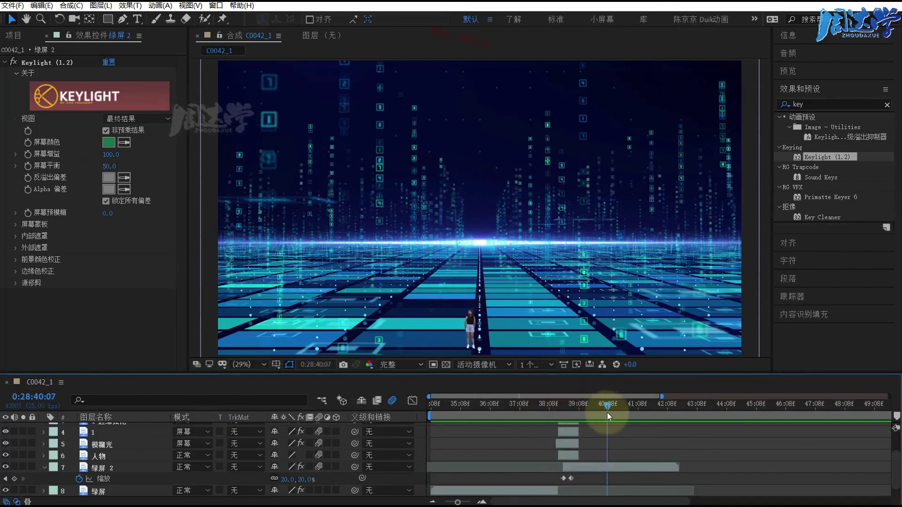